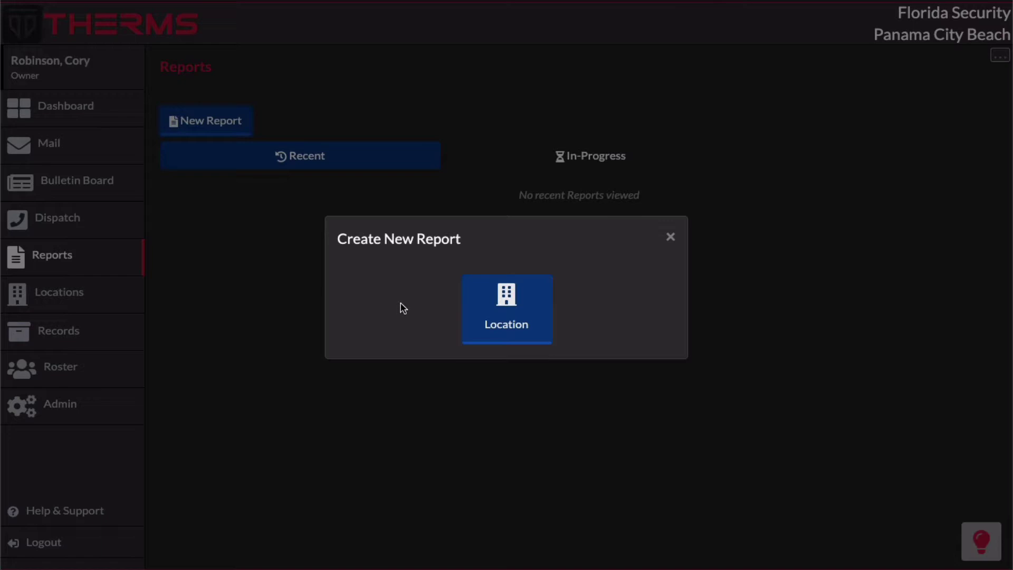
- Create a new Location report for Acme Business Complex
click(477, 312)
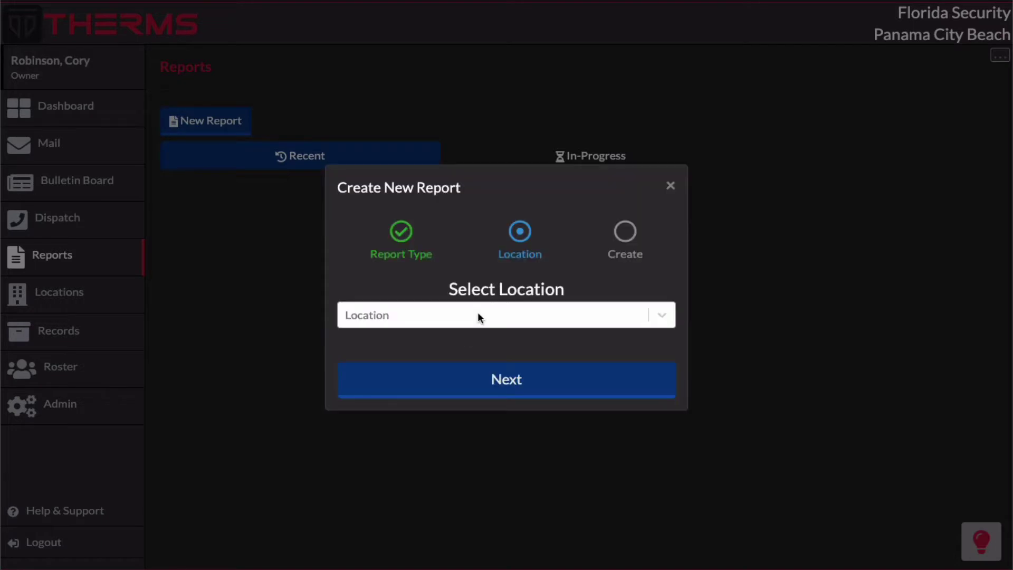
click(477, 311)
click(490, 362)
click(505, 380)
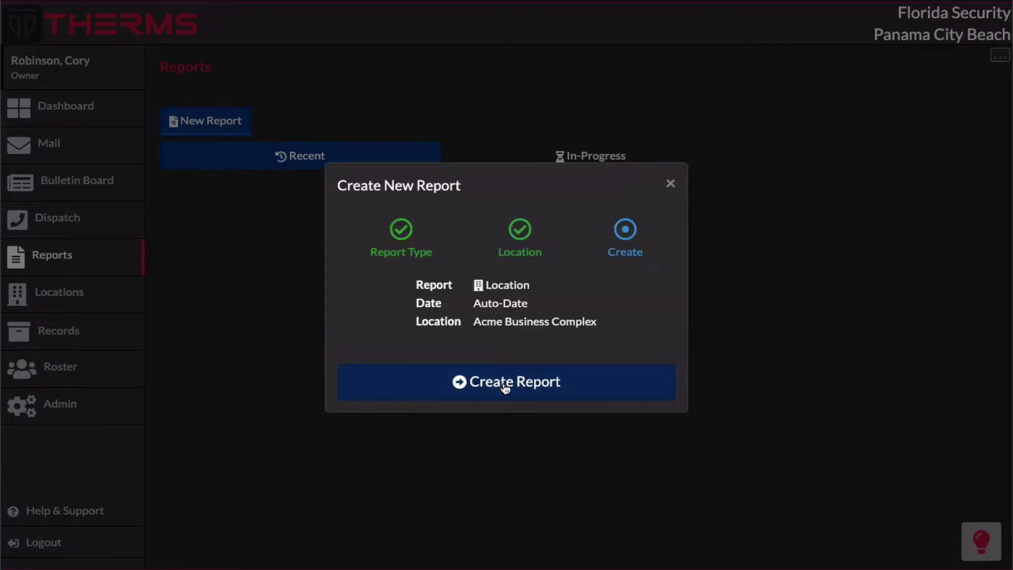
click(506, 386)
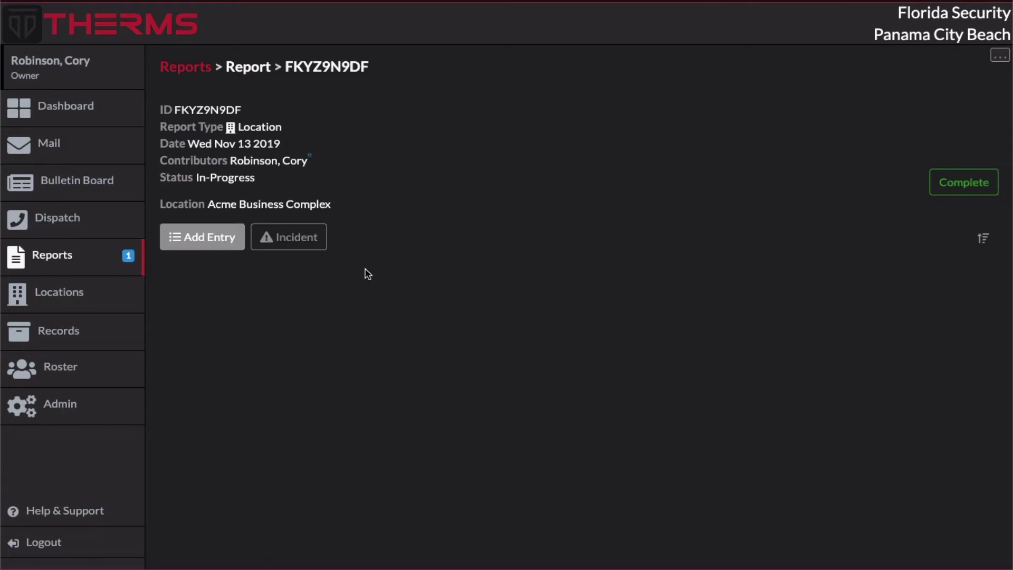
- Add a General entry reading "Basic entry.." to the report and save it
click(217, 248)
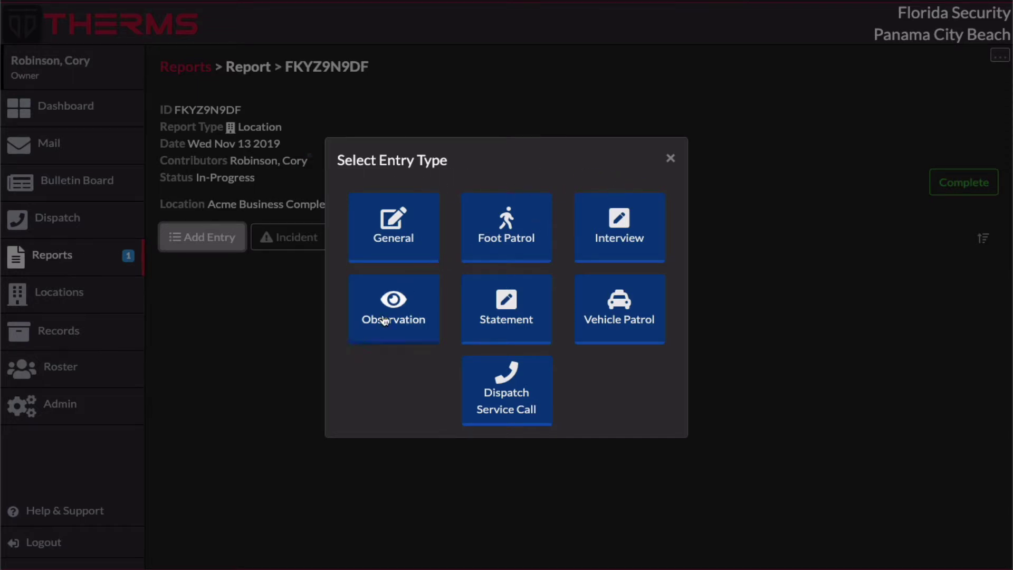
click(371, 236)
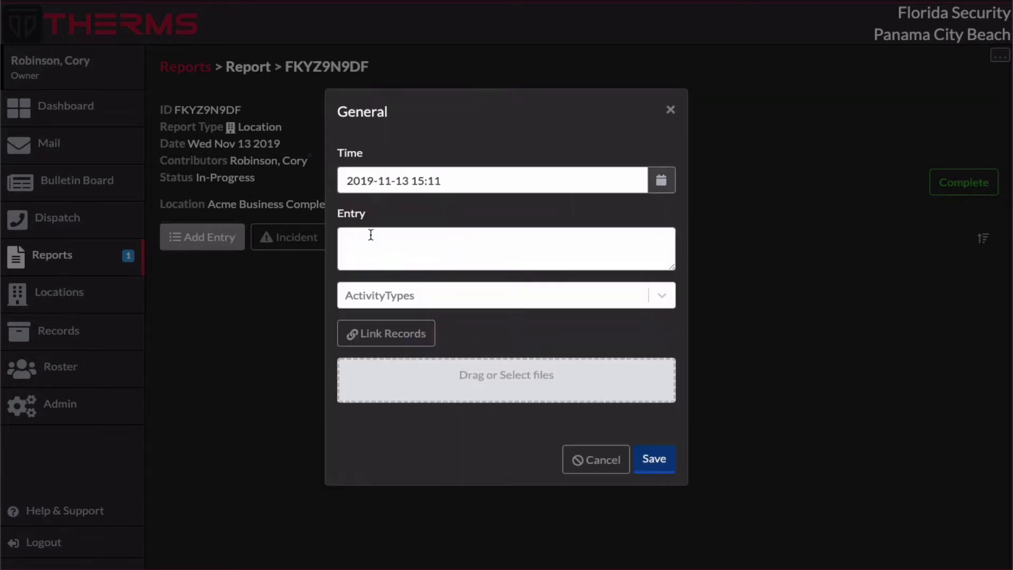
click(468, 248)
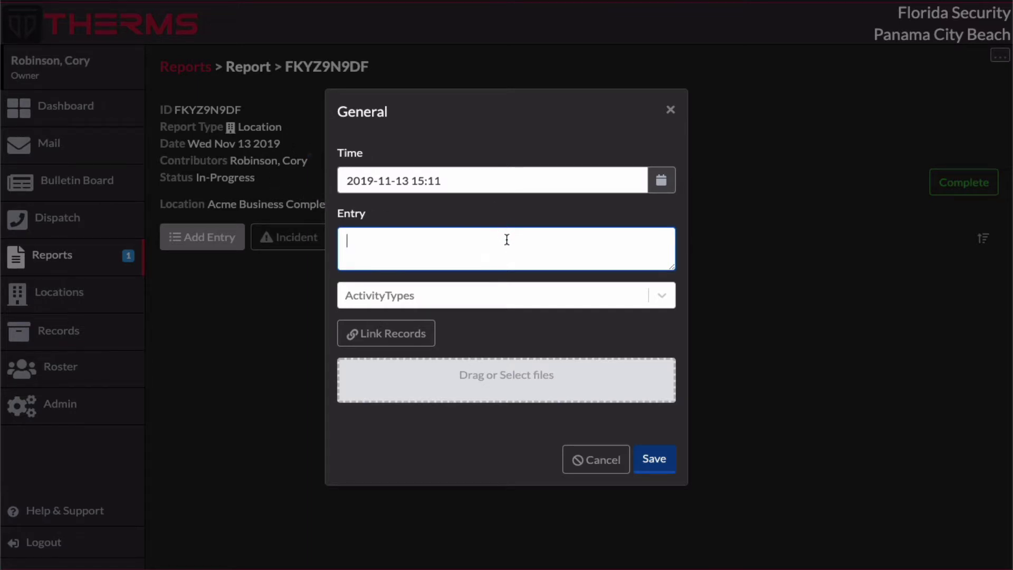
text(Basci)
key(BackSpace)
key(BackSpace)
text(ic entry..)
click(664, 459)
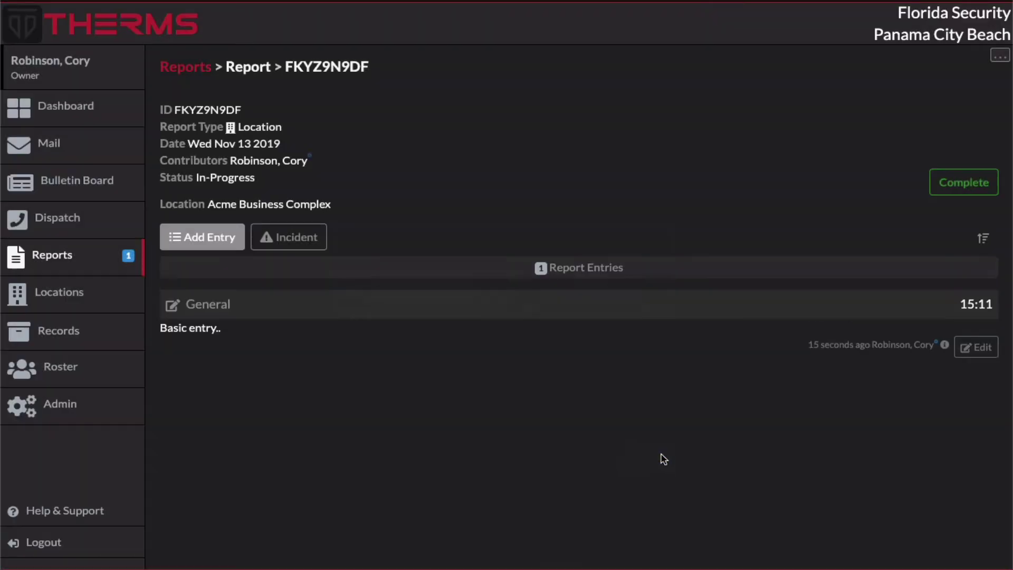
- Review the fields of the Arrest incident form and close it without saving
click(294, 253)
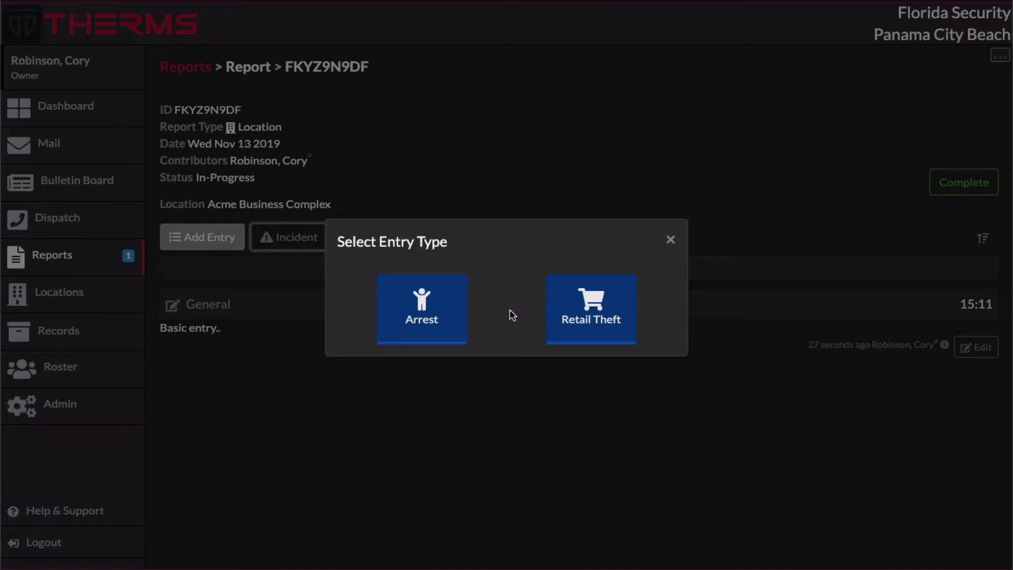
click(452, 302)
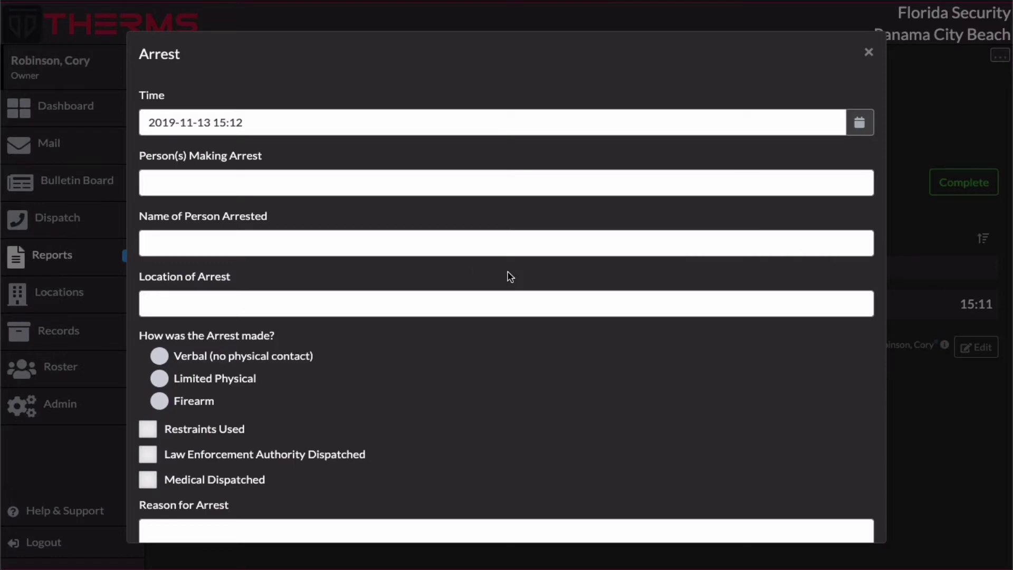
scroll(509, 275, down, 5)
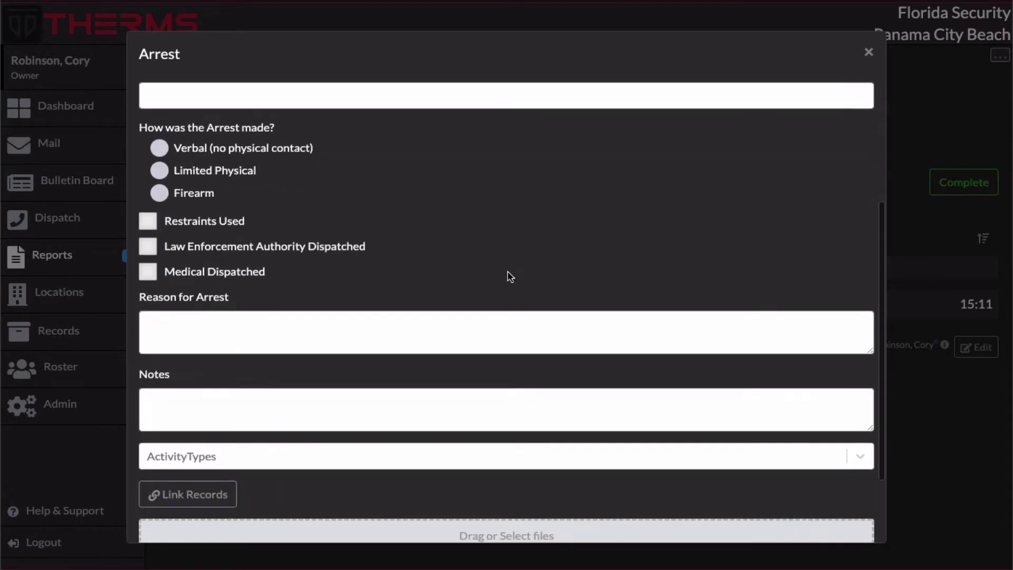
scroll(510, 275, up, 5)
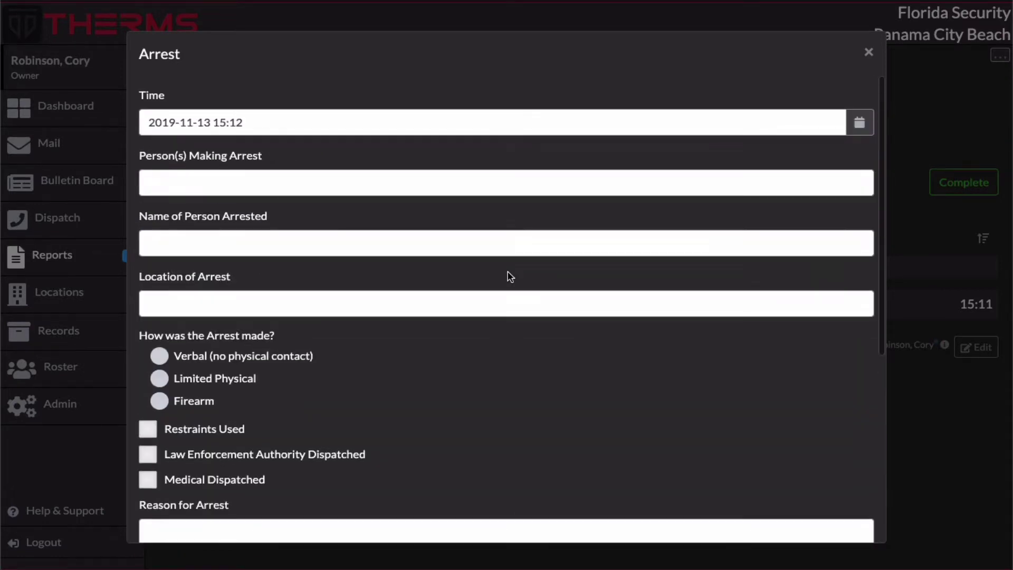
click(868, 51)
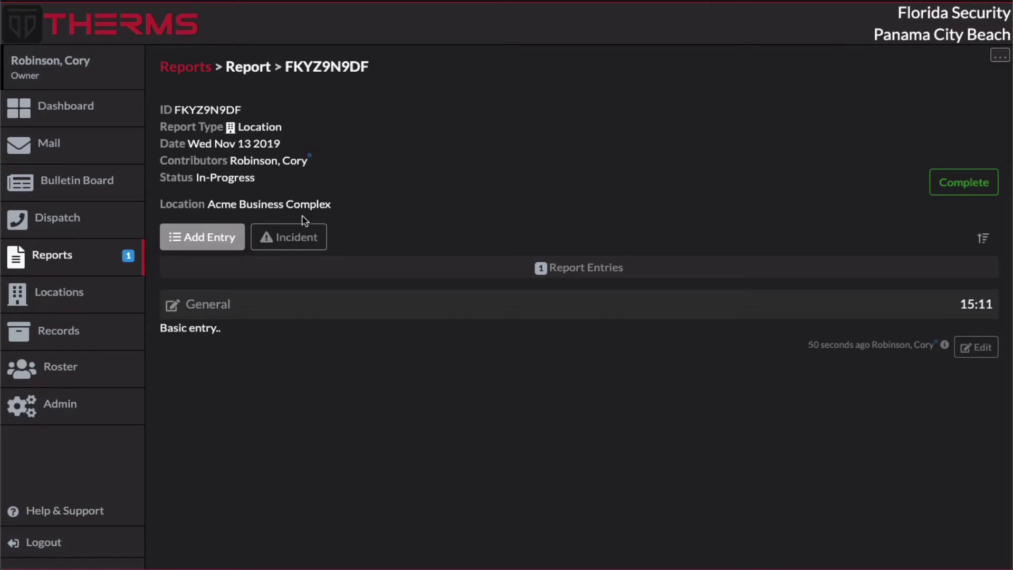
- Review a blank General entry form for the report and close it without saving
click(228, 240)
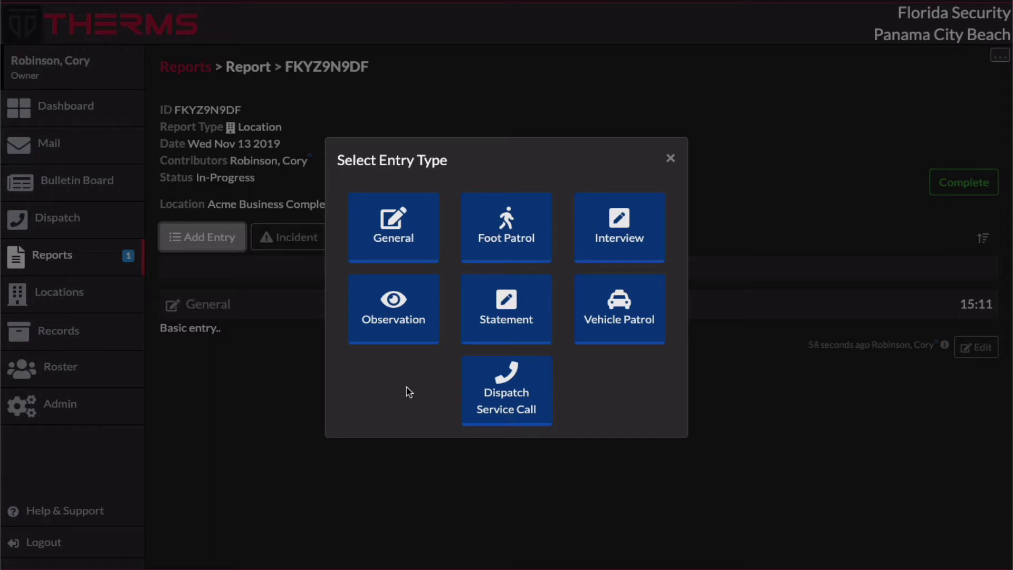
click(369, 238)
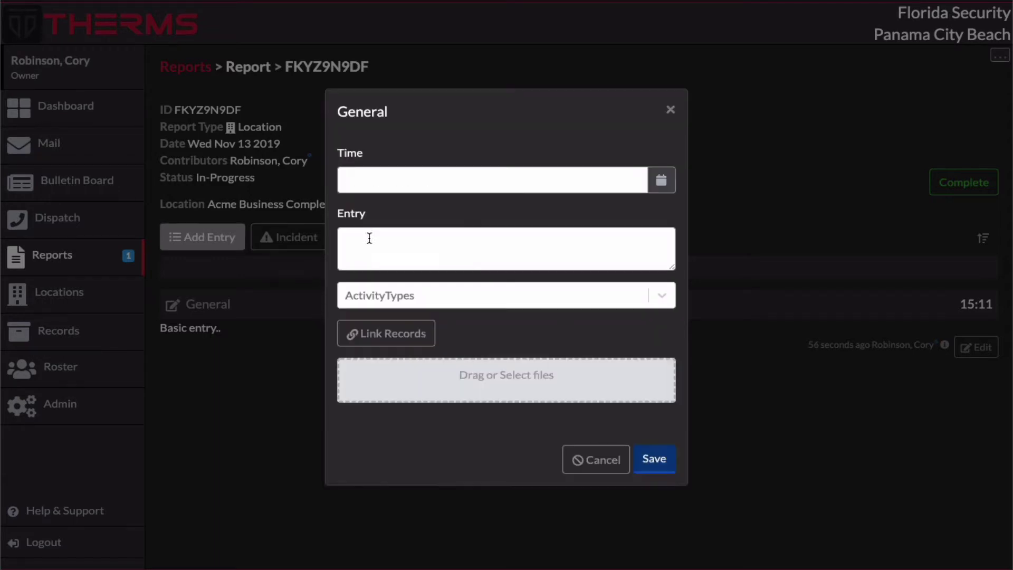
click(445, 250)
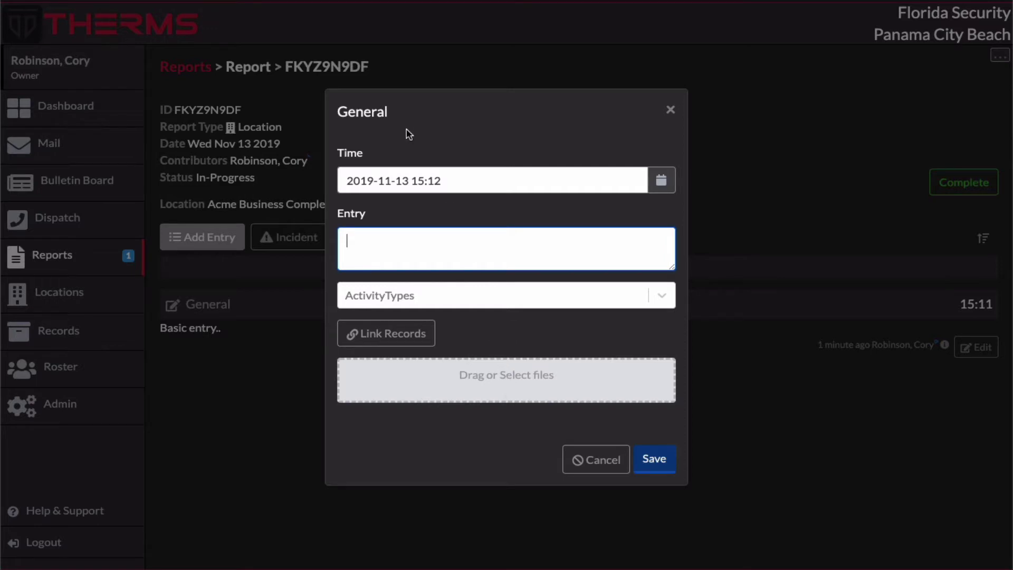
click(670, 109)
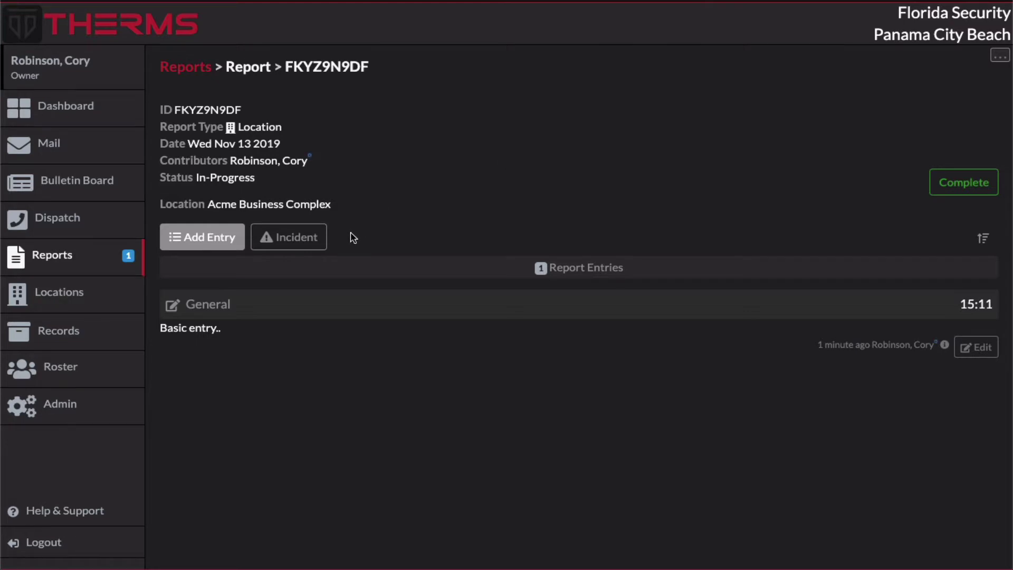
- Open the Location report type from the Reports configuration and examine its assigned report entry types
click(191, 71)
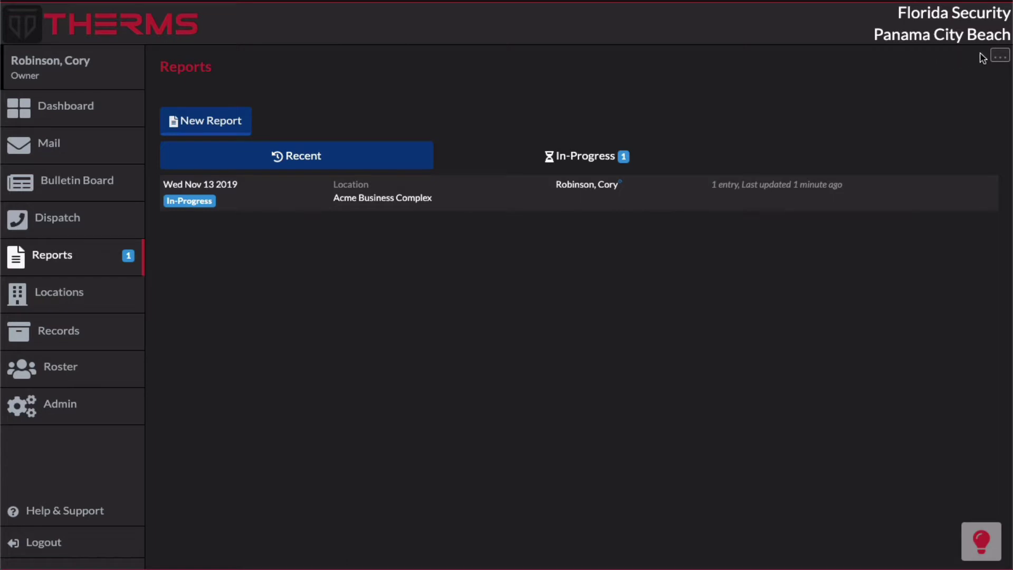
click(999, 55)
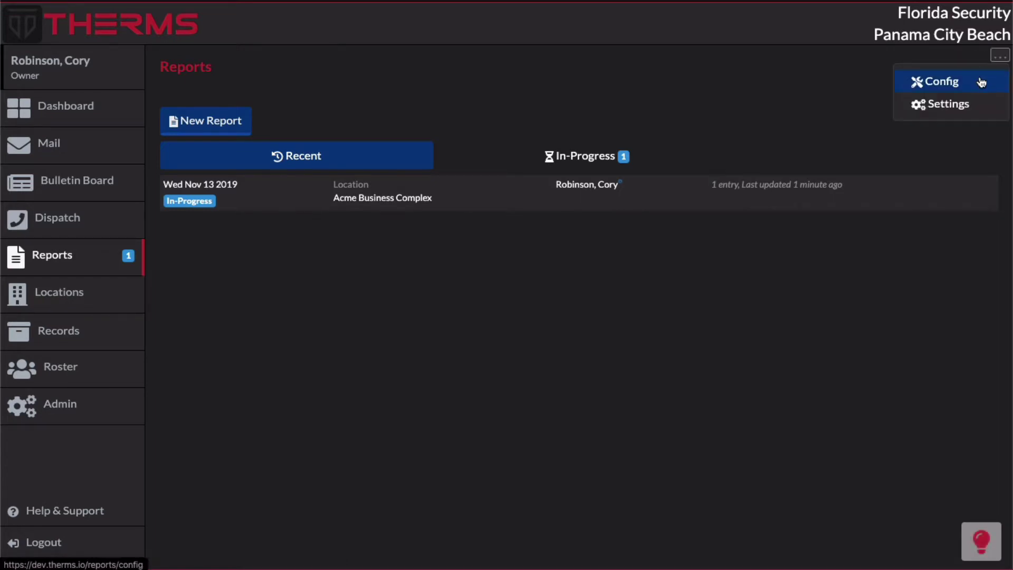
click(981, 82)
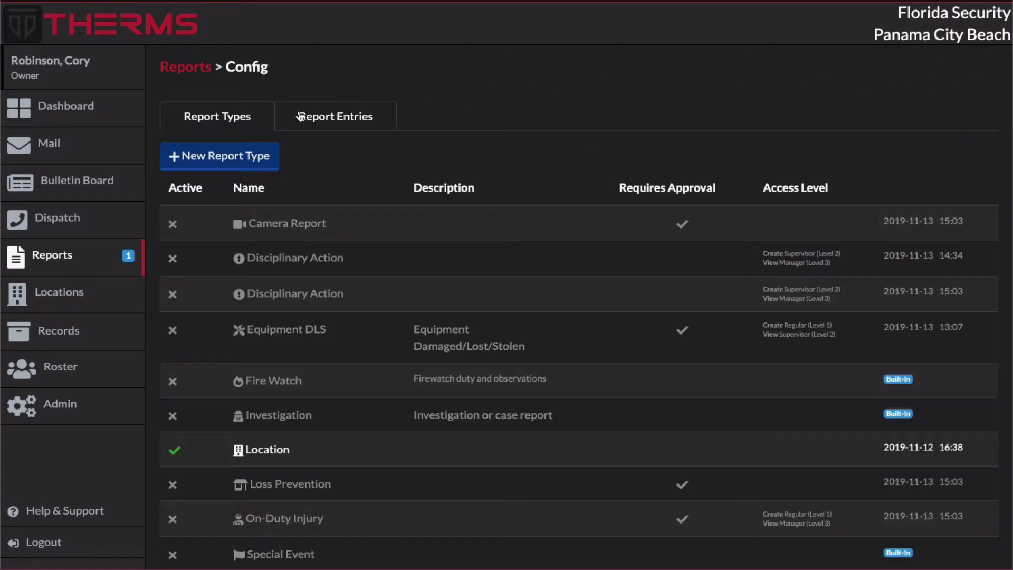
click(328, 452)
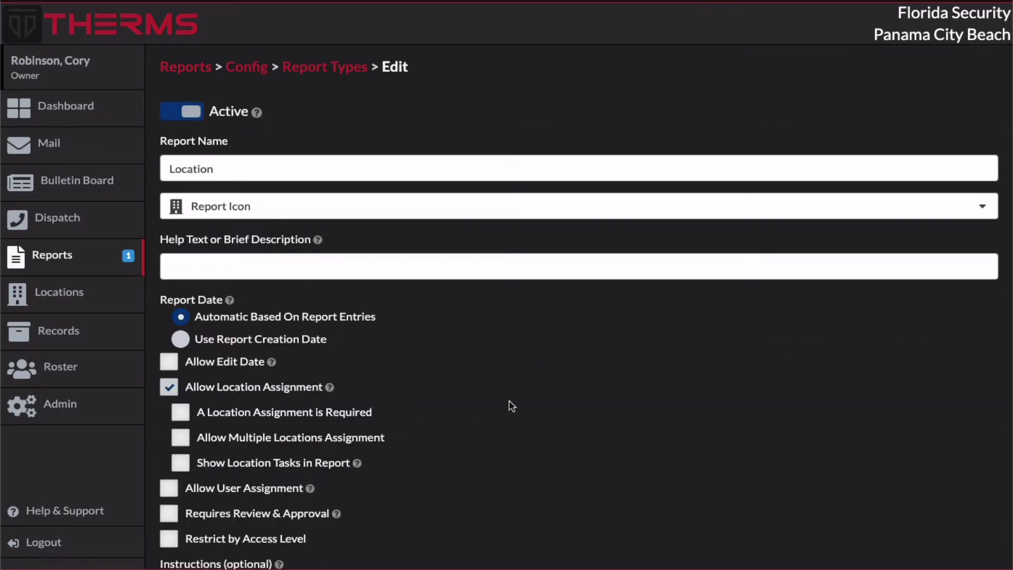
scroll(511, 407, down, 4)
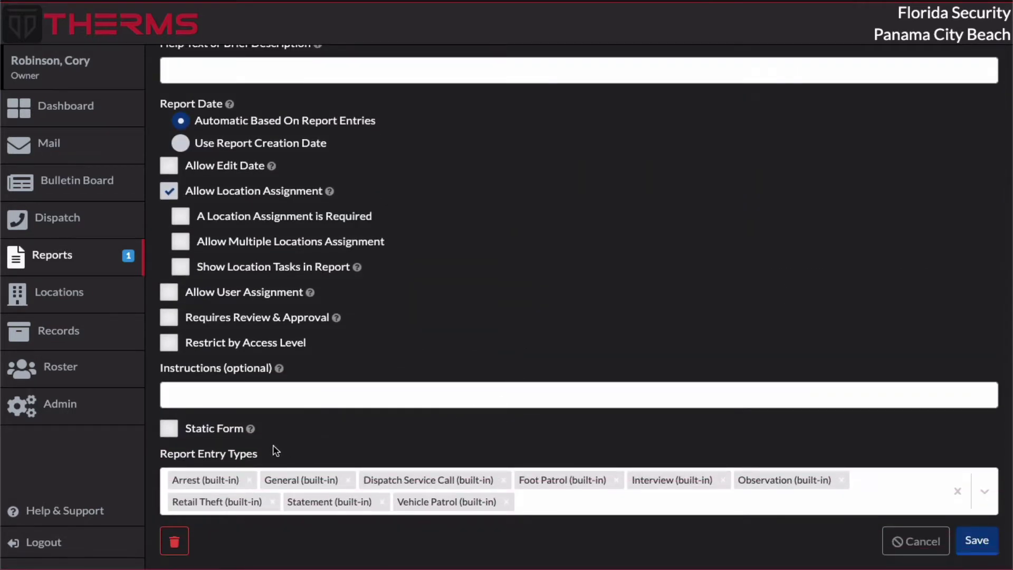
- Add the built-in Camera Activity entry type to the Location report type and remove it again
click(564, 497)
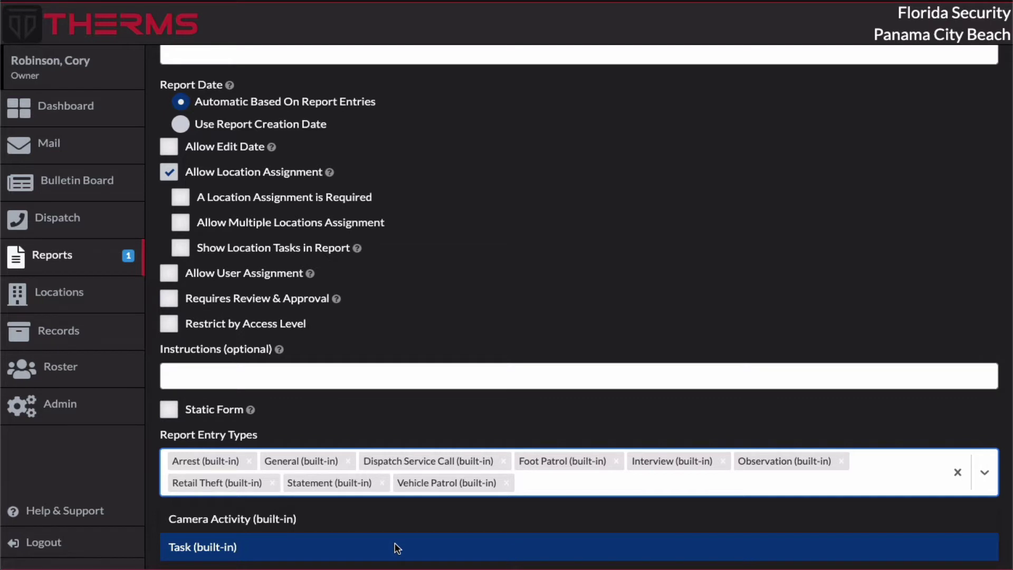
click(339, 514)
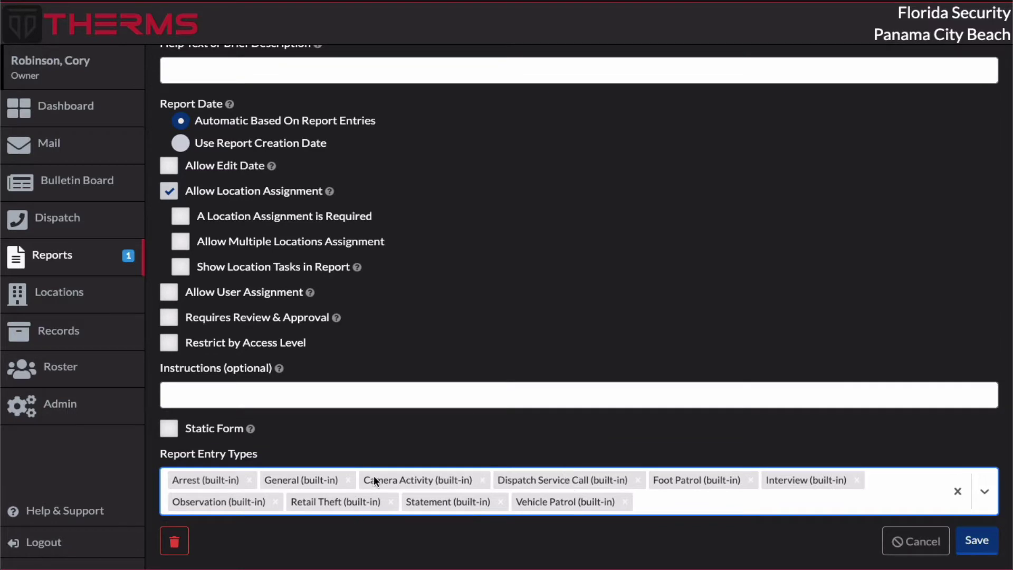
click(484, 481)
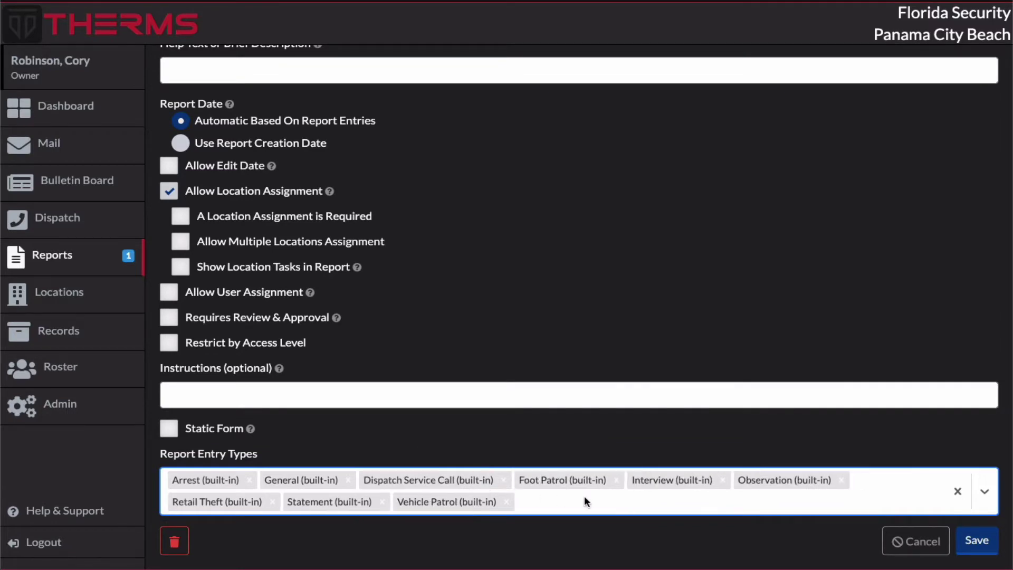
- Review the Location report type's settings and return to the list of report types without saving
scroll(493, 253, up, 3)
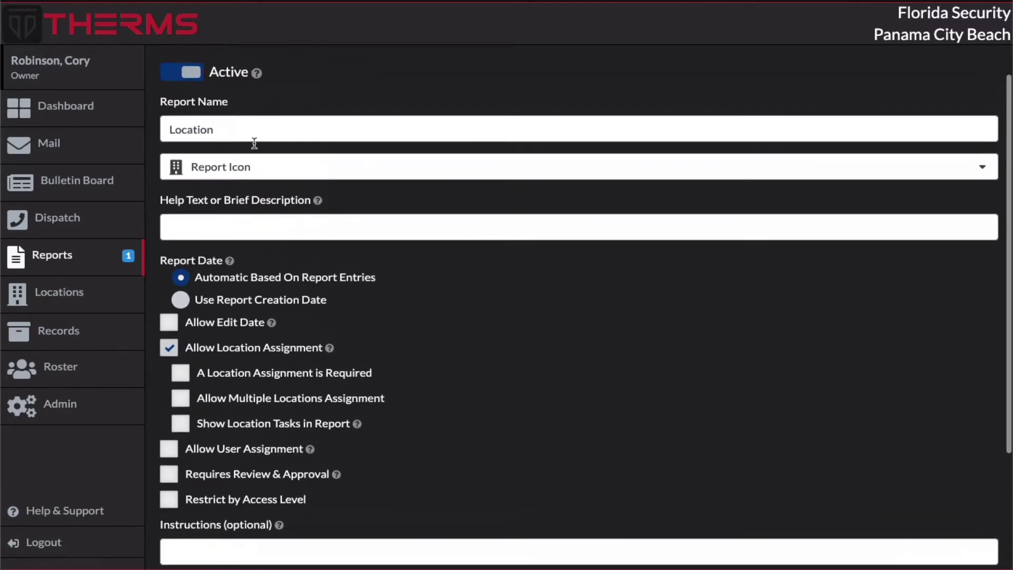
scroll(606, 393, down, 3)
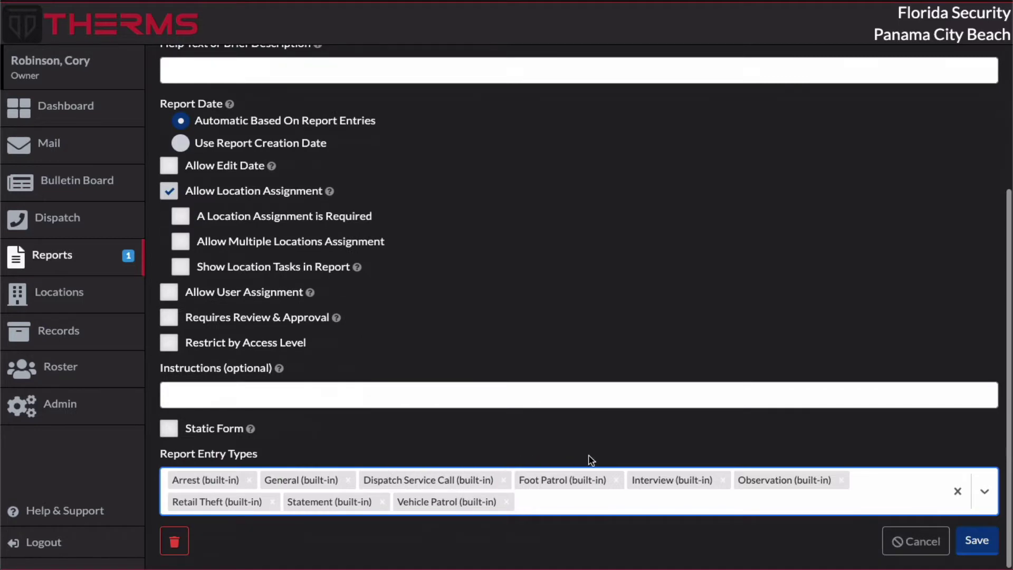
scroll(558, 451, up, 3)
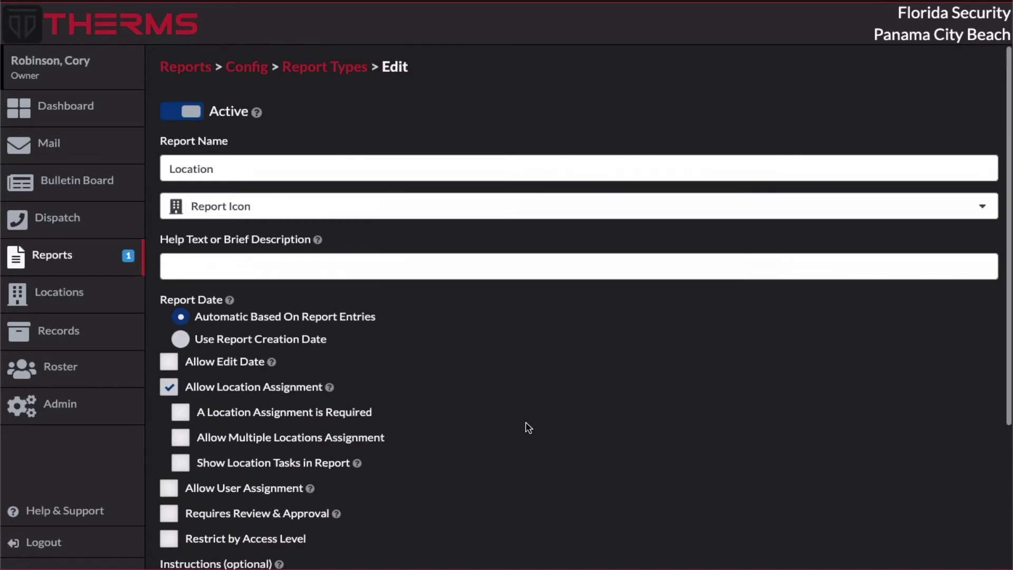
click(327, 73)
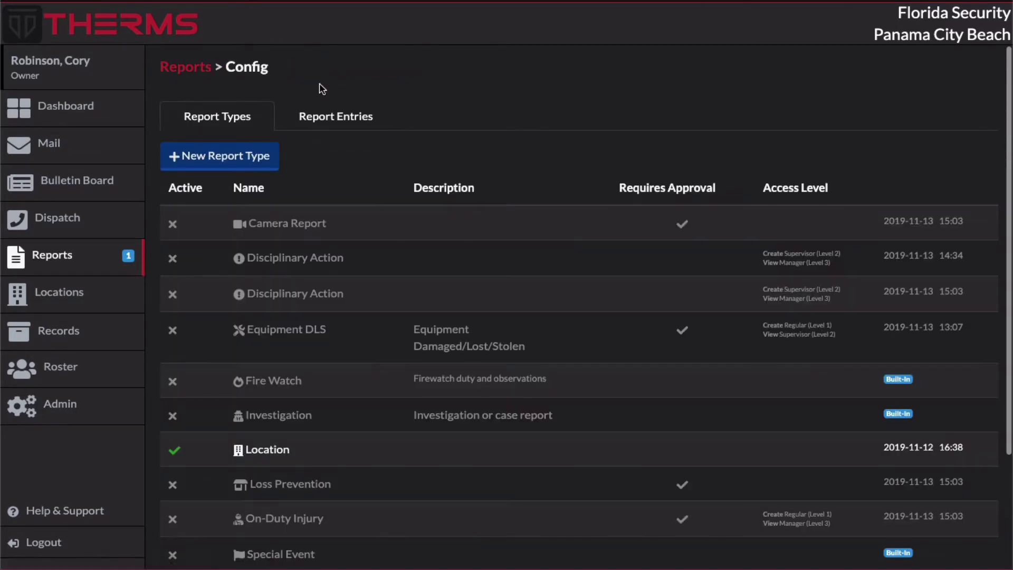
- Start a new report entry form and name it "Parking Violation"
click(384, 125)
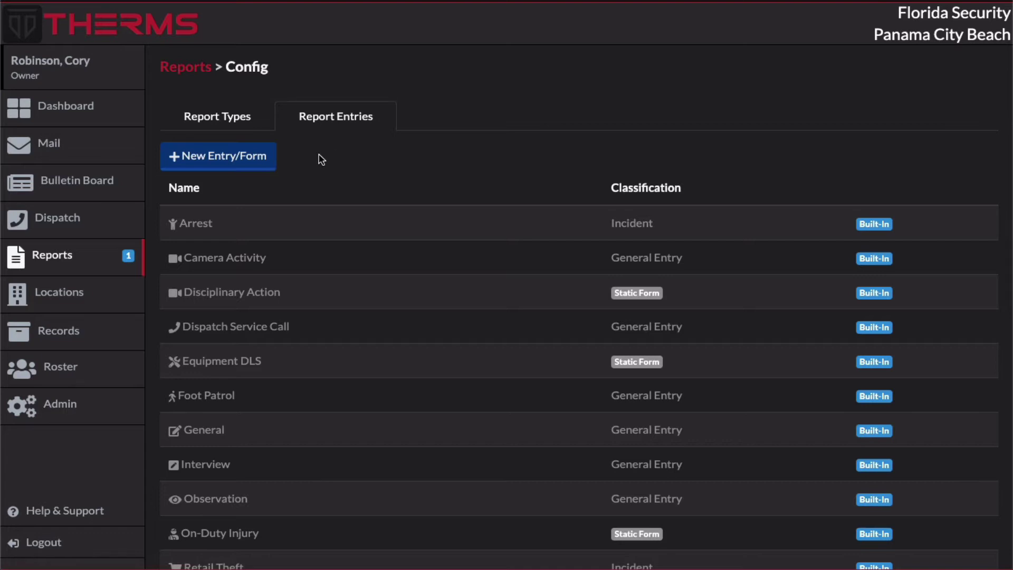
click(255, 173)
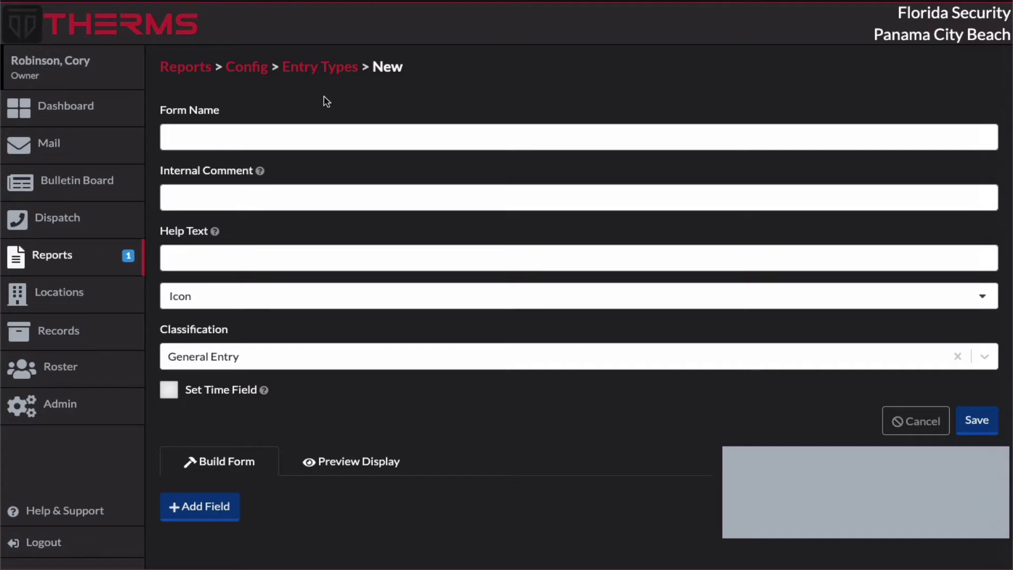
click(208, 135)
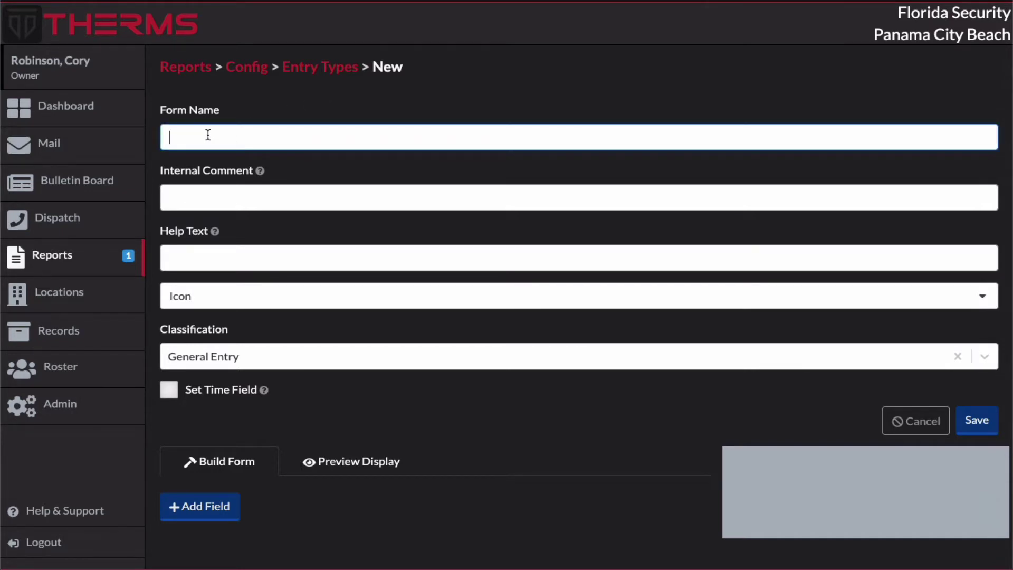
text(V)
key(BackSpace)
text(Parking Viol)
text(ation)
click(229, 197)
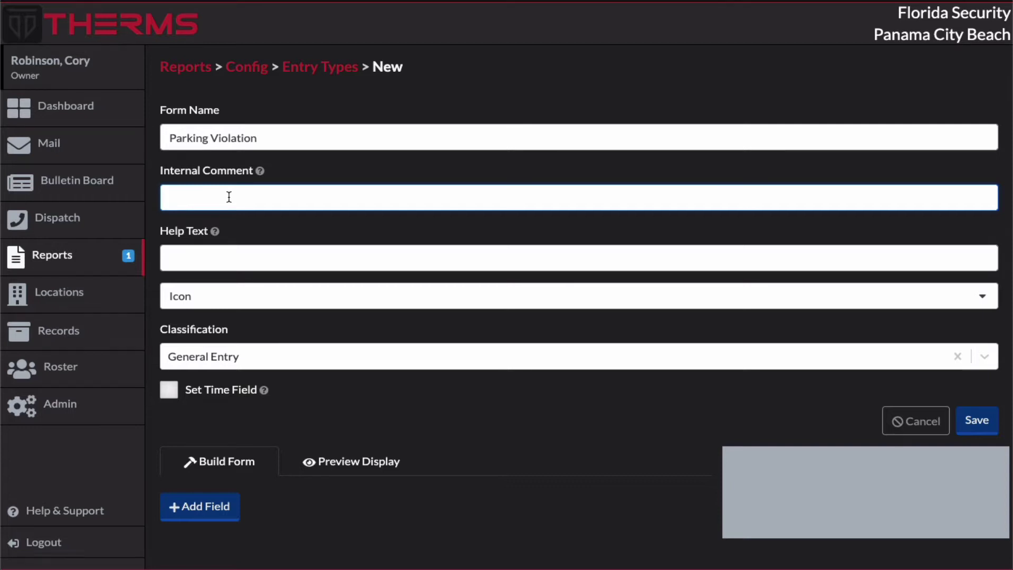
scroll(228, 197, down, 1)
scroll(229, 197, up, 1)
click(199, 257)
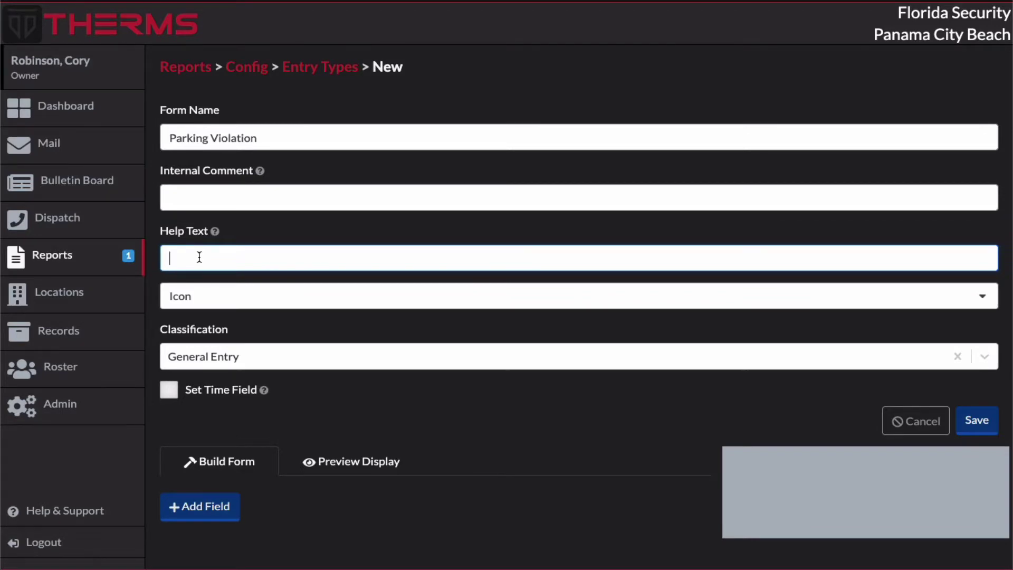
- Give the Parking Violation form the parking icon and set its classification to Violation
click(201, 290)
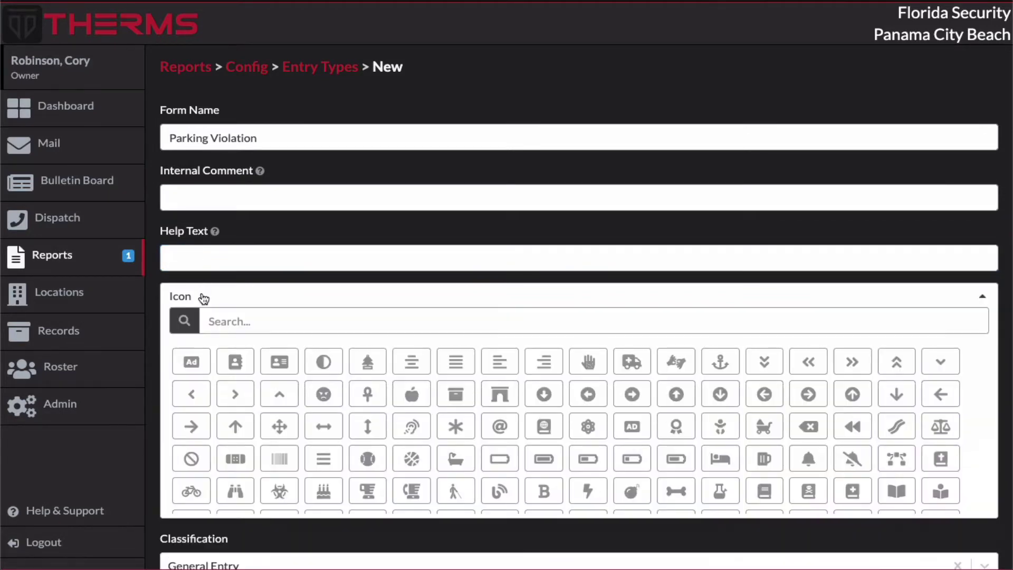
click(230, 319)
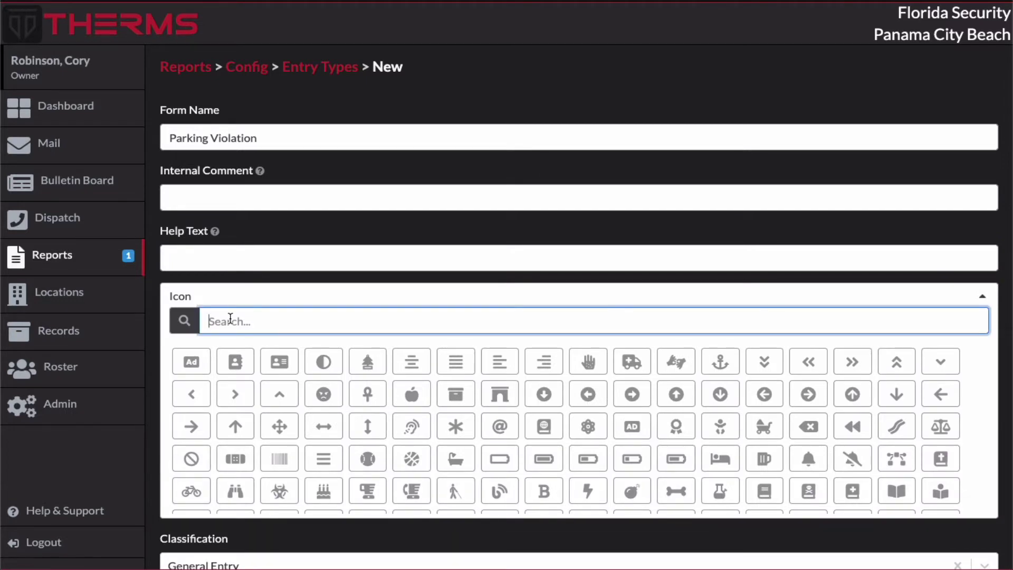
text(parkin)
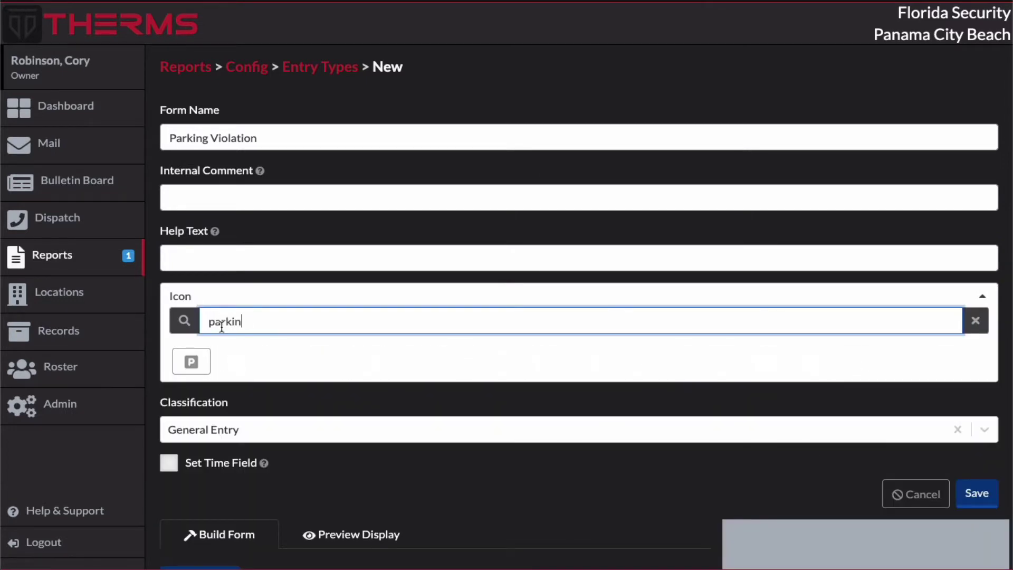
click(191, 361)
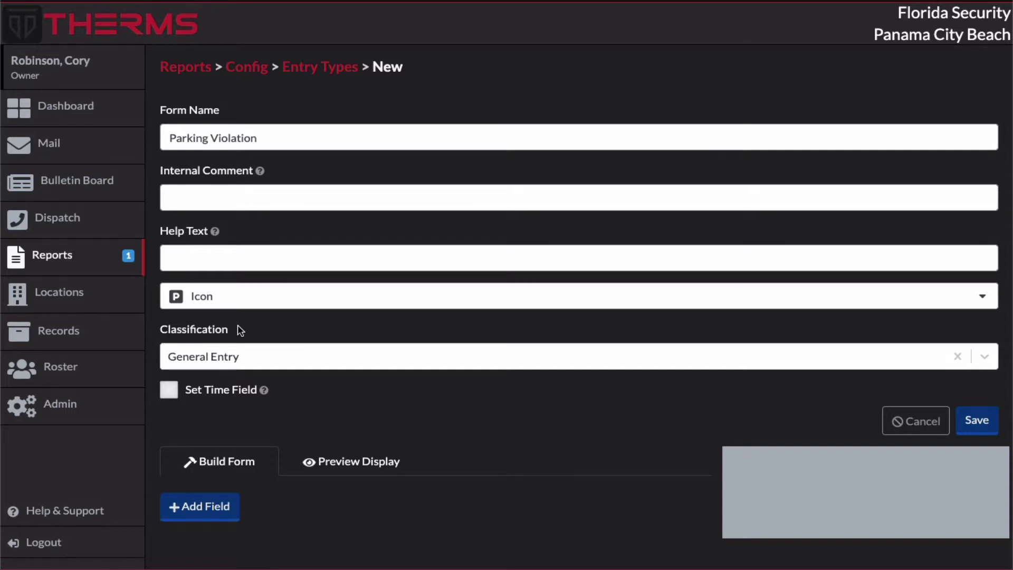
click(249, 355)
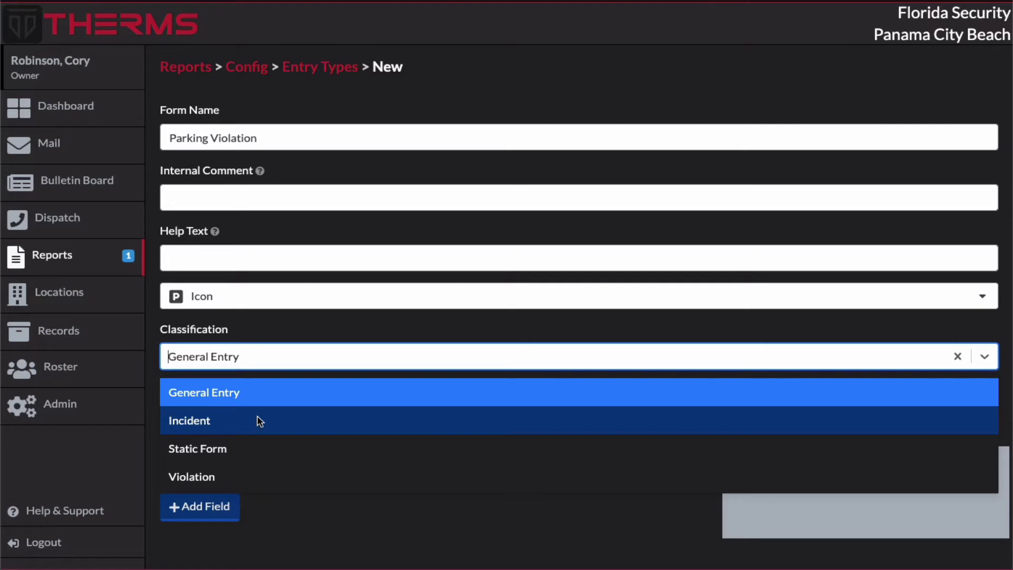
click(238, 475)
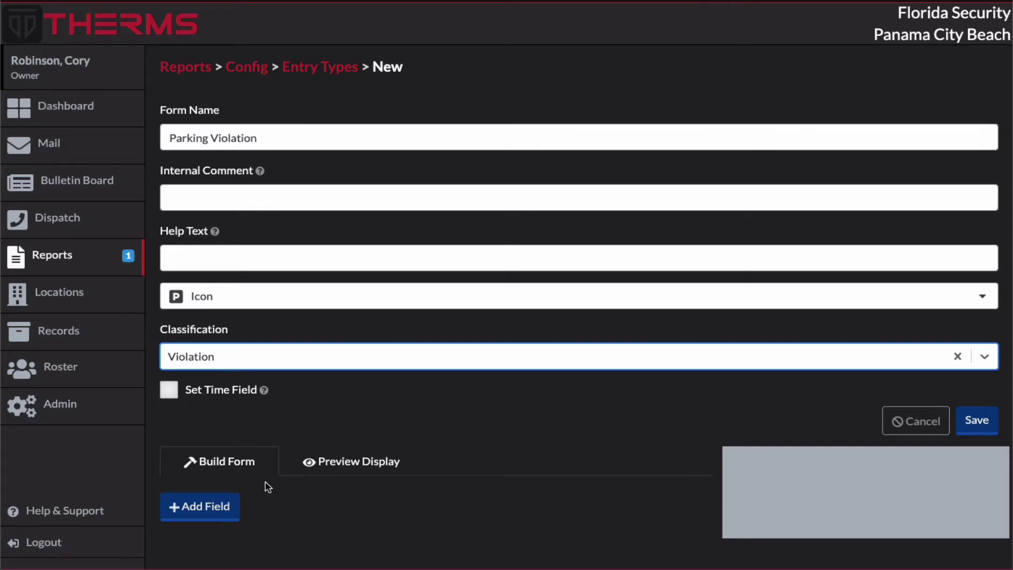
- Check the empty display preview, then add a Date/Time field to the form and label it "Date"
scroll(268, 486, down, 1)
click(349, 474)
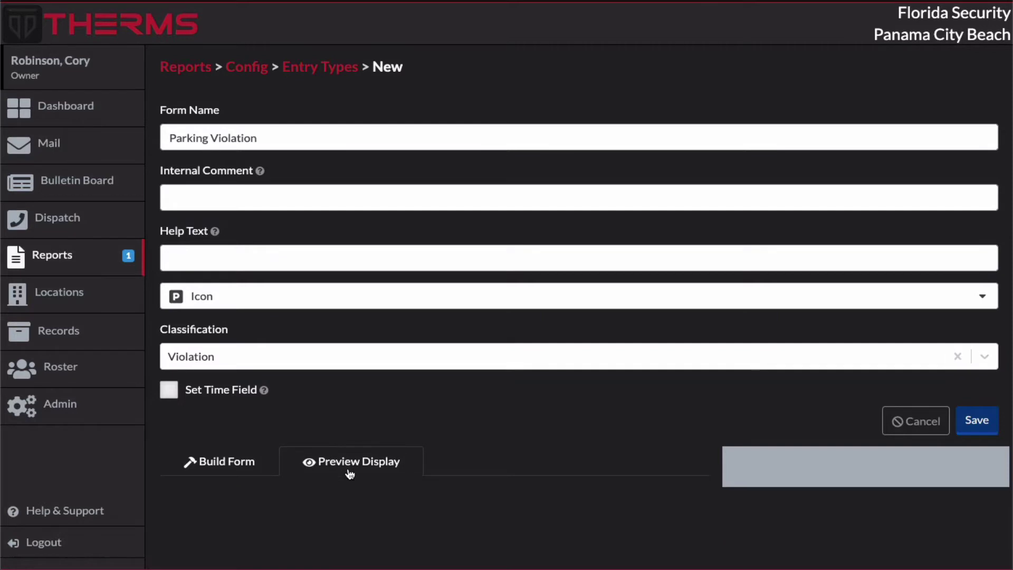
click(246, 474)
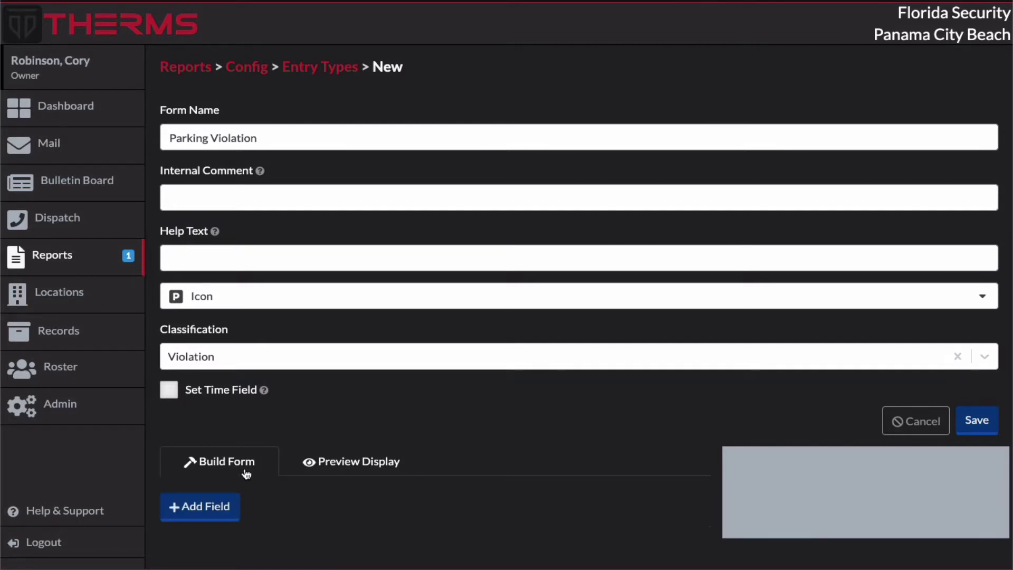
click(222, 516)
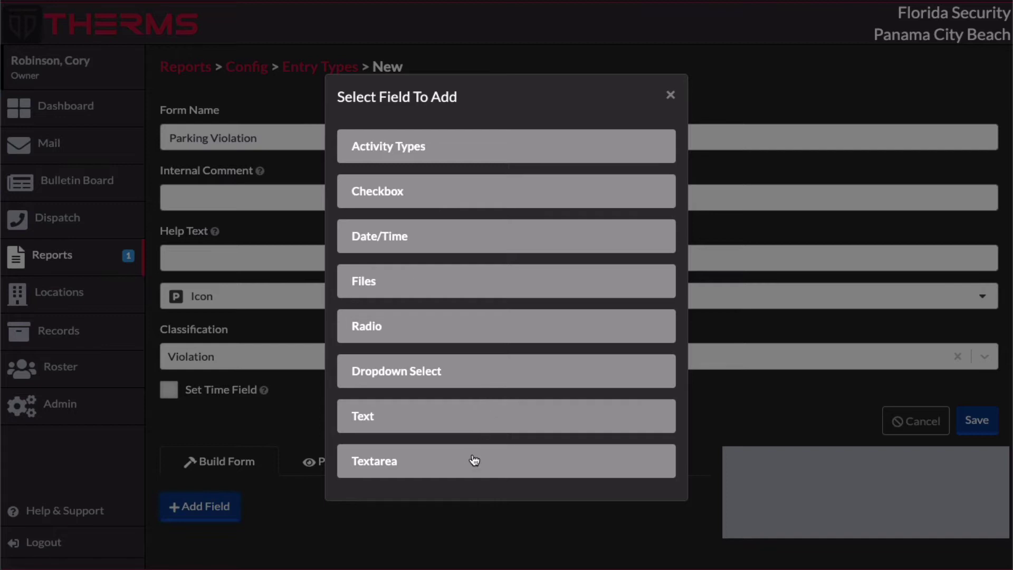
click(496, 242)
scroll(500, 430, down, 5)
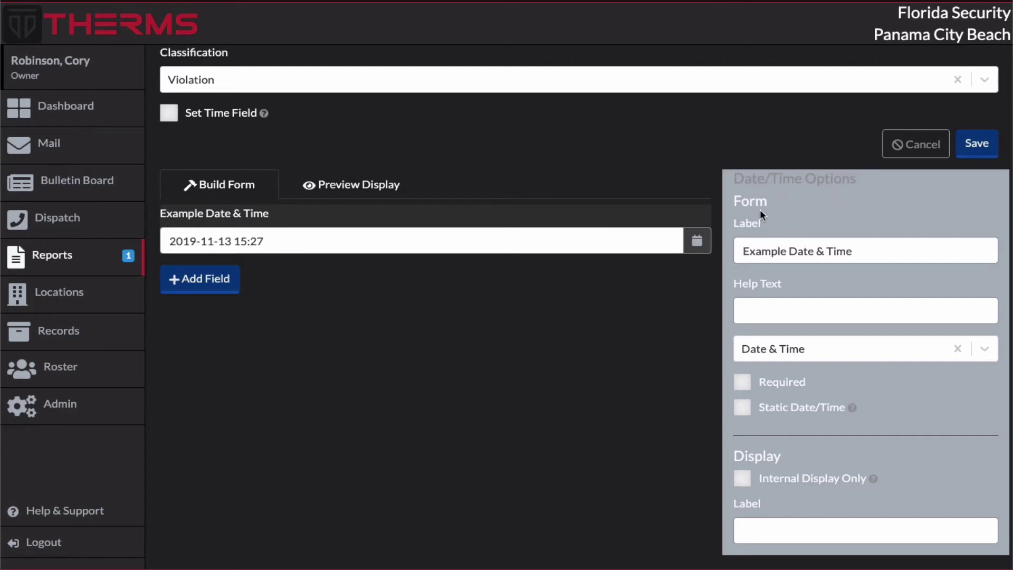
drag(745, 252, 877, 246)
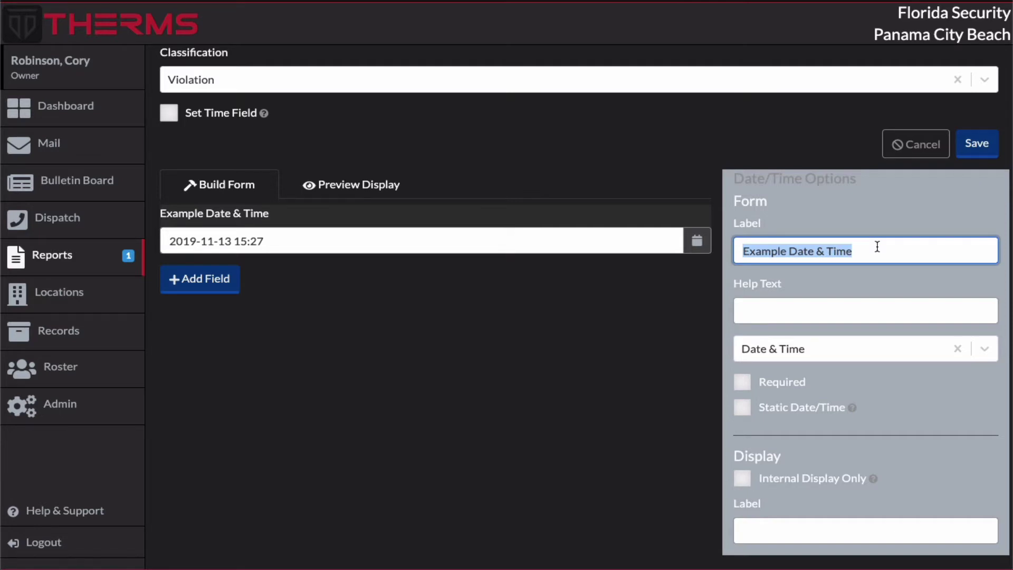
text(Date)
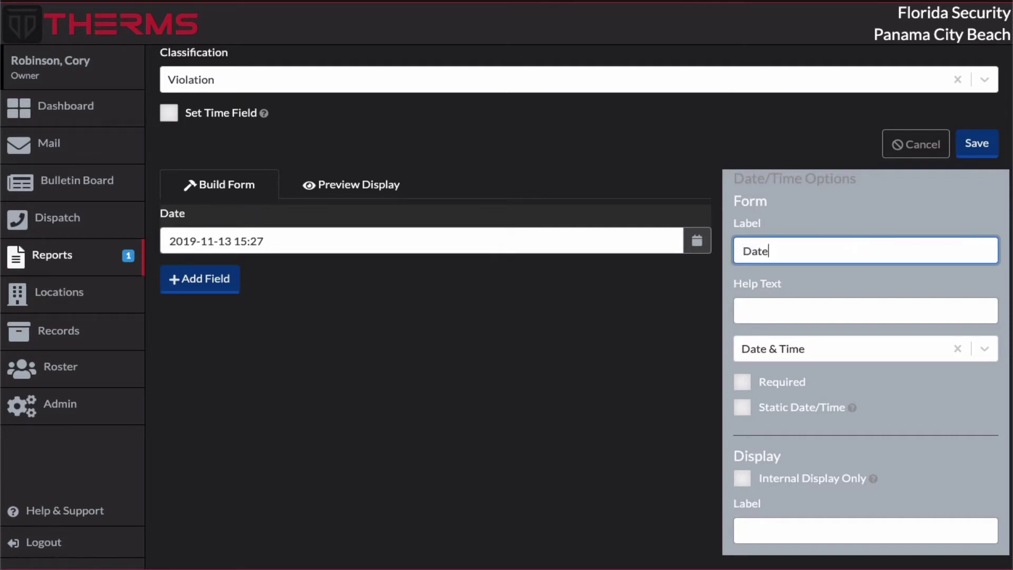
- Try the Time only and Date only formats on the Date field, and return it to Date & Time
click(778, 308)
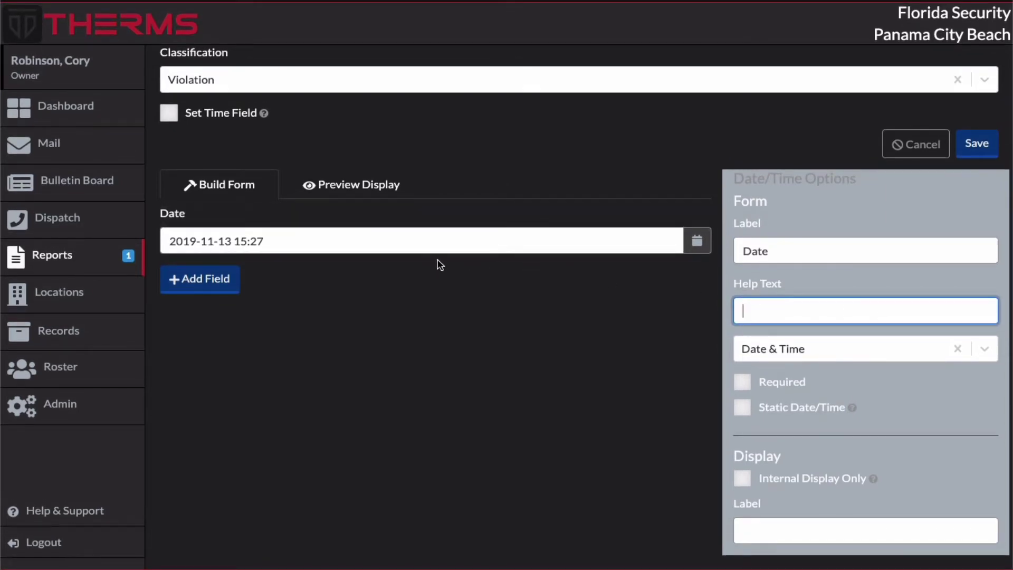
click(984, 349)
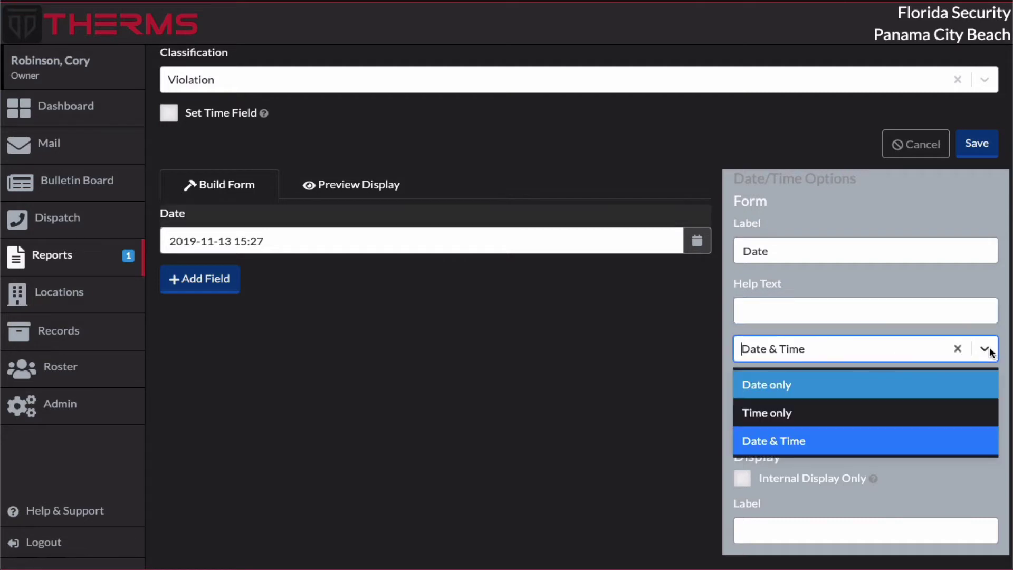
click(878, 411)
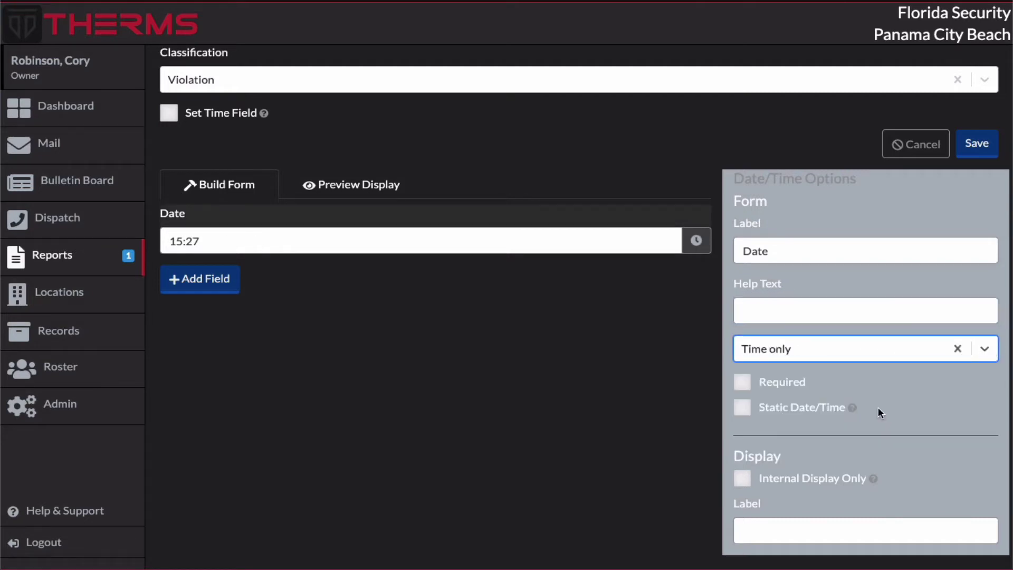
click(974, 357)
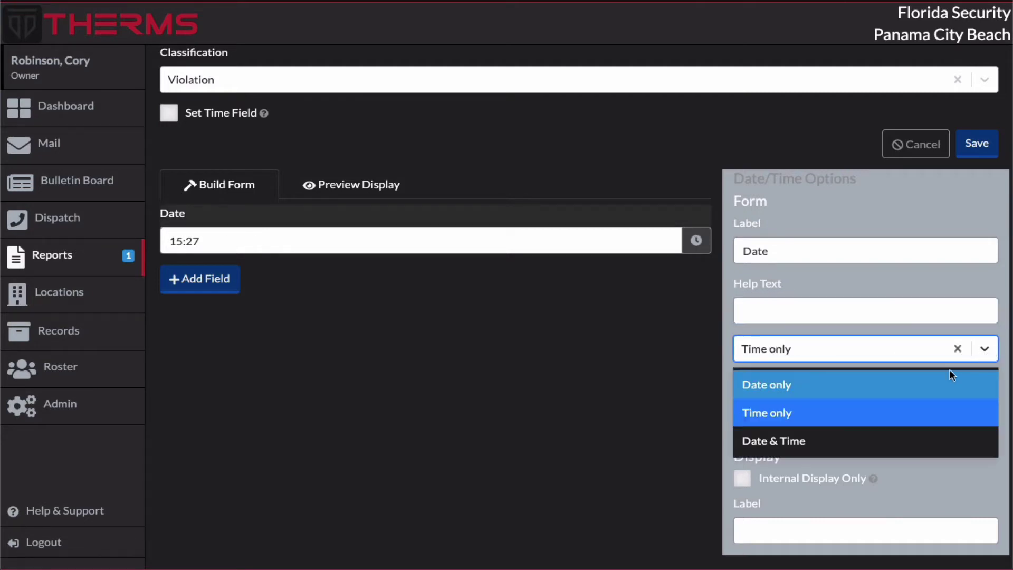
click(898, 385)
click(977, 352)
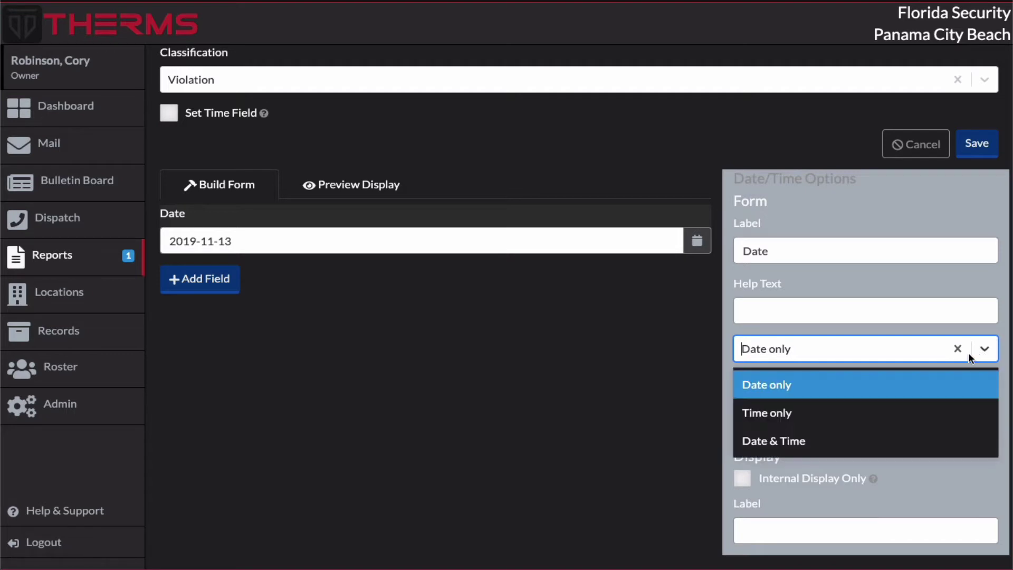
click(822, 438)
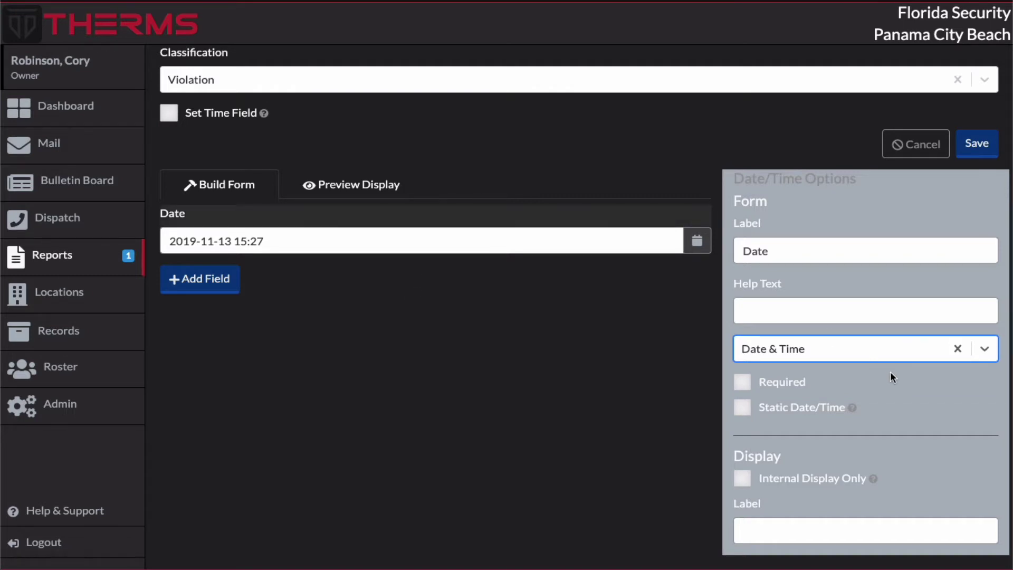
- Make the Date field required and set its example time to 15:22
click(741, 383)
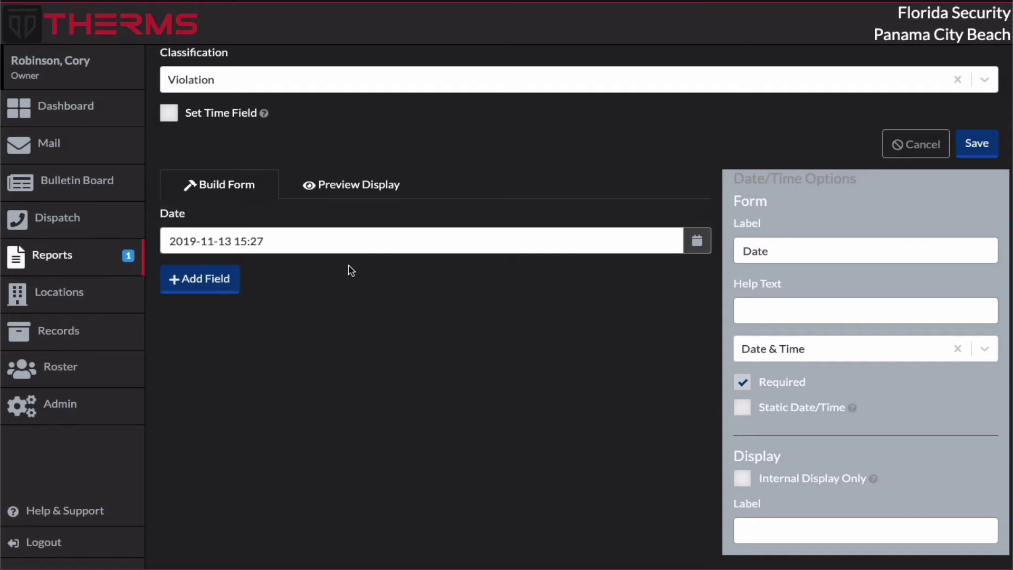
click(697, 244)
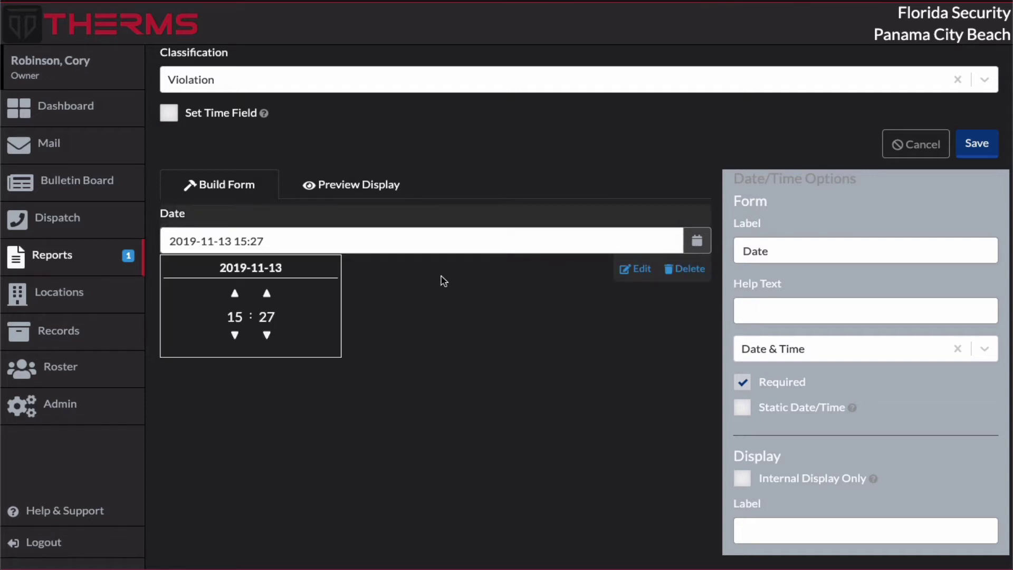
click(268, 338)
click(268, 338)
click(268, 338)
click(268, 338)
click(268, 338)
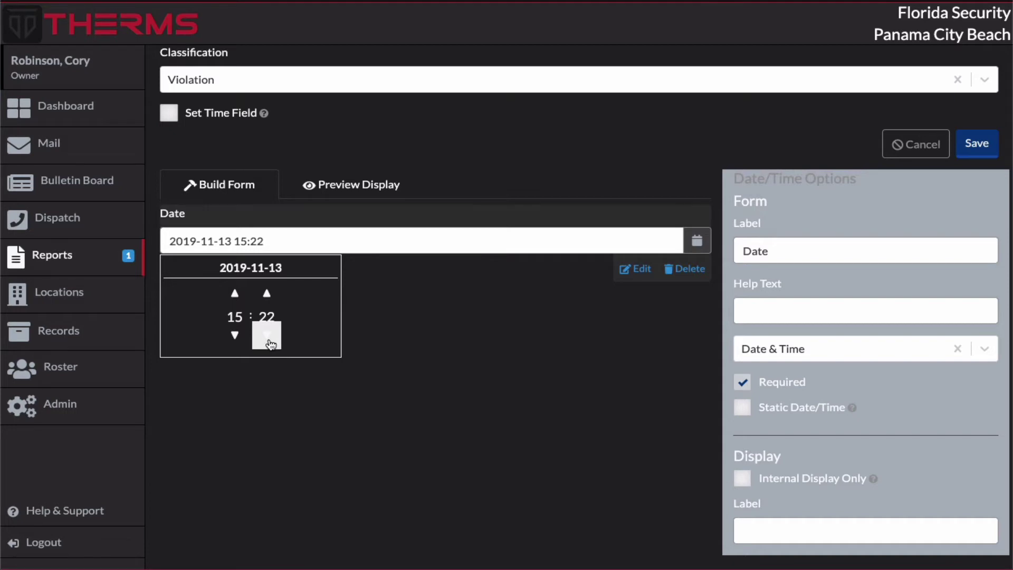
click(398, 323)
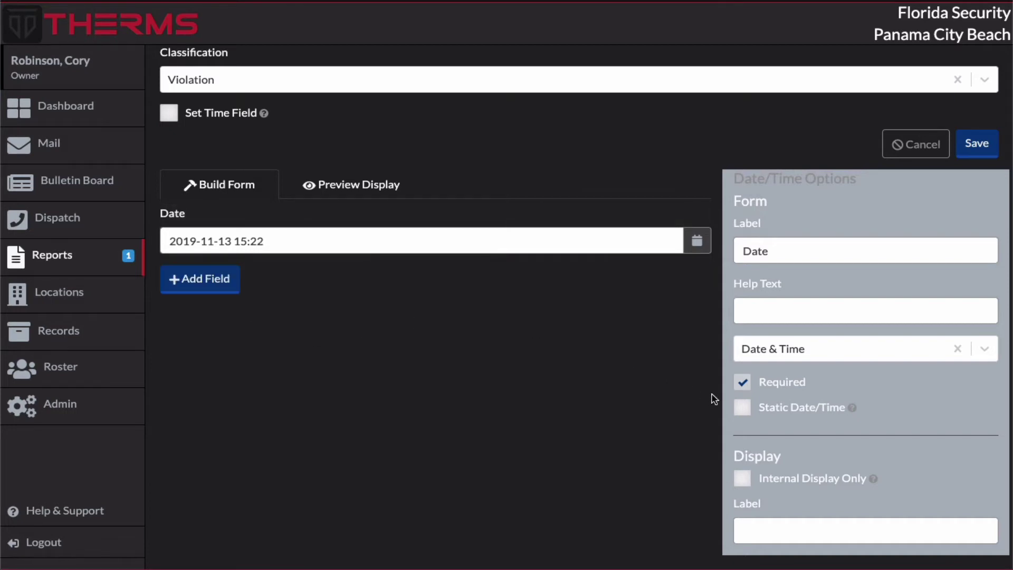
- Try the Static Date/Time option on the Date field, turn it off again and test the date picker
click(742, 408)
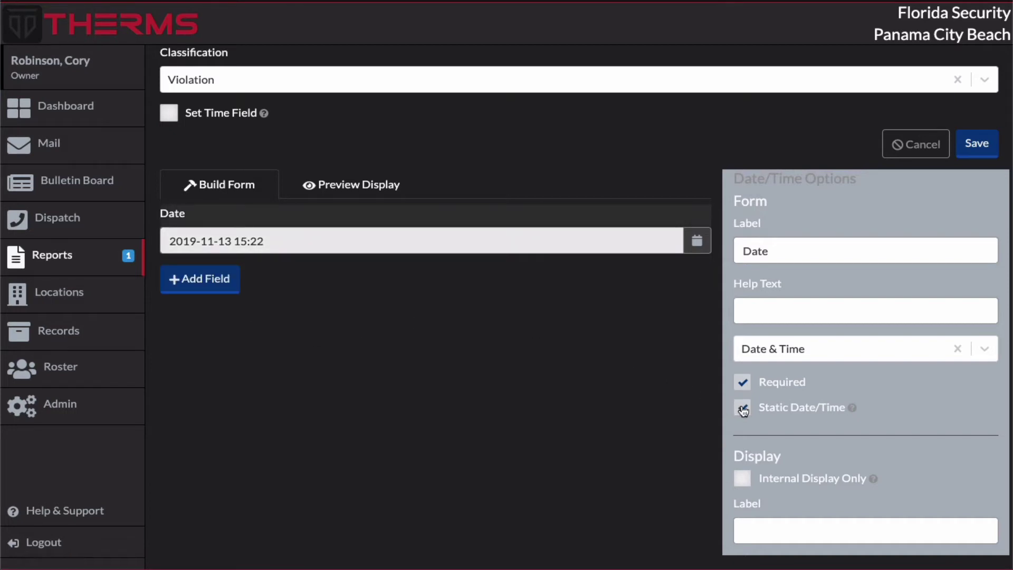
click(454, 240)
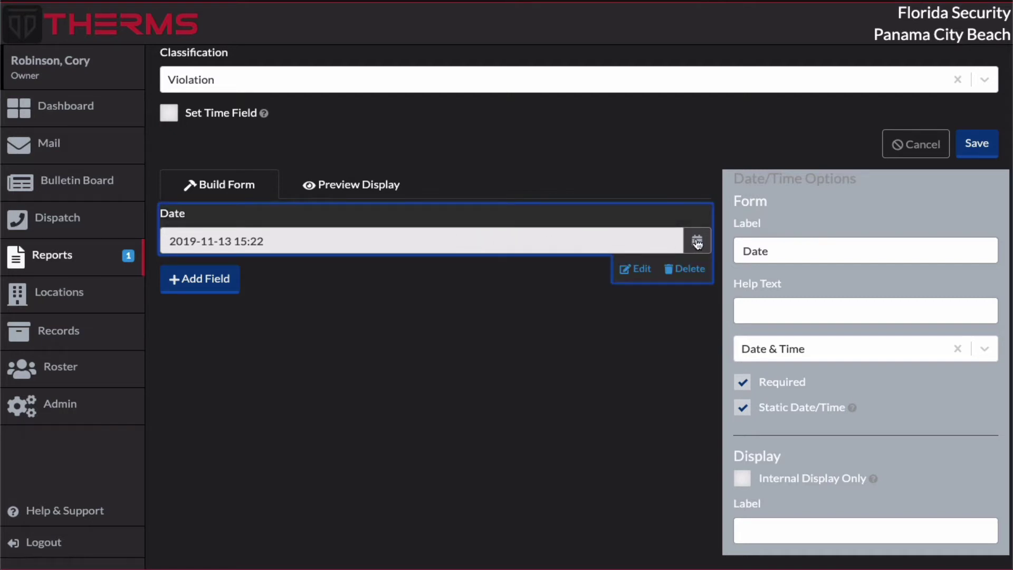
click(412, 309)
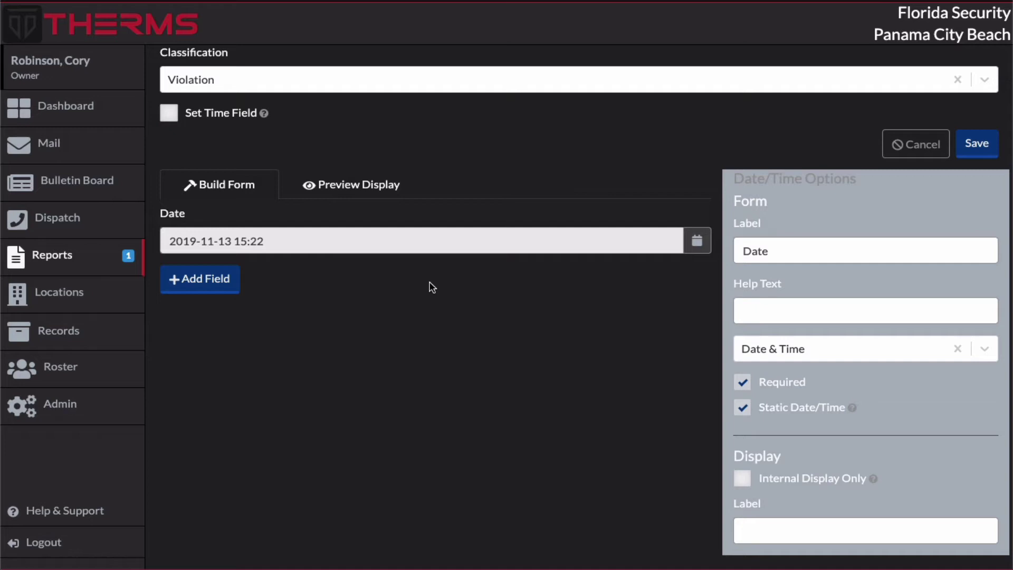
mouse_move(273, 244)
click(745, 414)
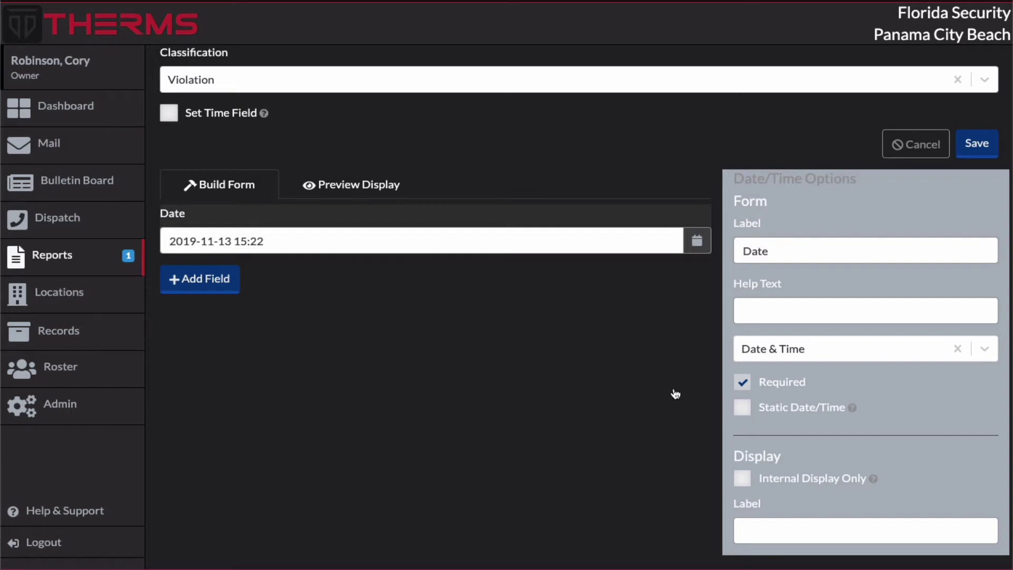
click(706, 248)
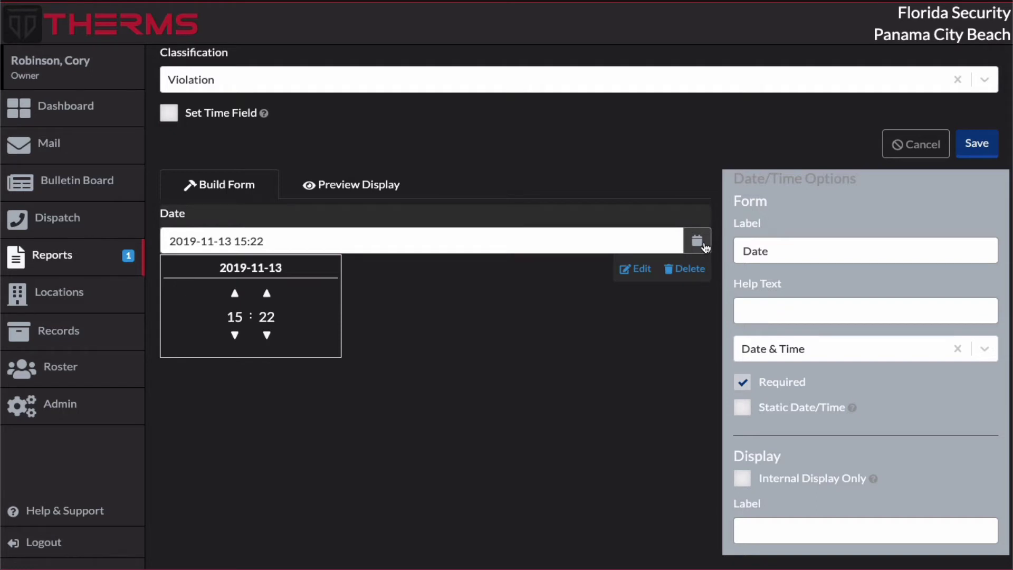
click(699, 242)
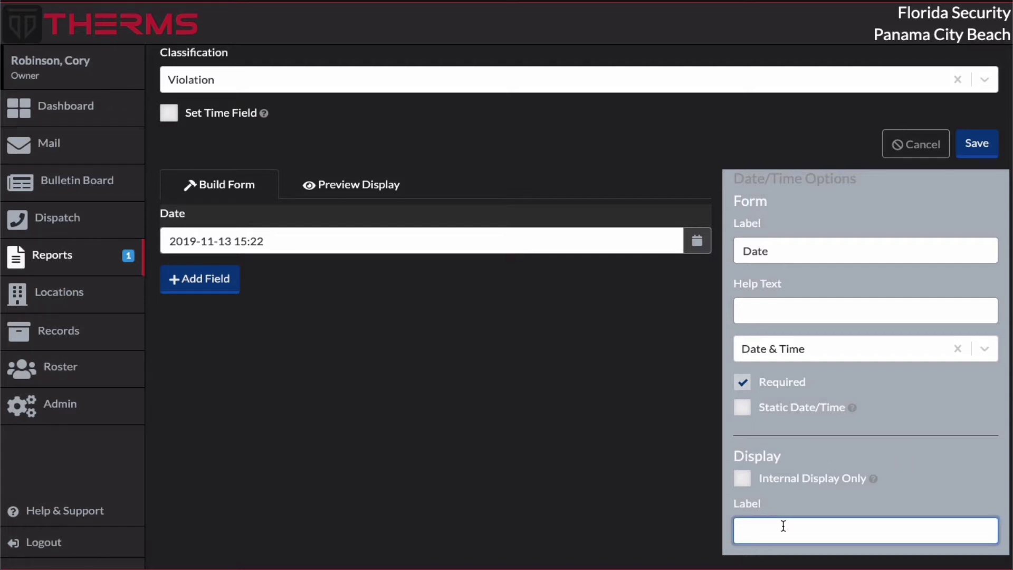
- Set the field's display label to "Date" and its form label to "Date & Time"
text(Date)
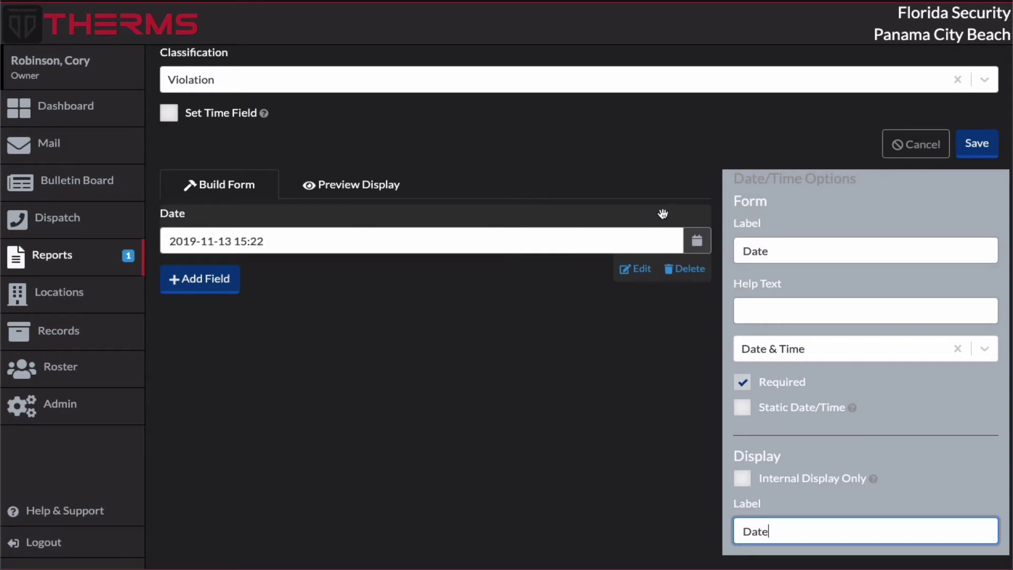
click(790, 253)
text(& T)
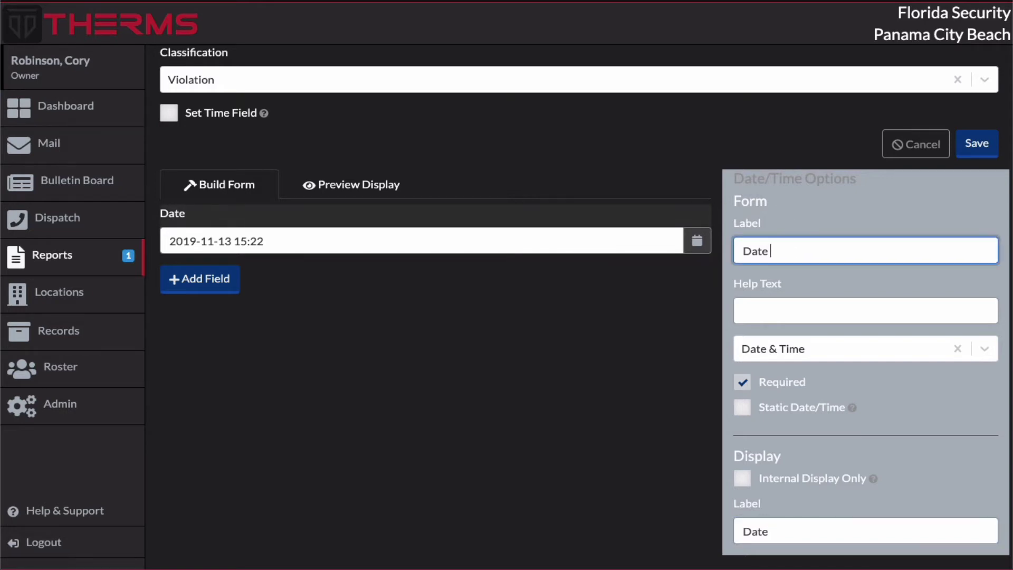
text(iem)
key(BackSpace)
key(BackSpace)
text(me)
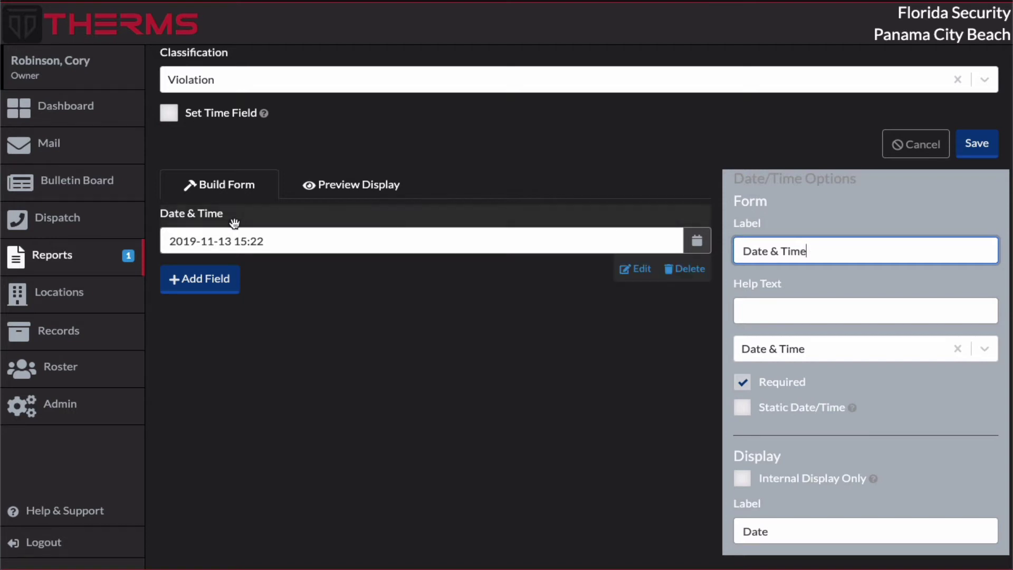
- Preview the form's display, change the field's display label to "Date & Time" and return to building the form
click(793, 529)
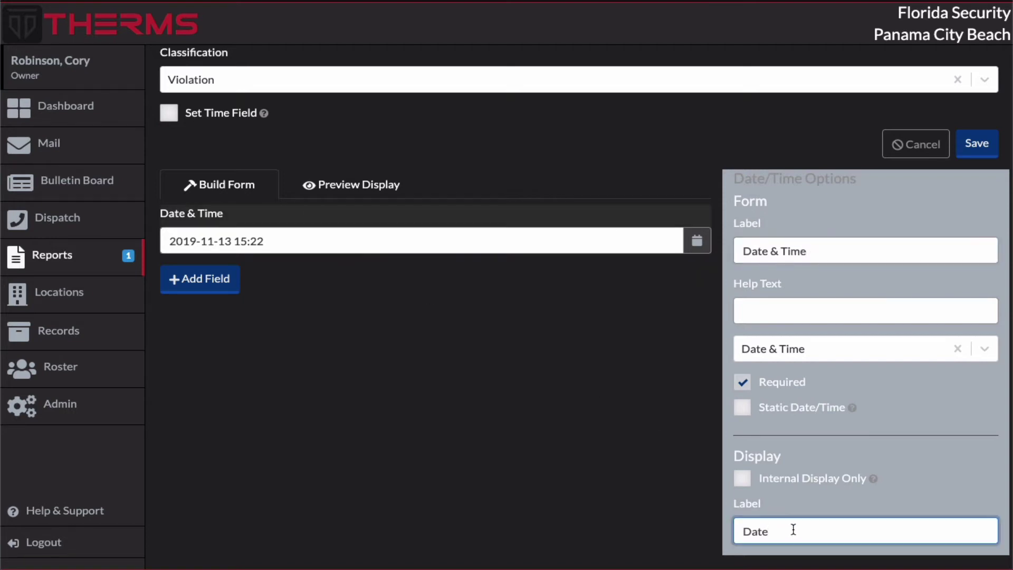
click(348, 198)
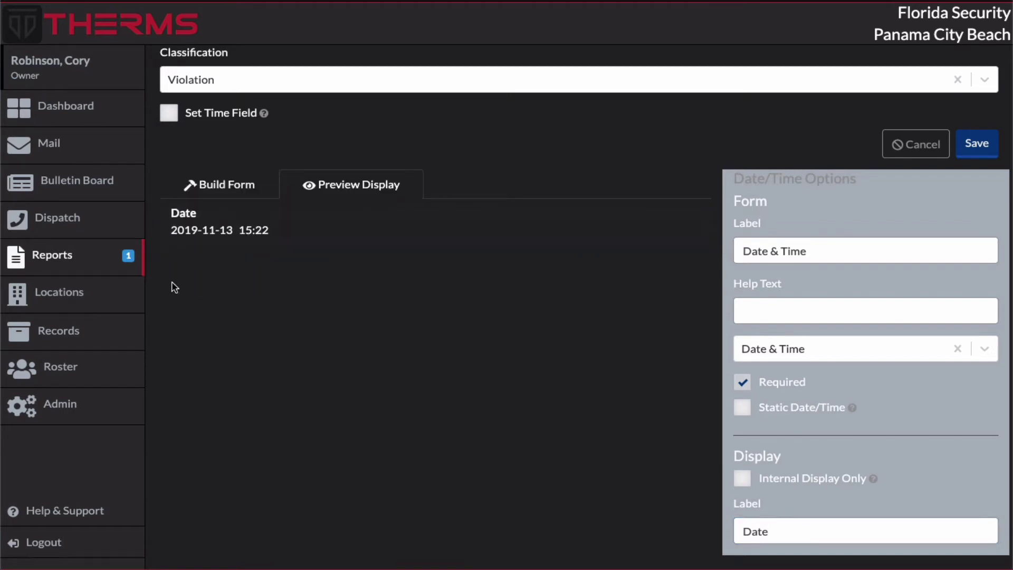
click(776, 529)
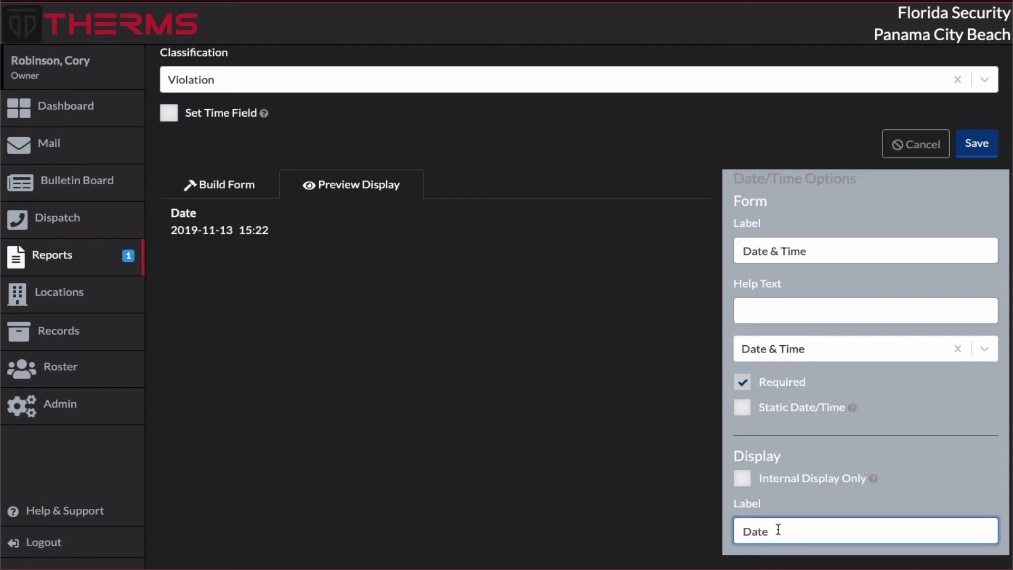
text(& Time)
click(212, 187)
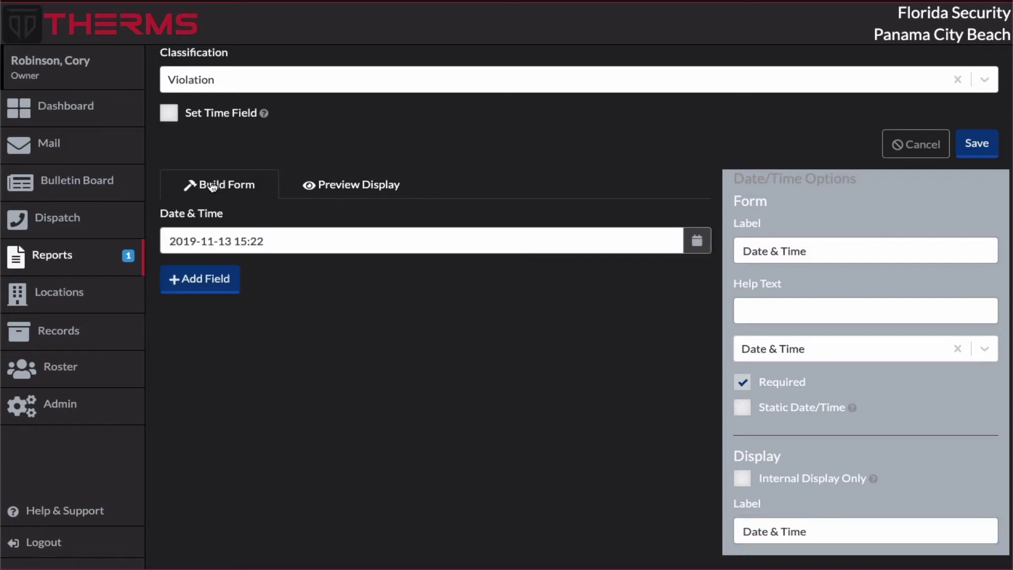
- Add a Text field to the form and set its form label to "Vehicle Make & Model"
click(203, 281)
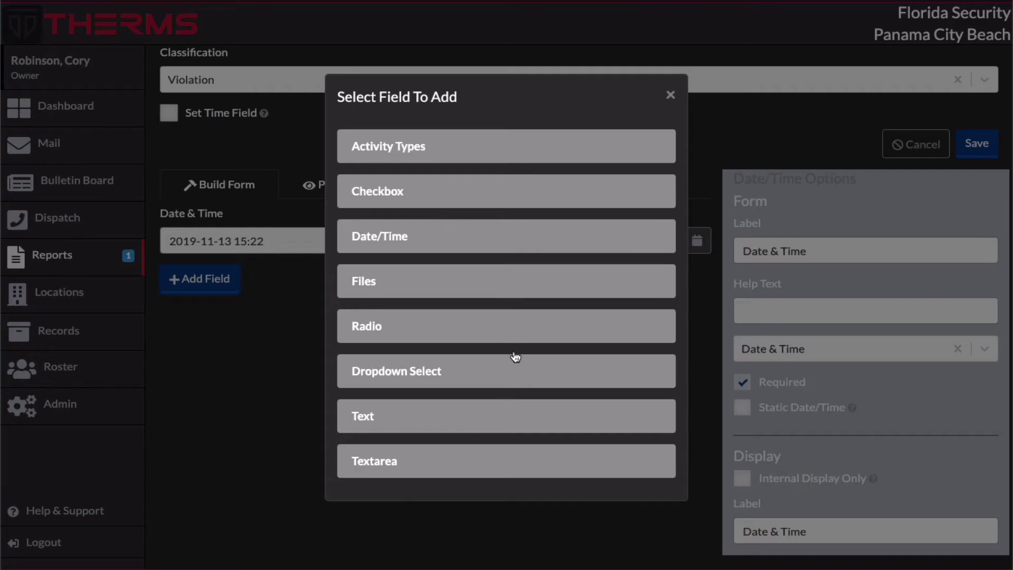
click(499, 421)
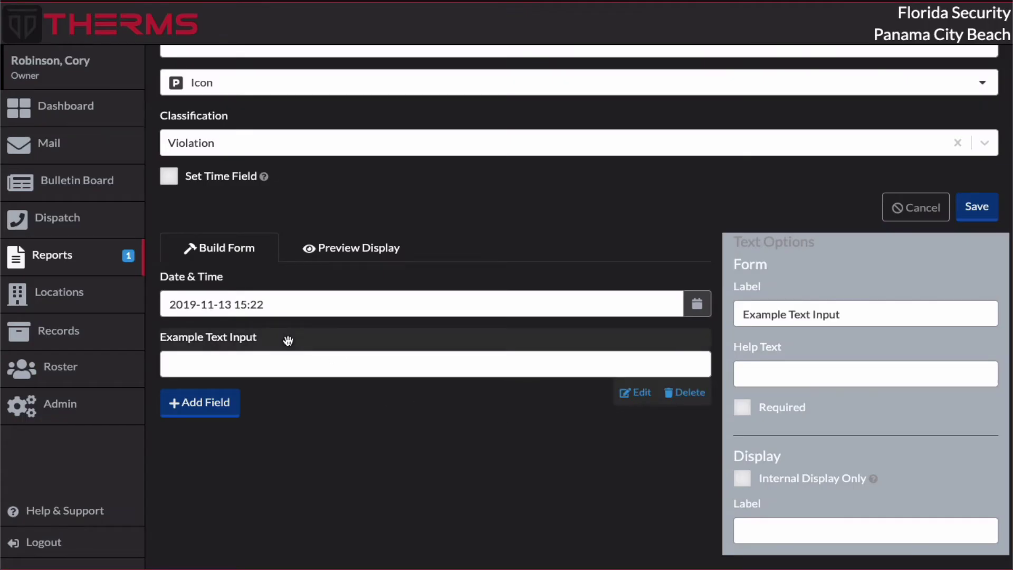
drag(840, 314, 738, 304)
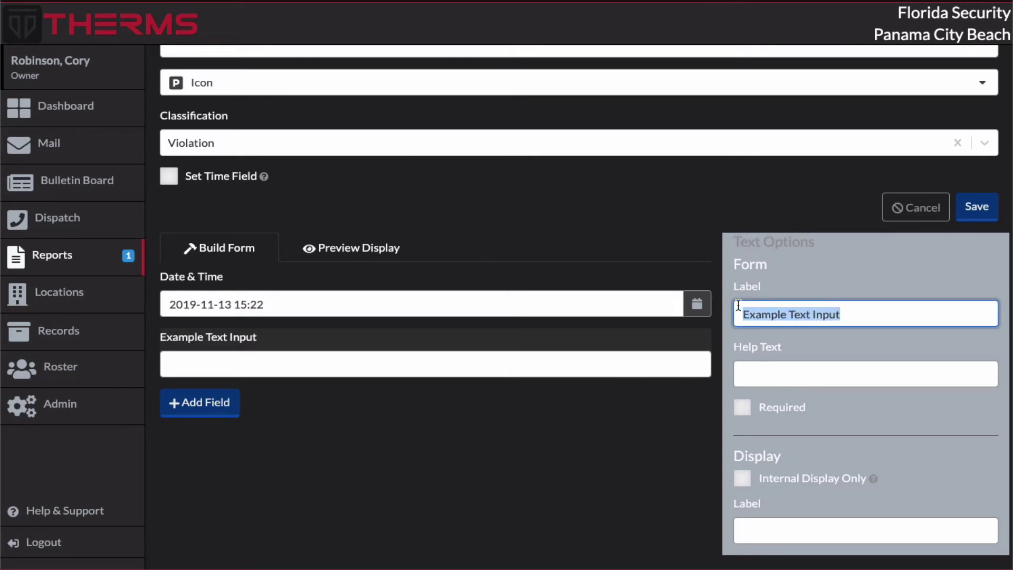
text(Vehic)
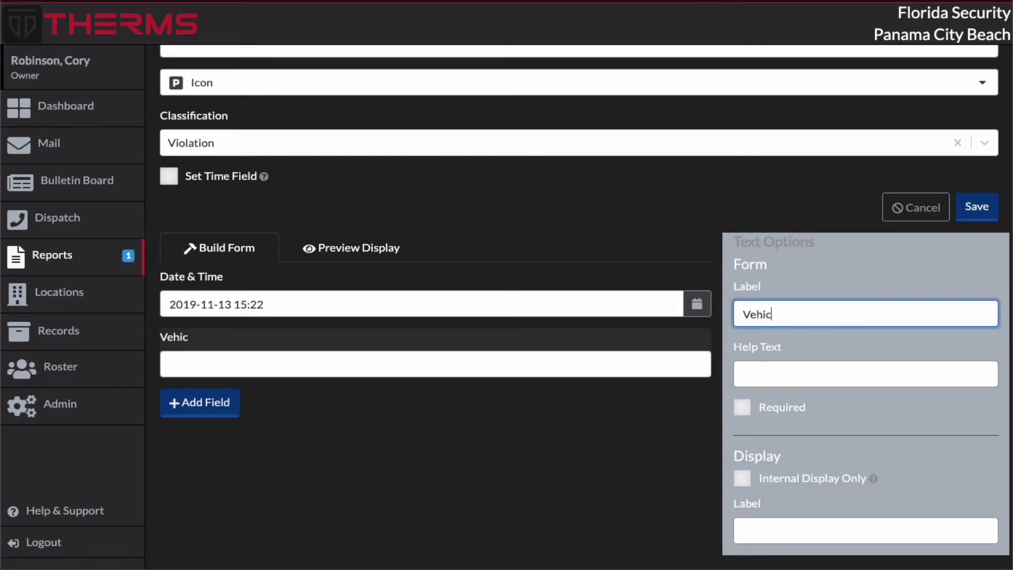
text(le Make & Model)
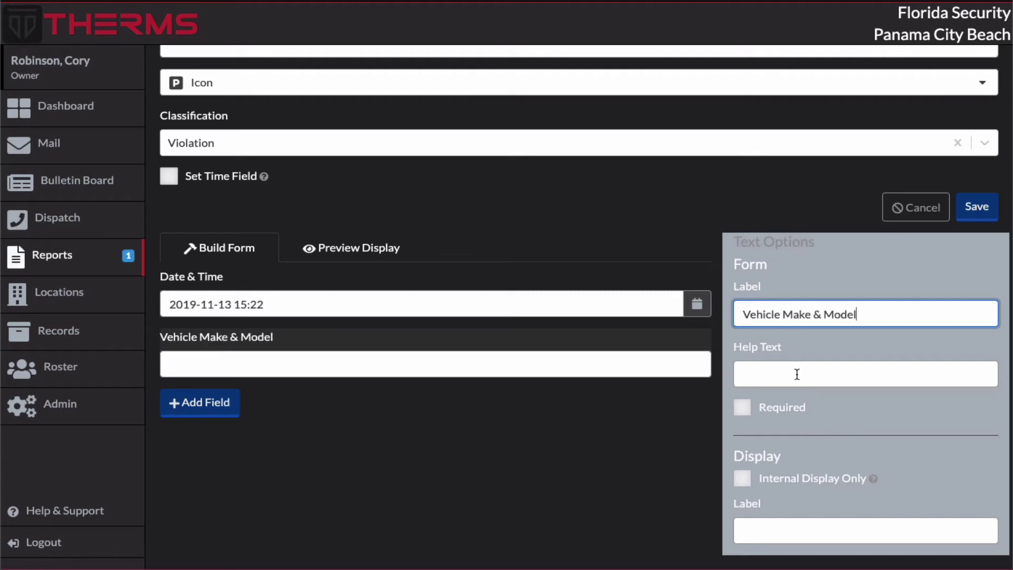
- Make the Vehicle Make & Model field required and set its display label to "Make & Model"
click(742, 408)
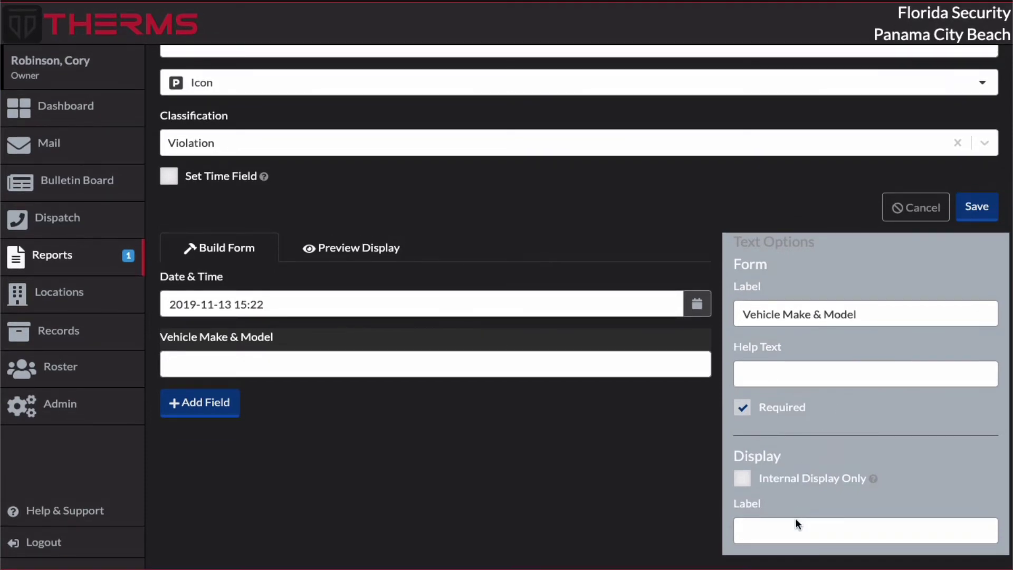
click(792, 523)
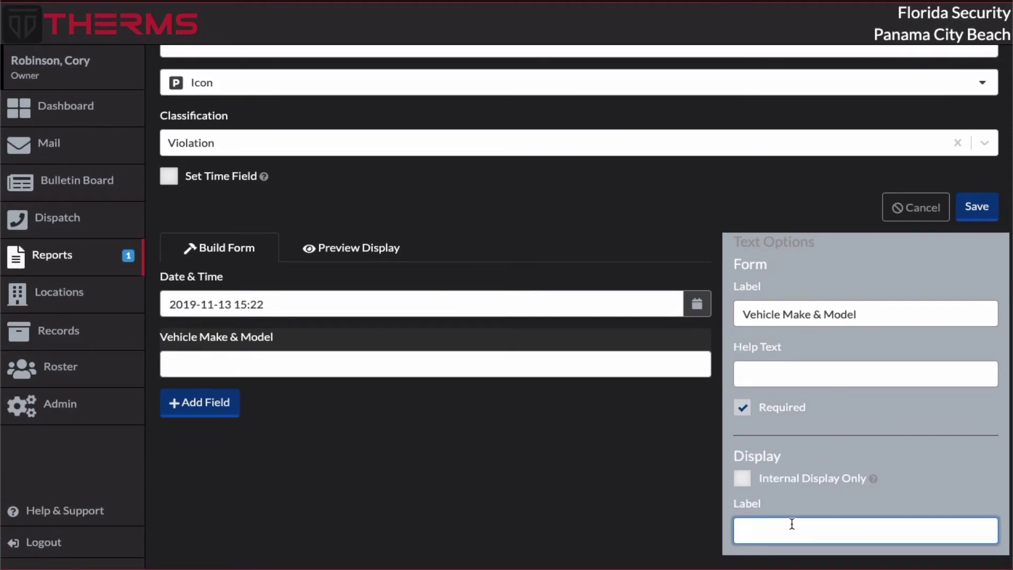
text(Make & Model)
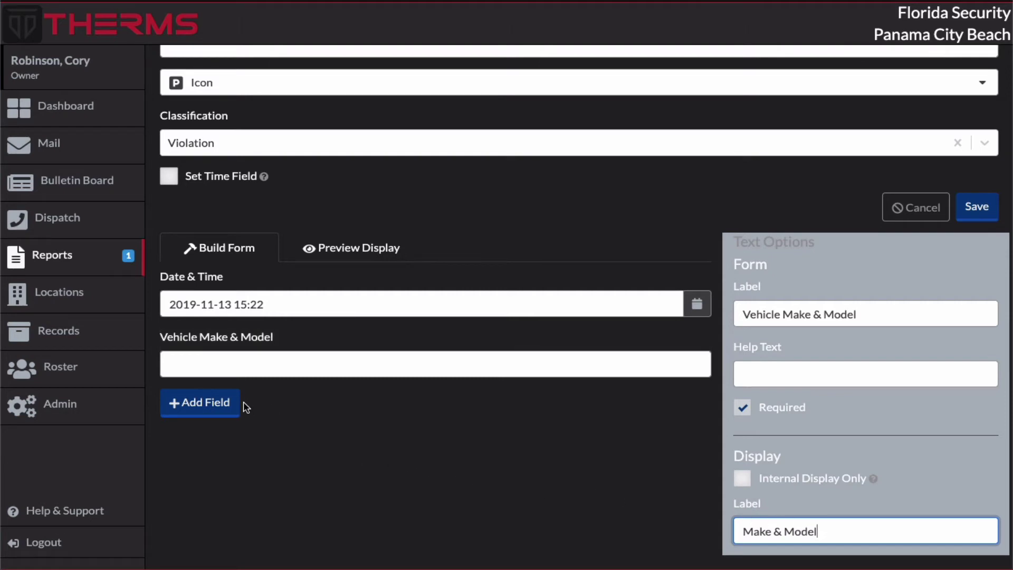
- Enter "Honda Accord" as the example value of the Vehicle Make & Model field
click(239, 369)
text(Hone d)
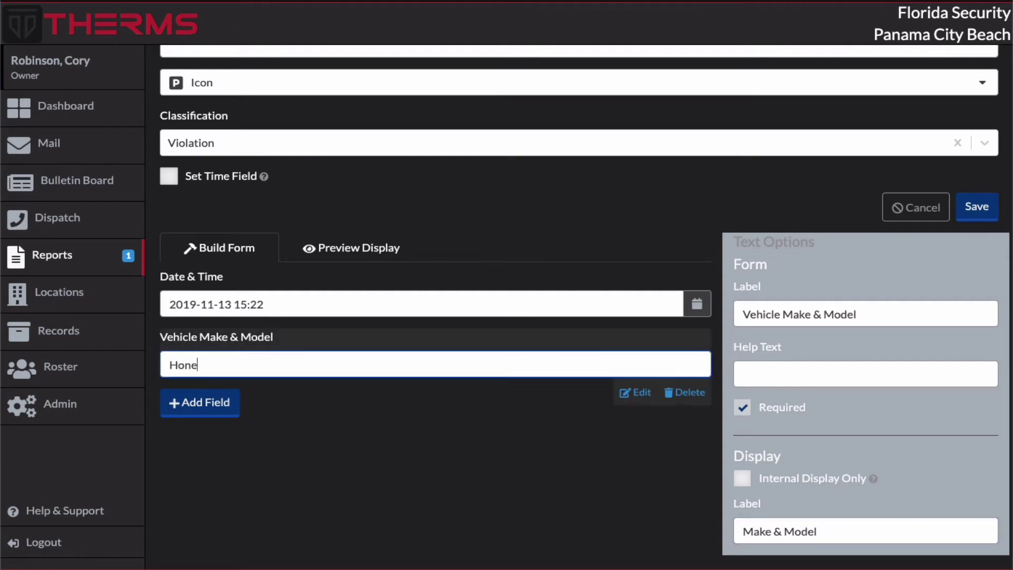
key(BackSpace)
key(BackSpace)
key(BackSpace)
text(da Accord)
- Add a Textarea field to the form and set its form label to "Reason for Violation"
click(210, 402)
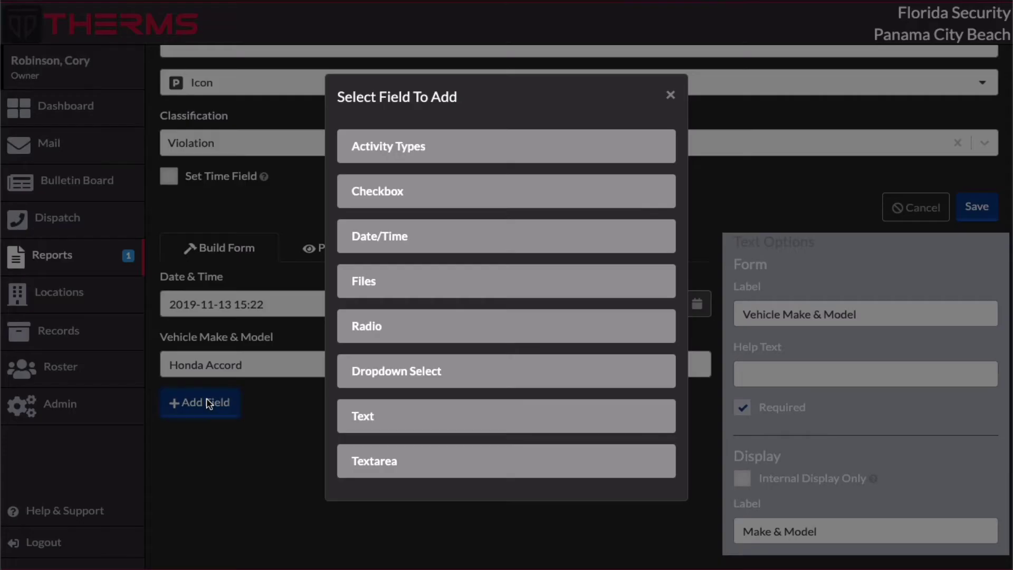
click(489, 468)
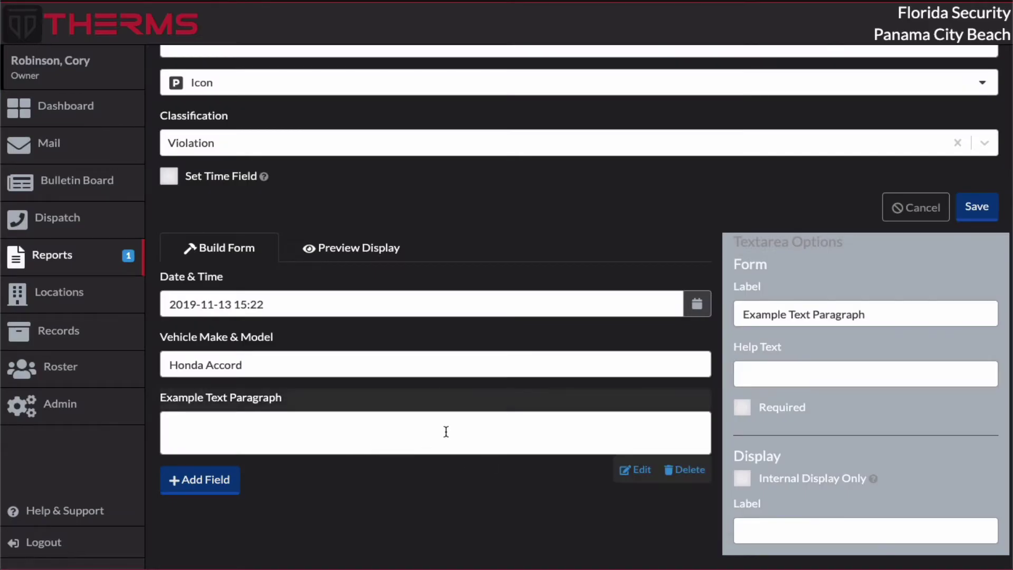
drag(873, 315, 741, 315)
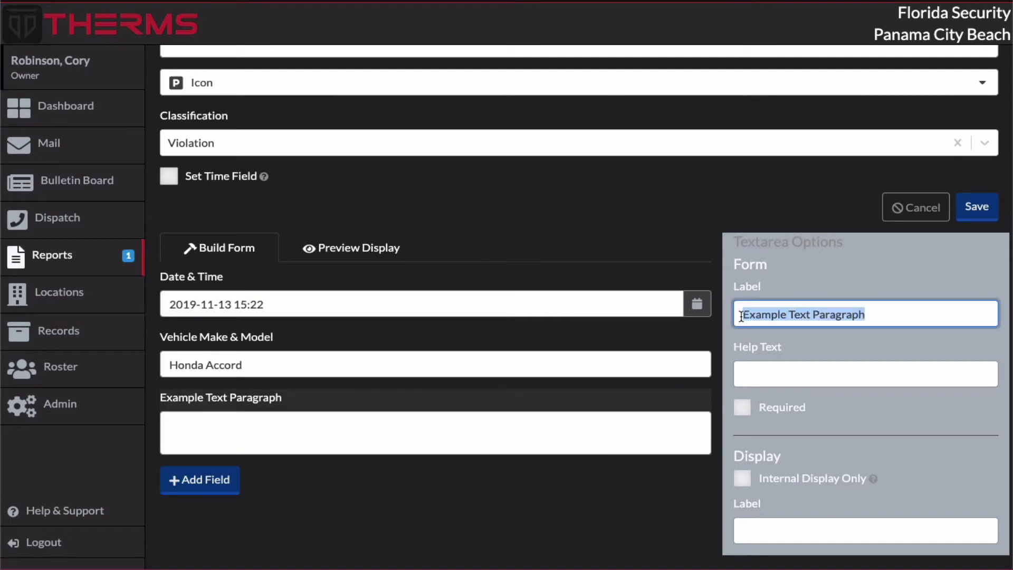
text(Reason for V)
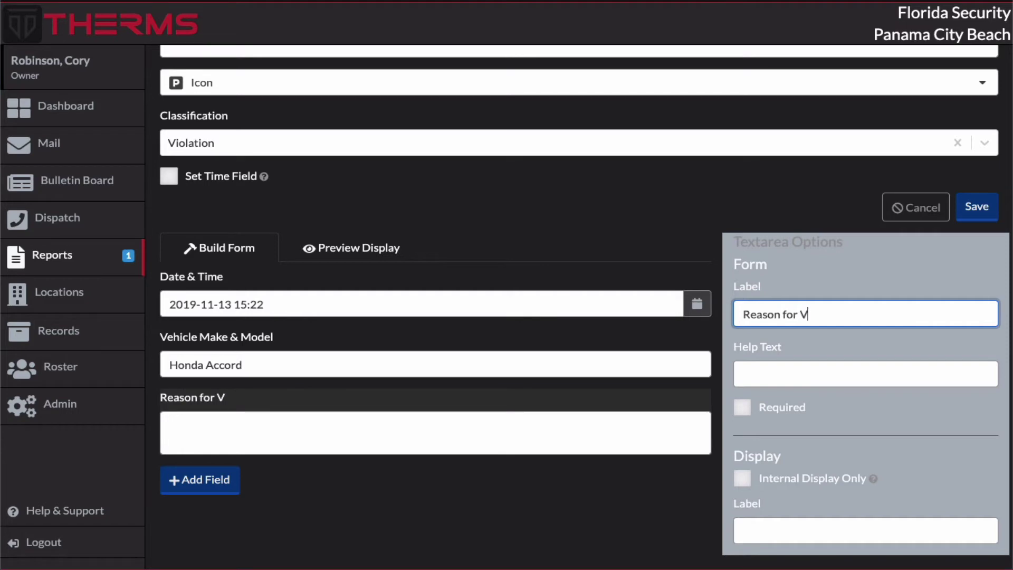
text(iolation)
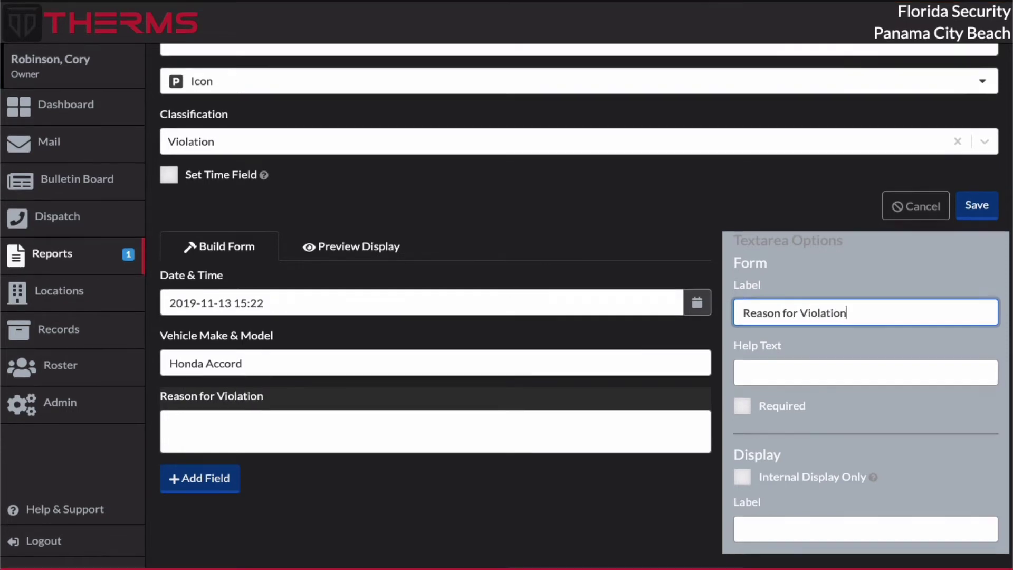
- Make the Reason for Violation field required and set its display label to "Reason"
click(742, 408)
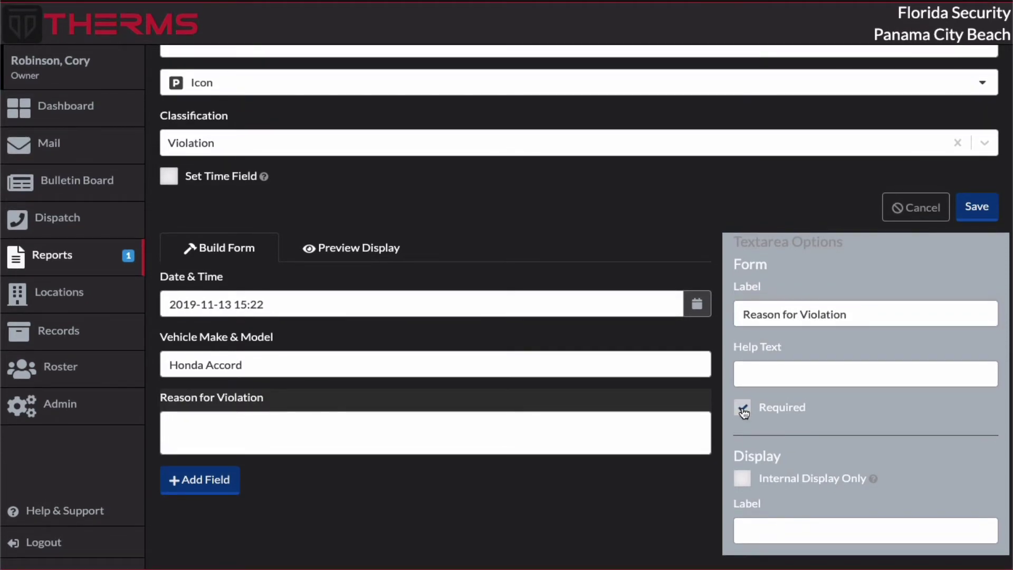
click(765, 527)
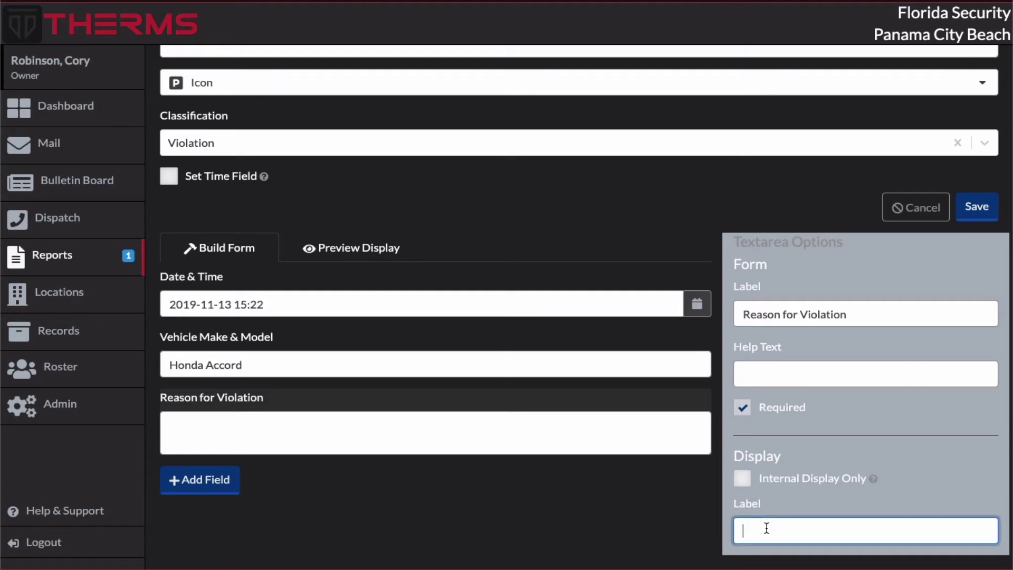
text(Reason)
- Enter "Parked over yellow line" as the example reason for violation, and preview the form's display before returning to building
click(362, 432)
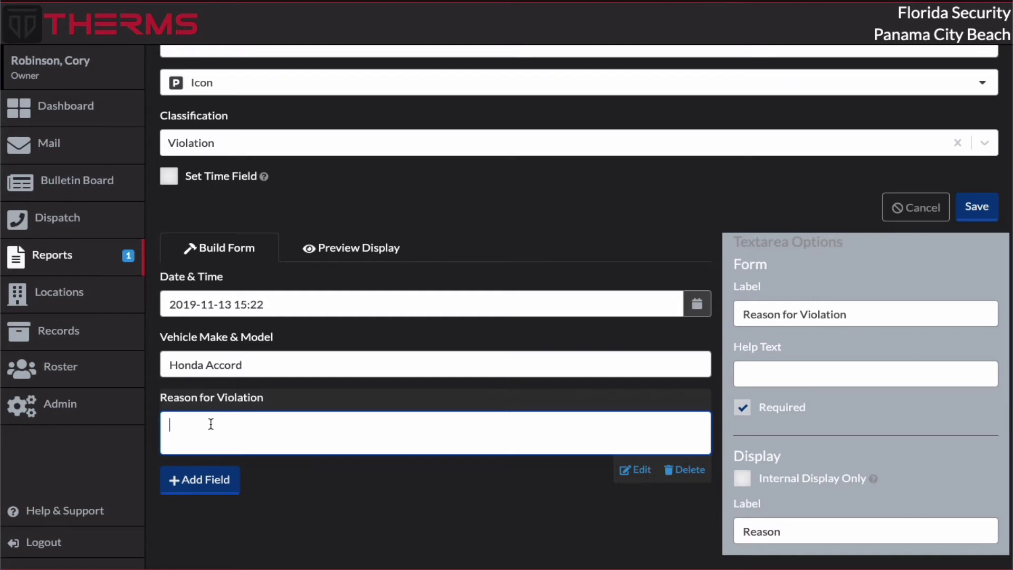
text(Parked over yellow lin)
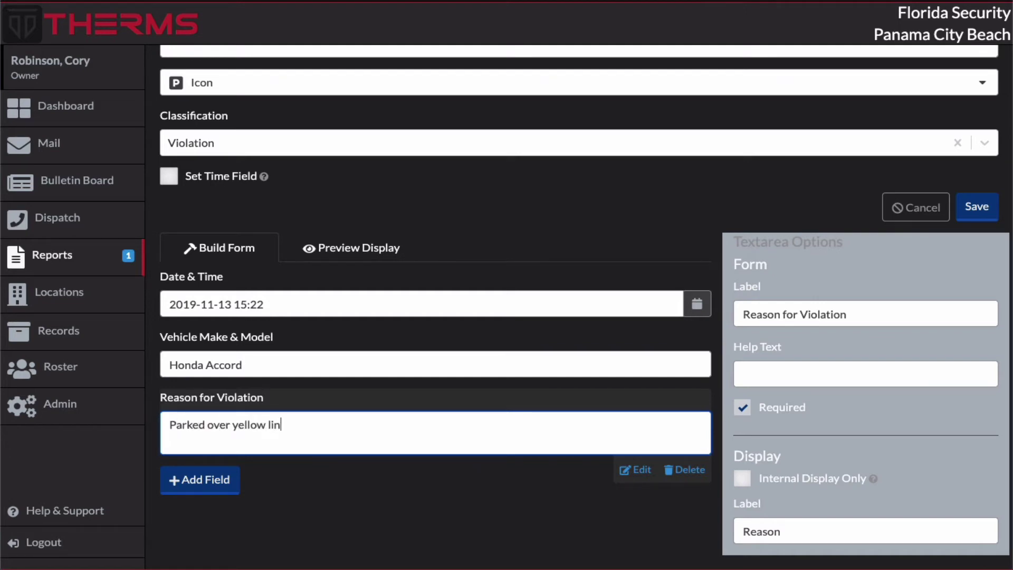
text(e)
click(374, 251)
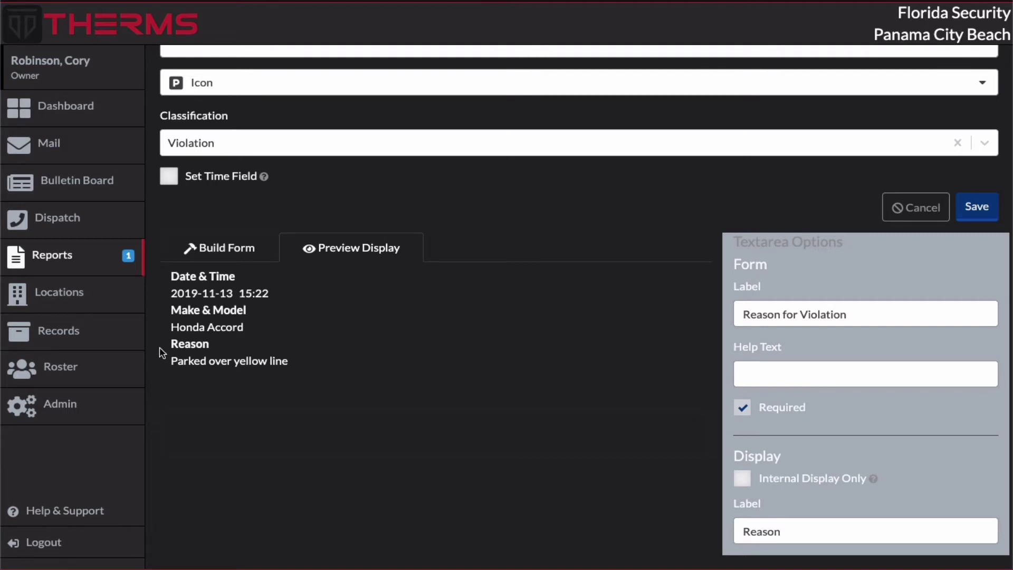
click(196, 249)
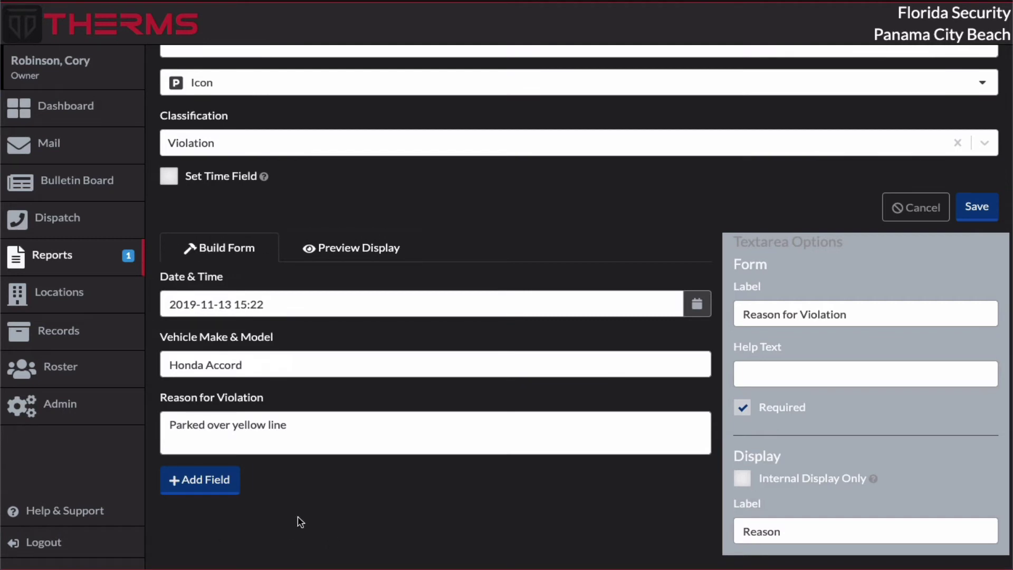
- Add a Checkbox field to the form and try ticking and clearing it
click(221, 491)
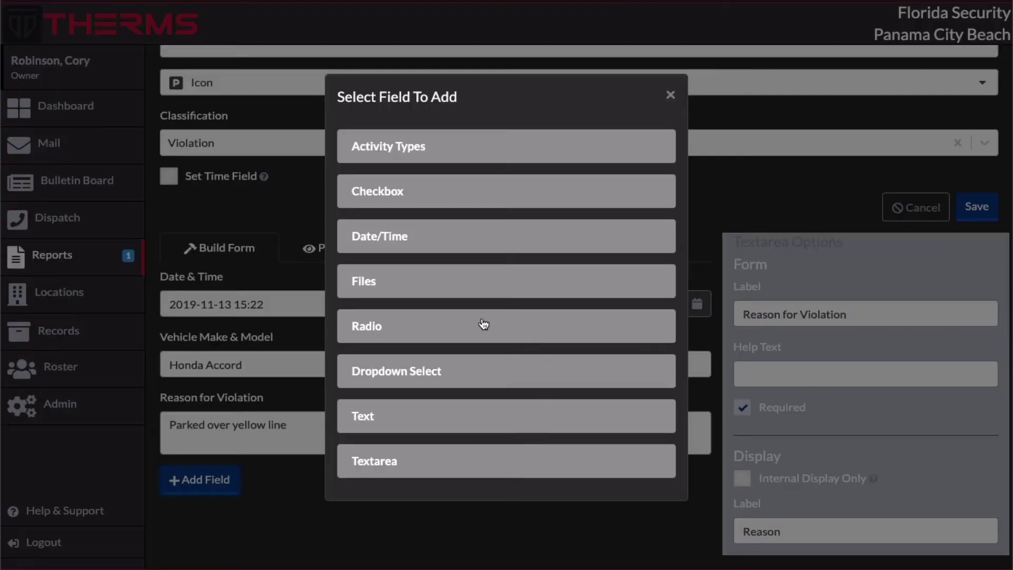
click(498, 183)
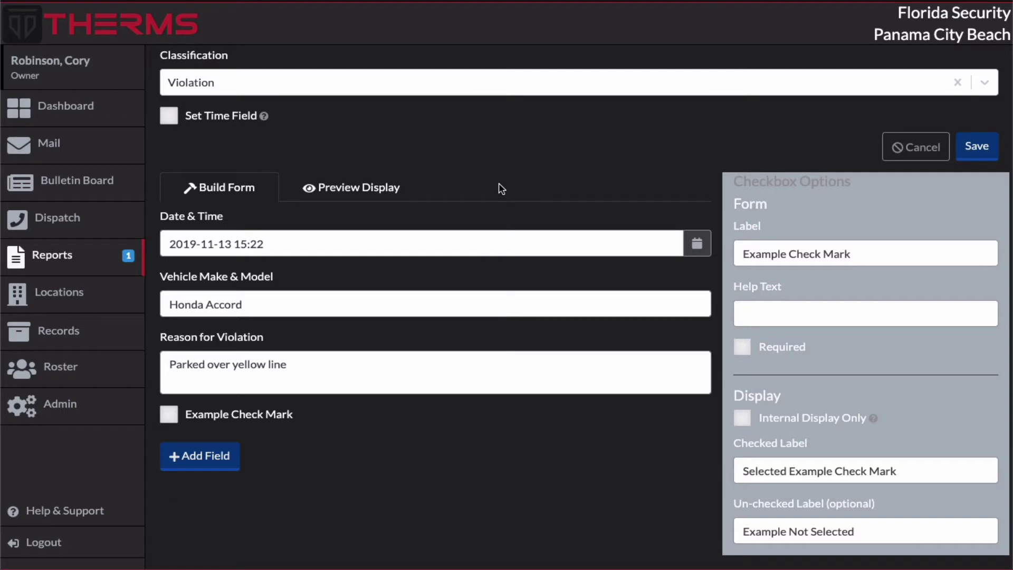
click(176, 421)
click(174, 421)
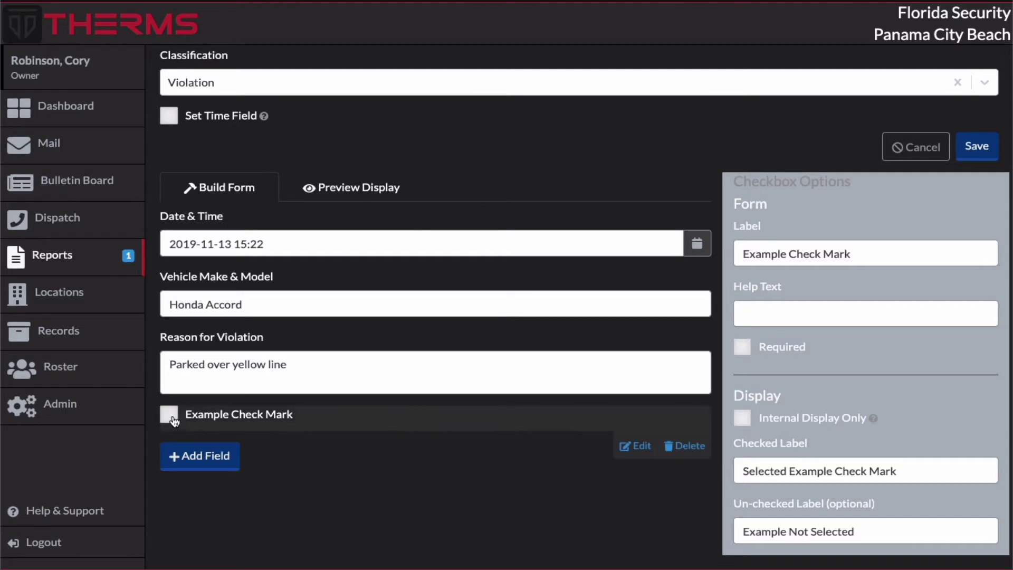
click(174, 421)
click(174, 421)
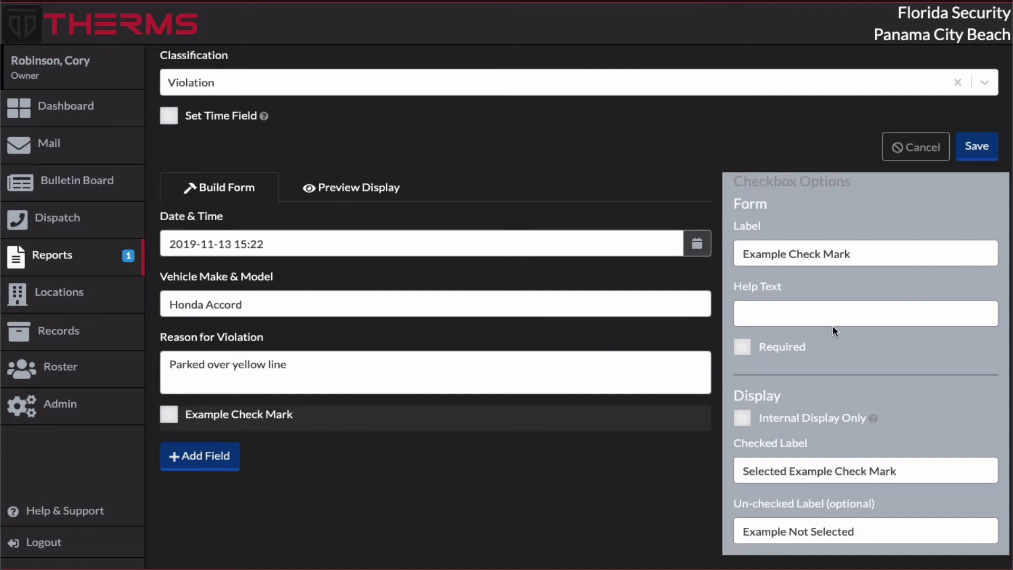
- Set the checkbox field's form label to "Was a parking violation left on the vehicle?"
drag(877, 254, 735, 254)
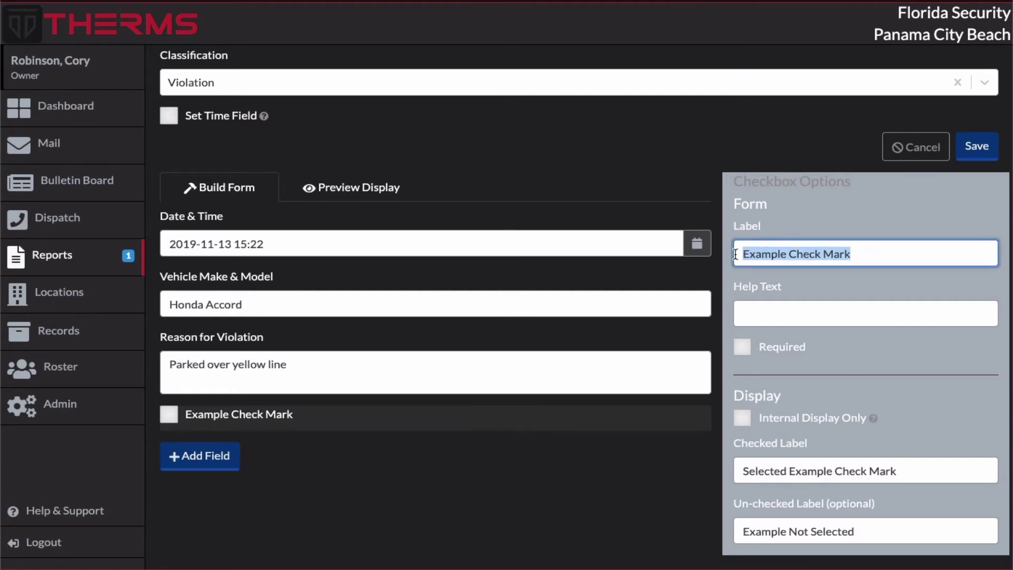
text(Was a park)
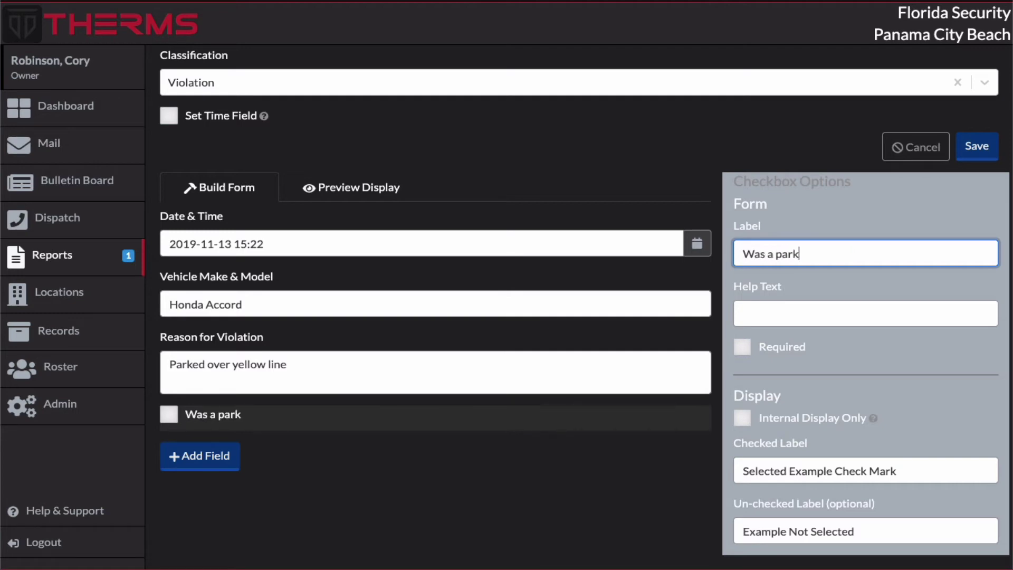
text(ing violation left on the)
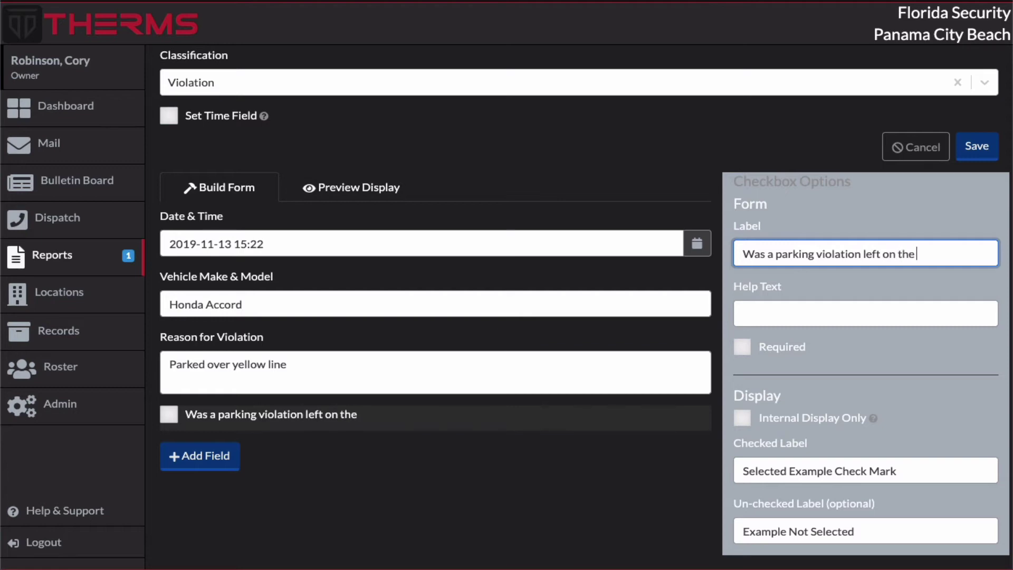
text( vehicle?)
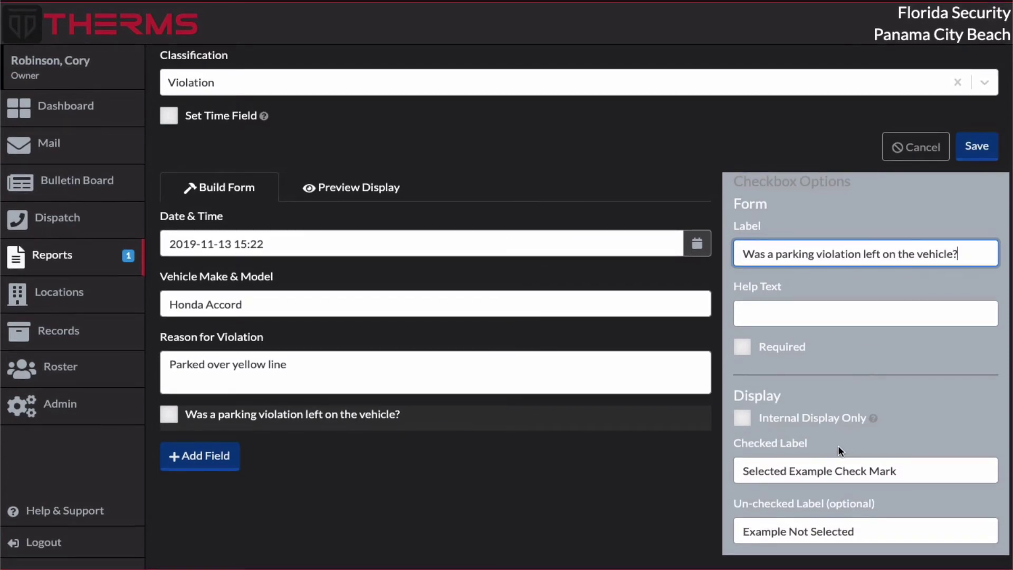
- Try the Required option on the checkbox field by ticking and clearing the box, and turn the option off again
click(747, 352)
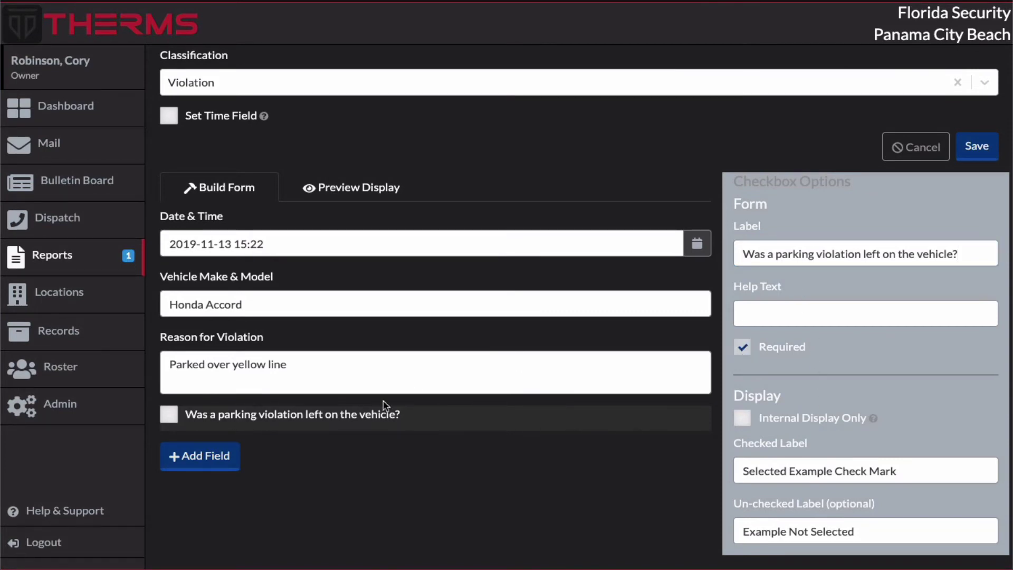
click(172, 418)
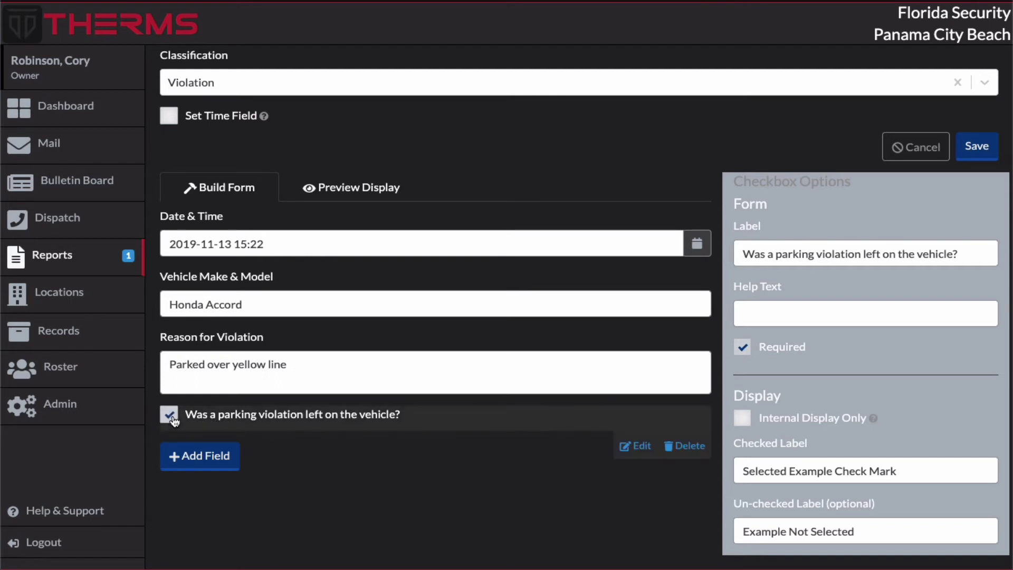
click(173, 419)
click(750, 349)
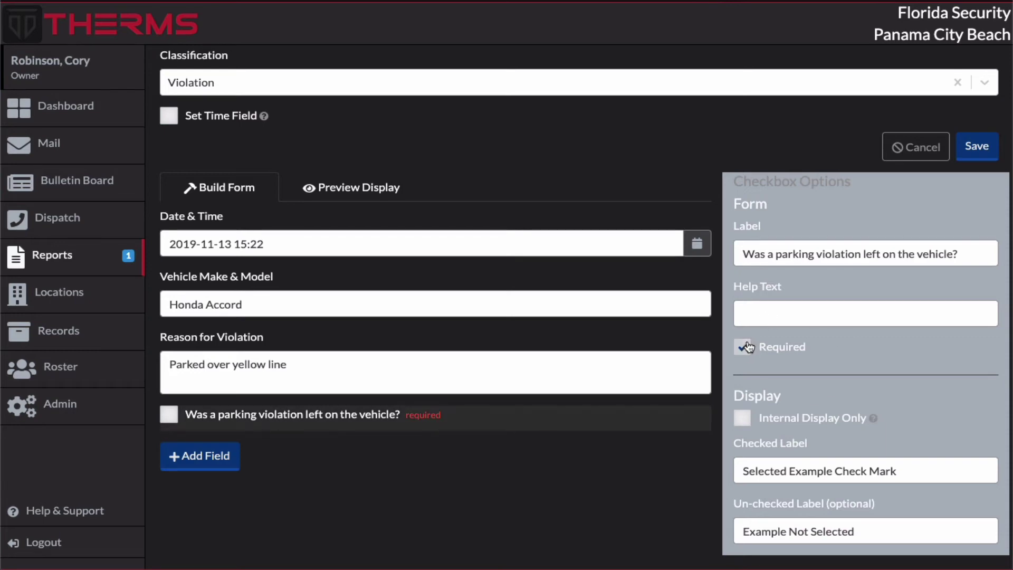
click(748, 348)
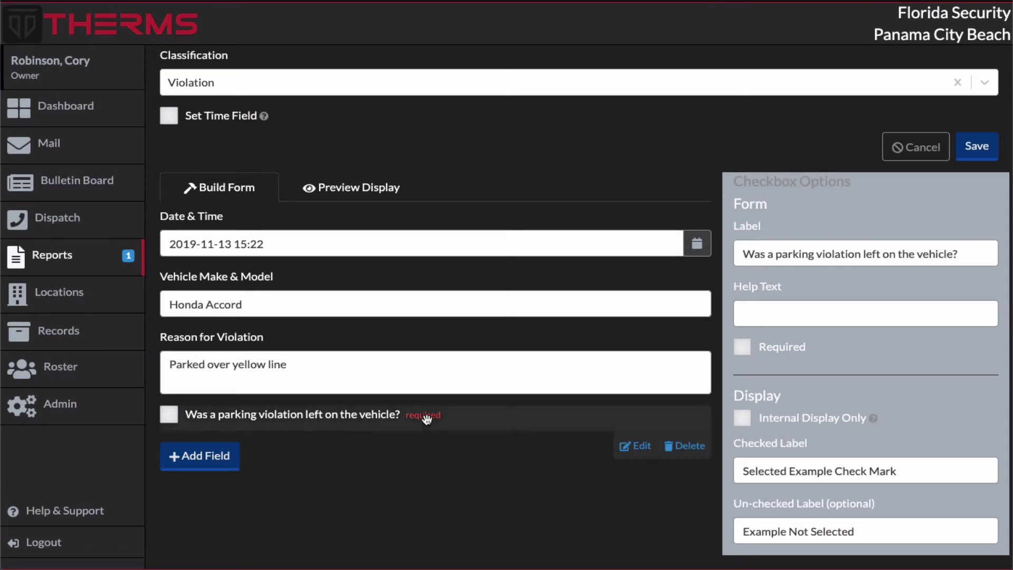
- Preview the form's display, return to building the form and tick the parking violation checkbox
click(336, 194)
click(257, 193)
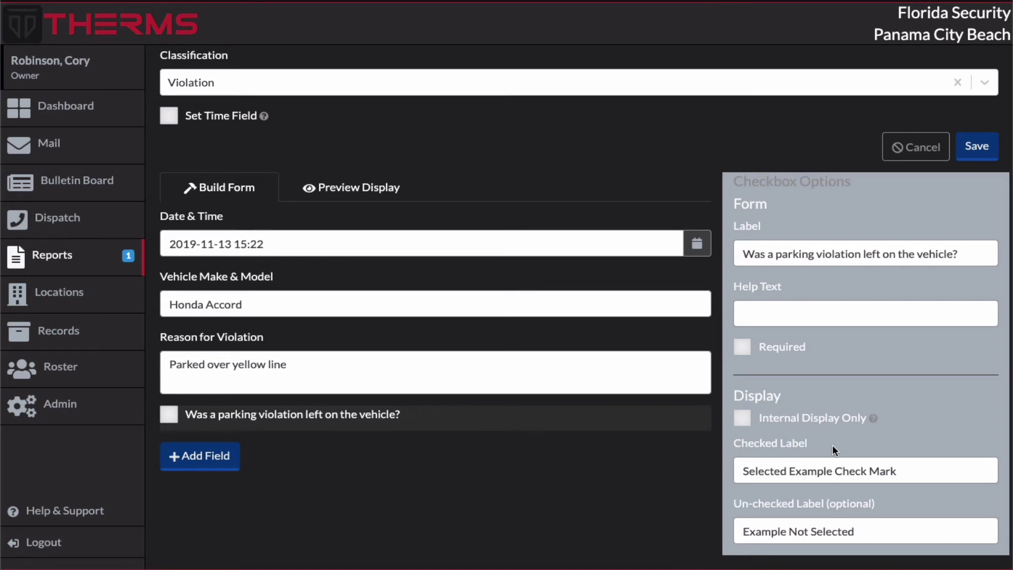
click(170, 415)
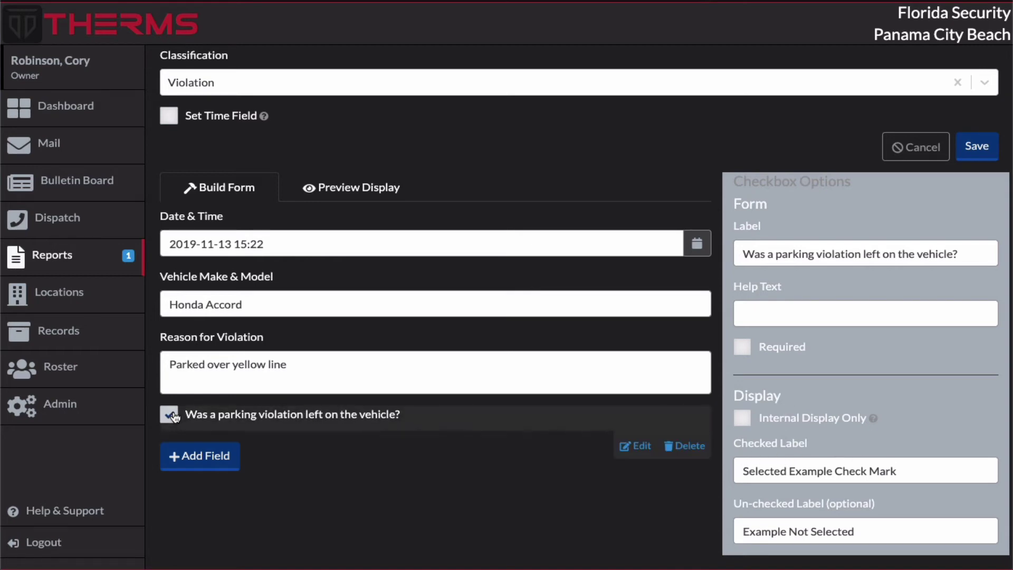
- Set the checkbox field's checked label to "A parking violation was left on the vehicle"
drag(898, 471, 746, 473)
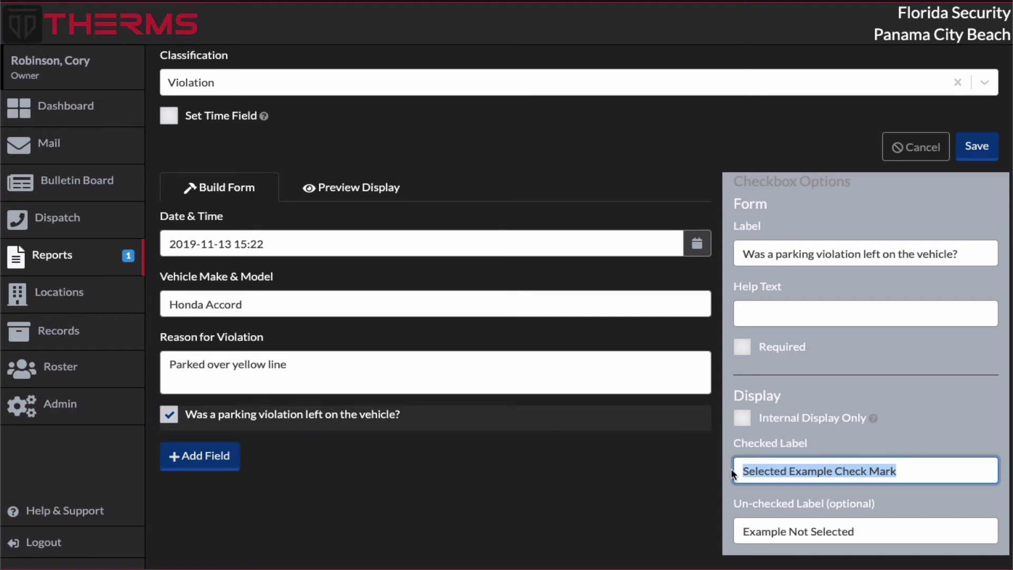
mouse_move(186, 423)
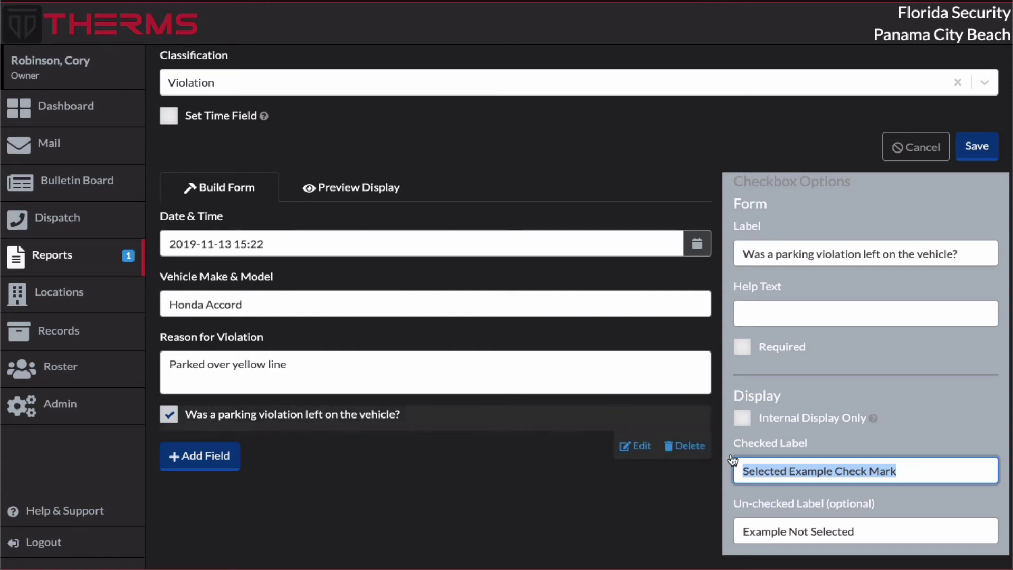
click(913, 471)
drag(913, 471, 737, 470)
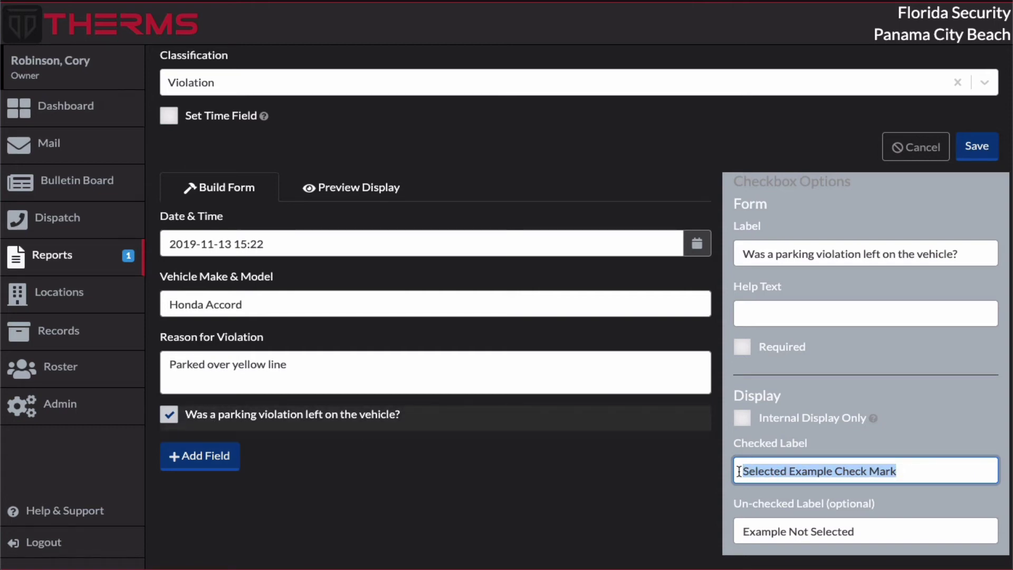
text(A parking v)
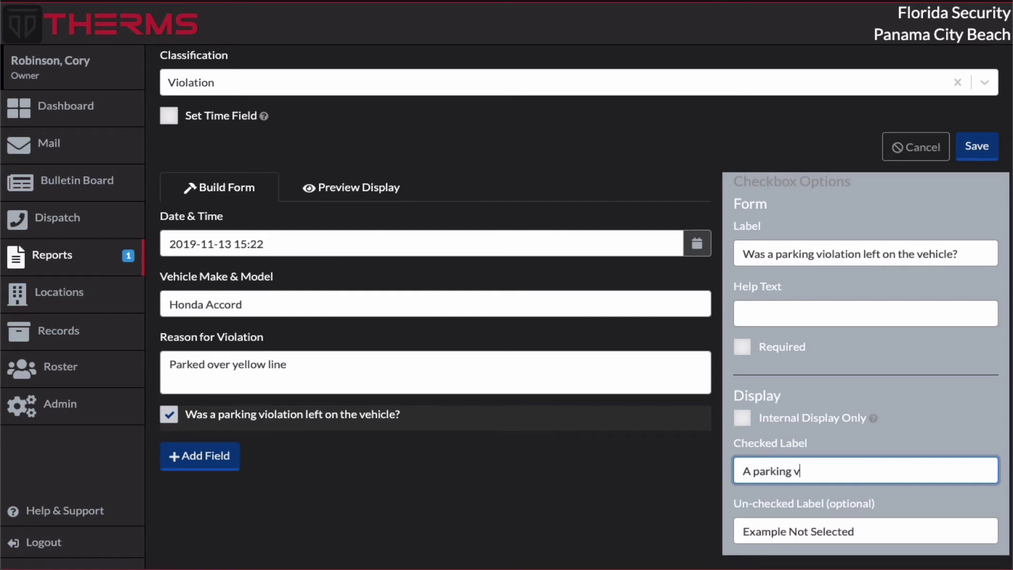
text(iolation was left on the vehic)
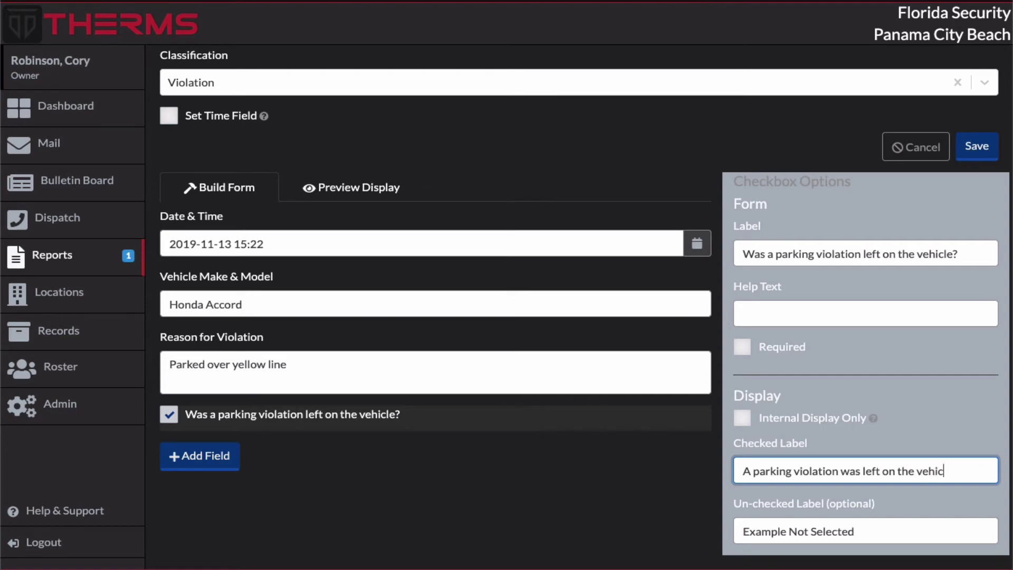
text(le)
- Set the checkbox field's un-checked label to "No parking violation left on vehicle" and preview the form's display
drag(877, 529, 720, 534)
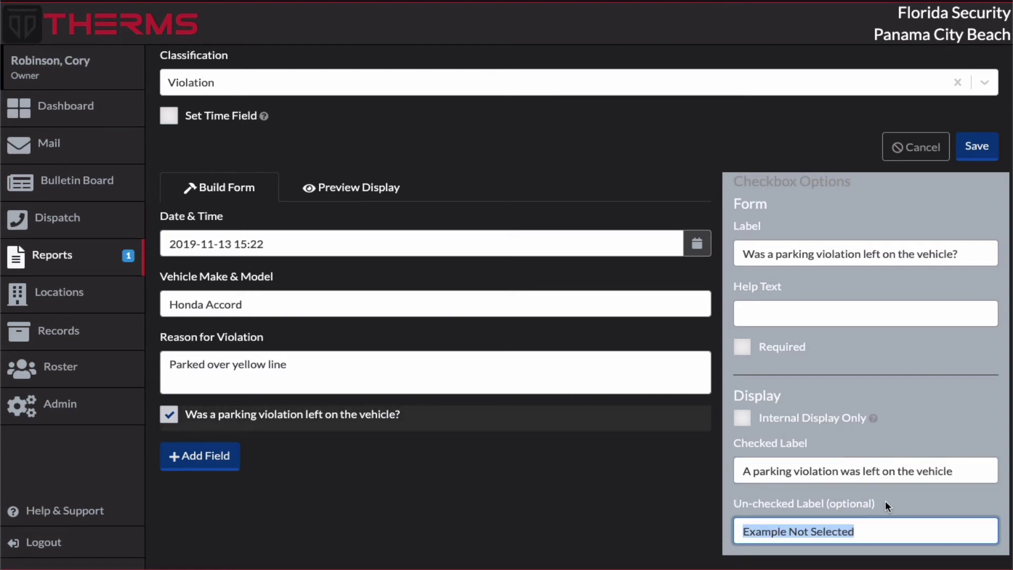
key(BackSpace)
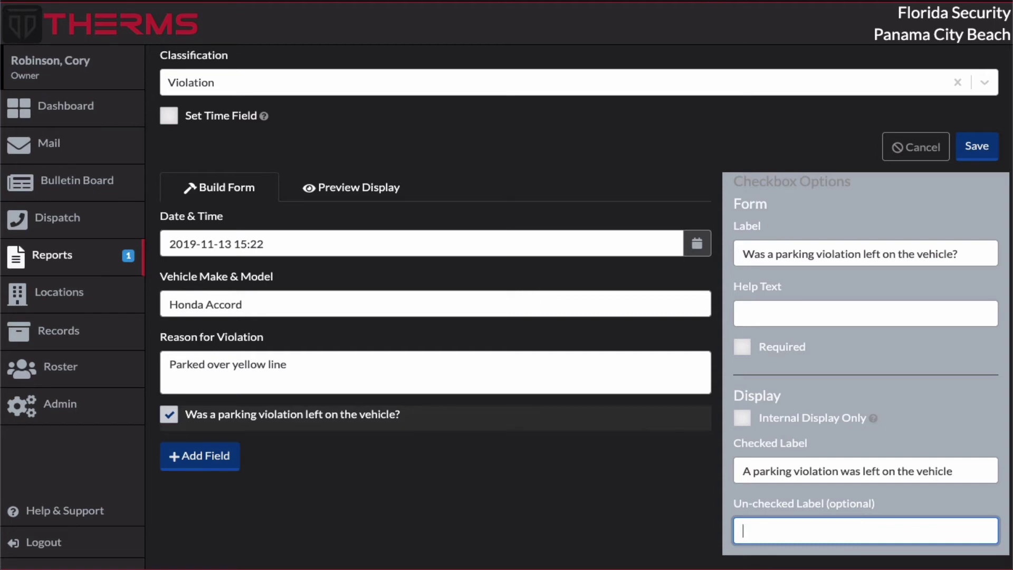
text(No parking viol)
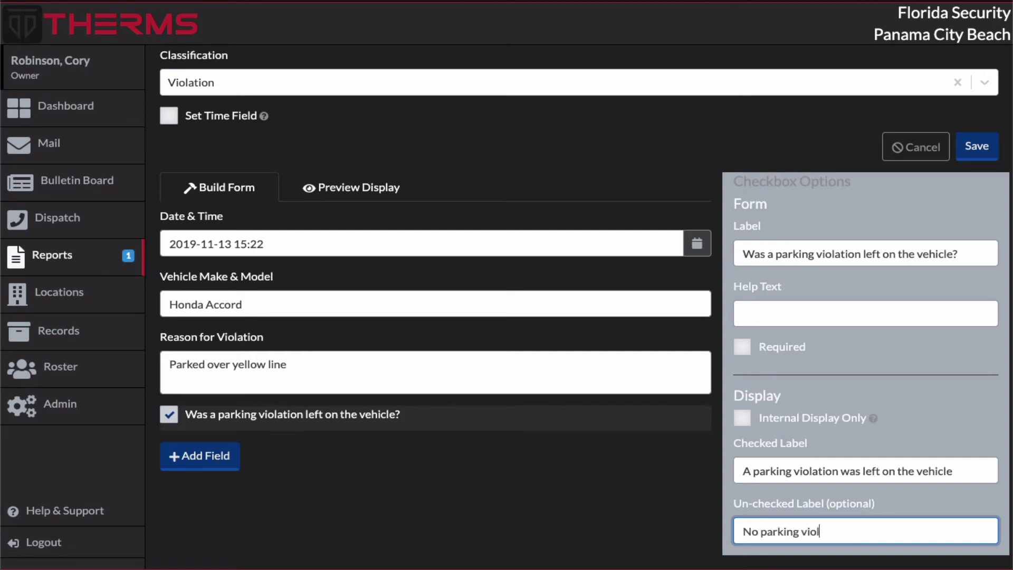
text(ation left on vehicle)
key(ctrl+a)
key(BackSpace)
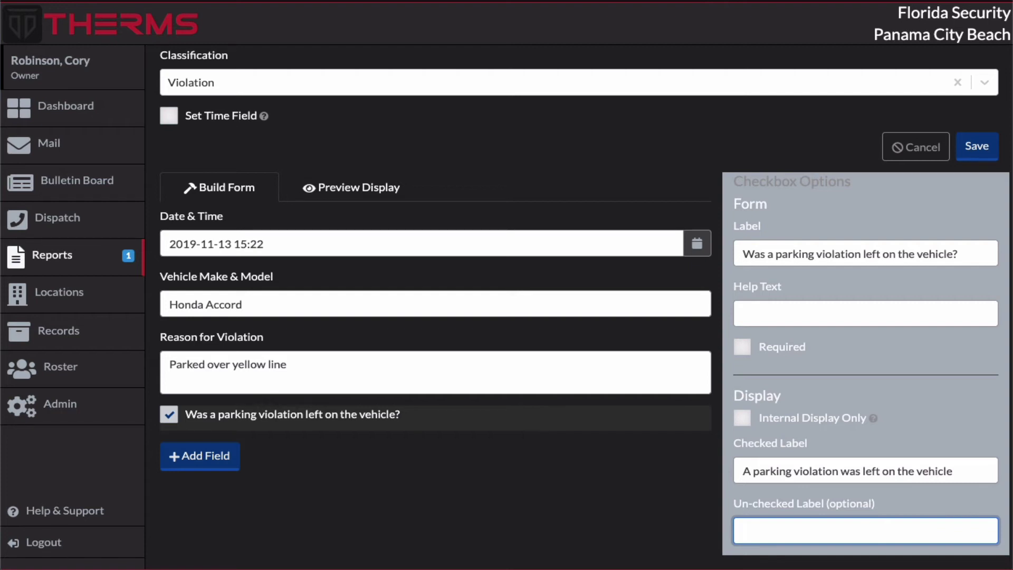
key(ctrl+z)
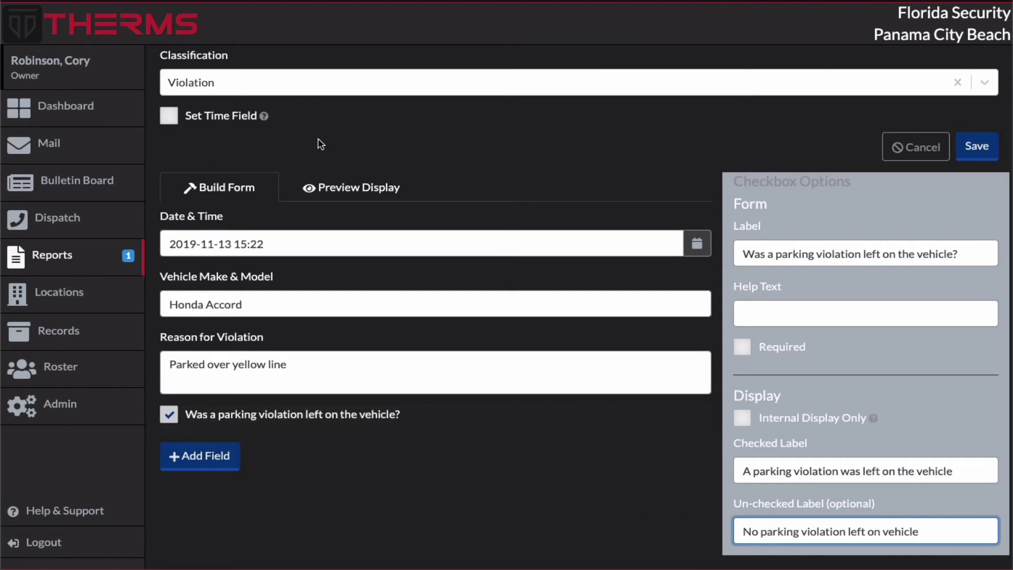
click(362, 189)
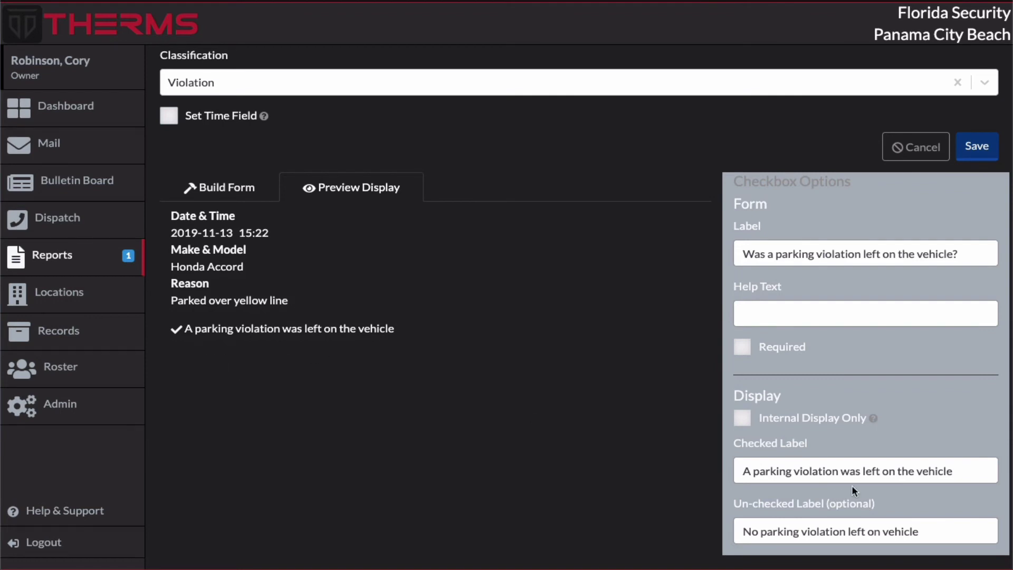
- Clear the checkbox field's optional un-checked label
drag(921, 531, 740, 531)
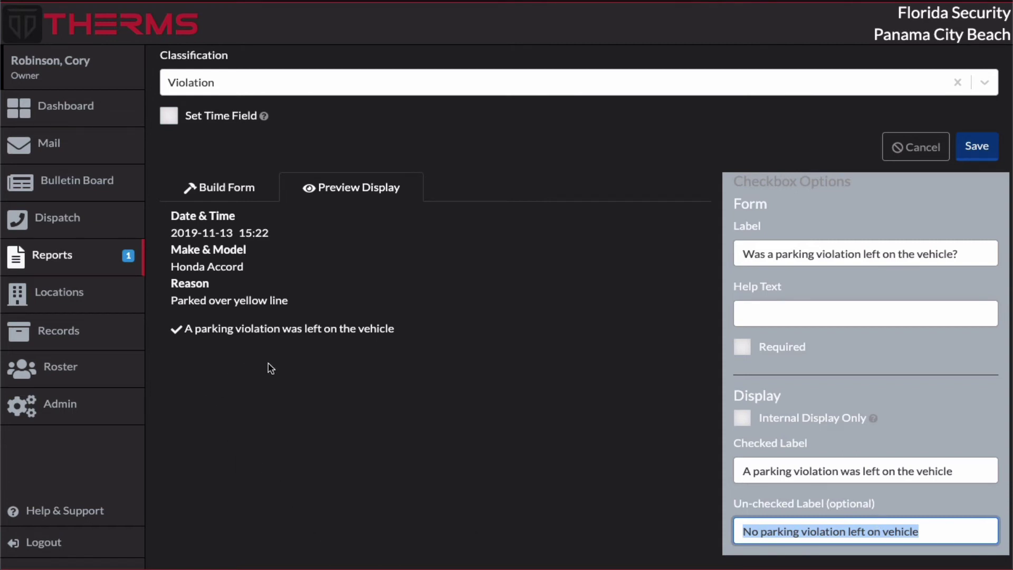
click(926, 536)
drag(917, 532, 741, 534)
key(BackSpace)
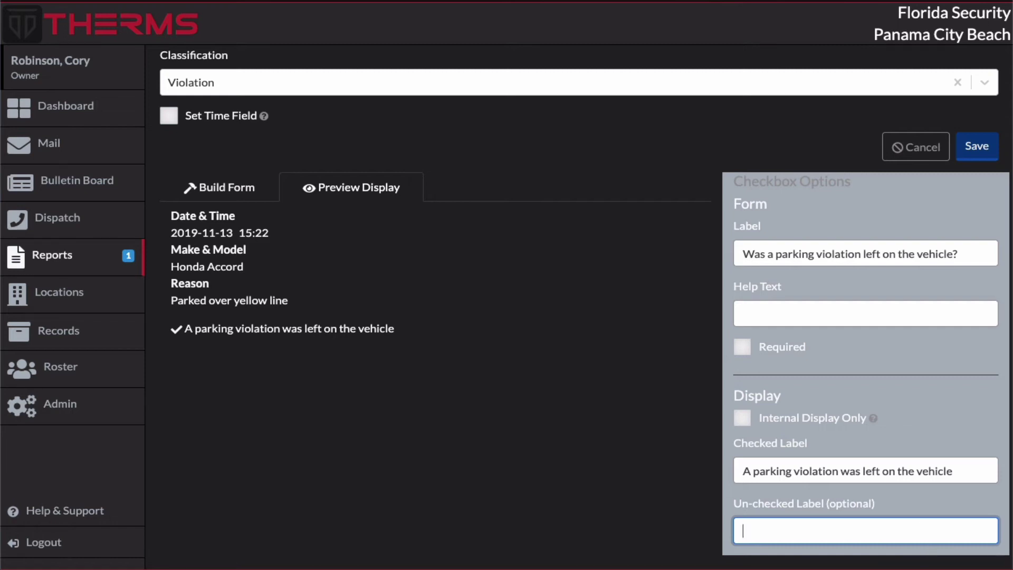
- Untick the parking violation checkbox in the form and preview how the display handles it without an un-checked label
click(203, 190)
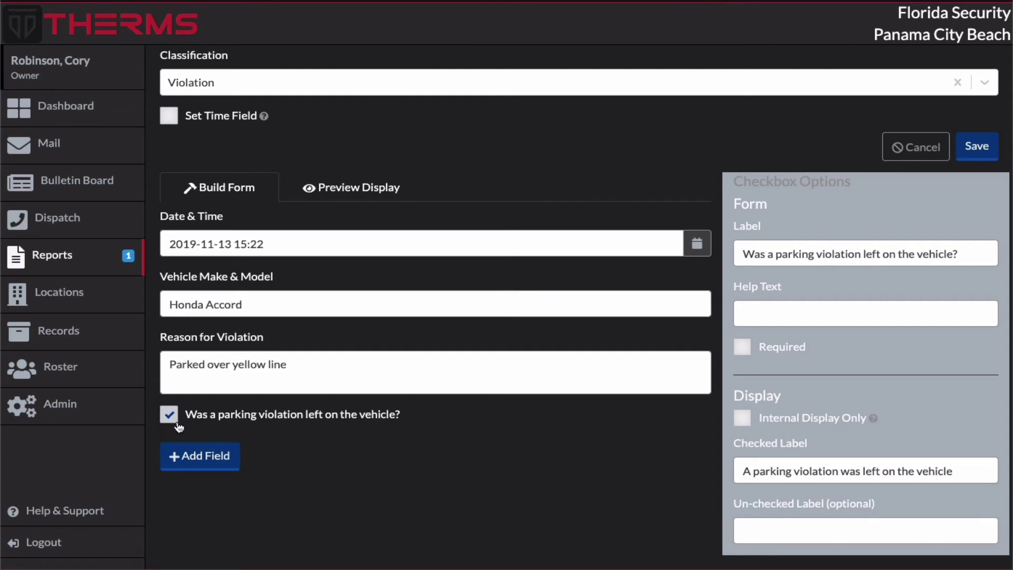
click(169, 415)
click(300, 190)
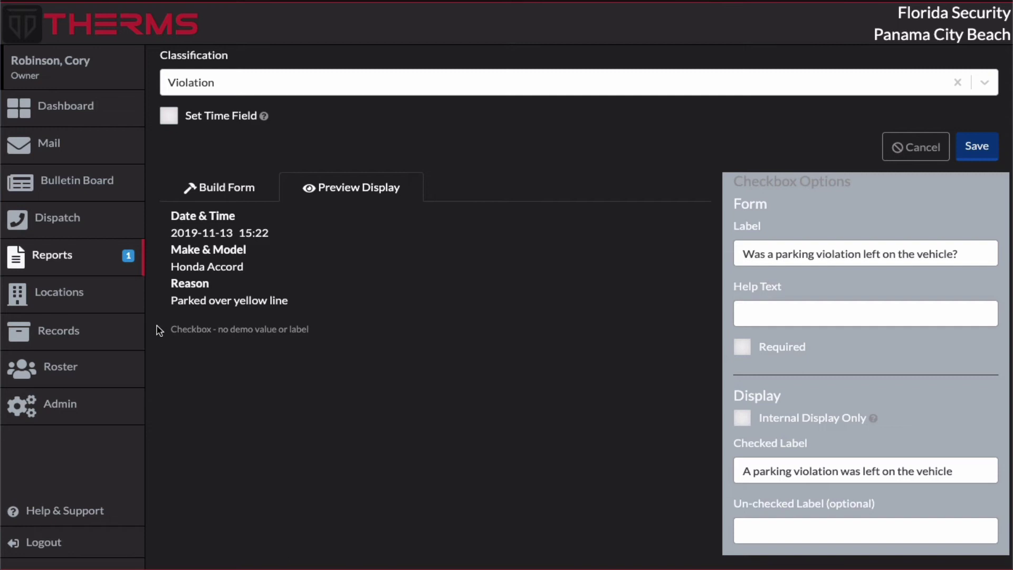
click(887, 525)
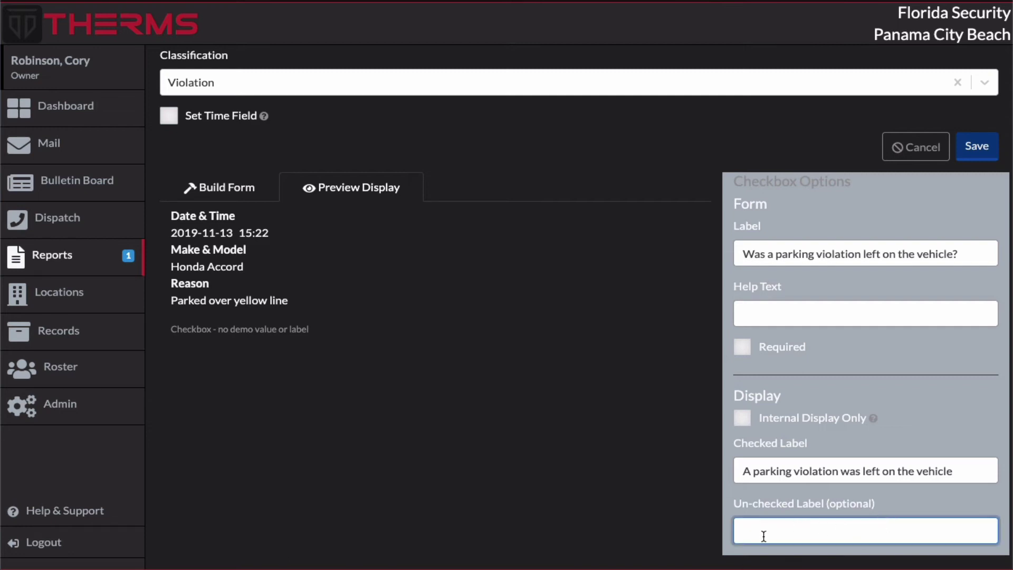
click(338, 426)
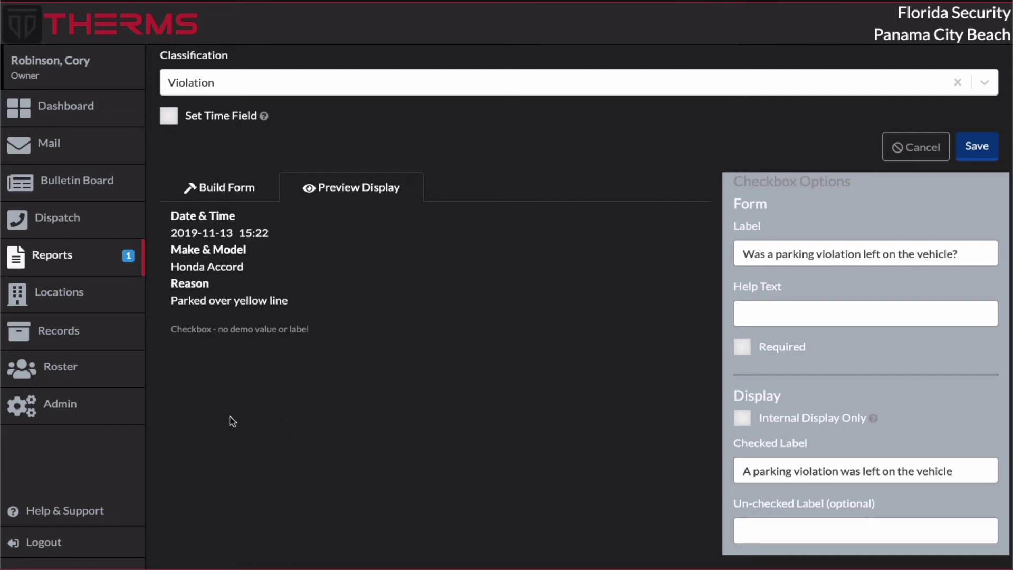
- Return to building the form and move the parking violation checkbox directly below the Date & Time field
click(209, 191)
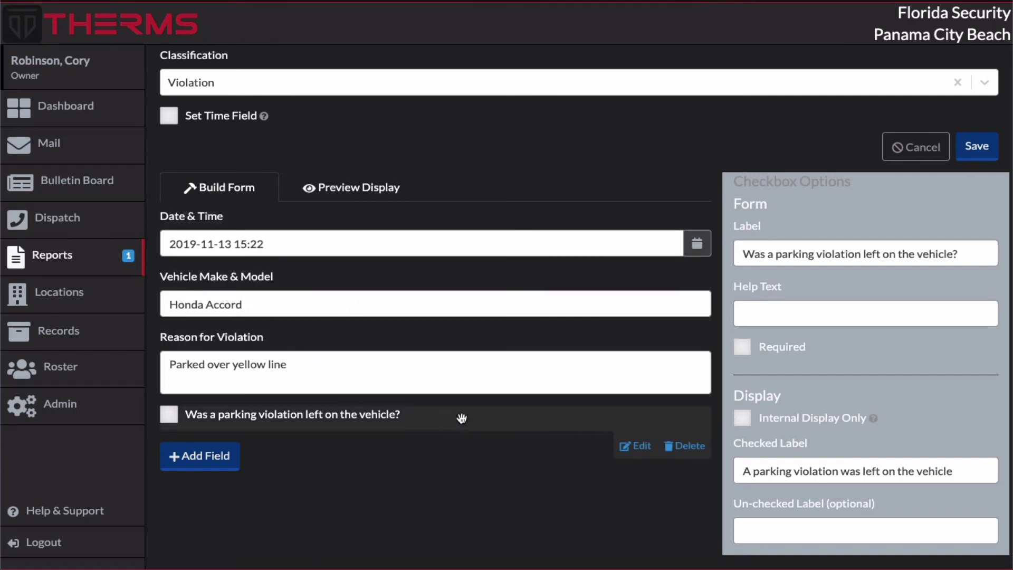
drag(448, 418, 452, 343)
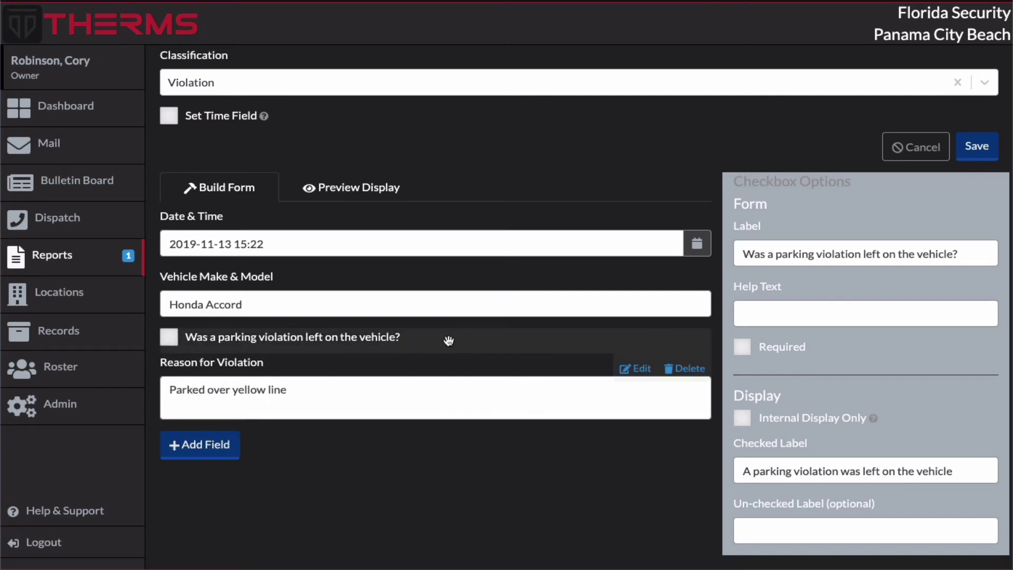
drag(461, 340, 466, 283)
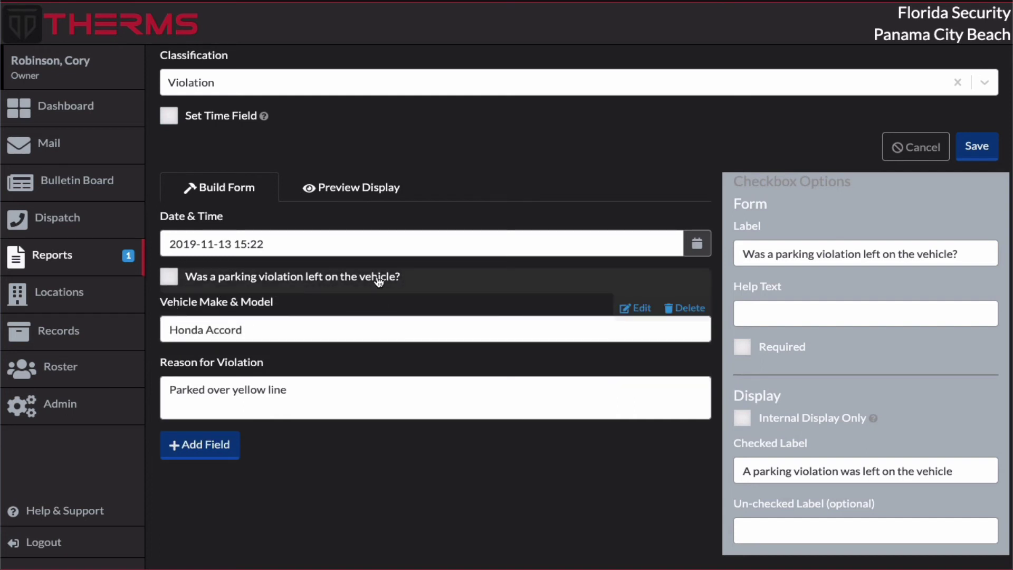
- In the display preview, place Date & Time and Make & Model side by side in one row, each at 1/2 width
click(407, 191)
mouse_move(400, 231)
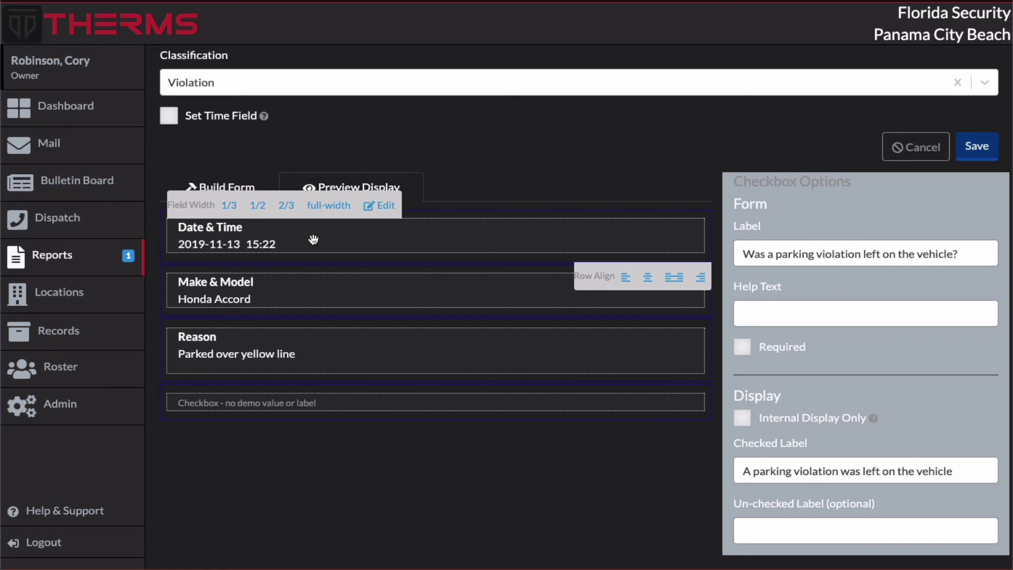
click(261, 211)
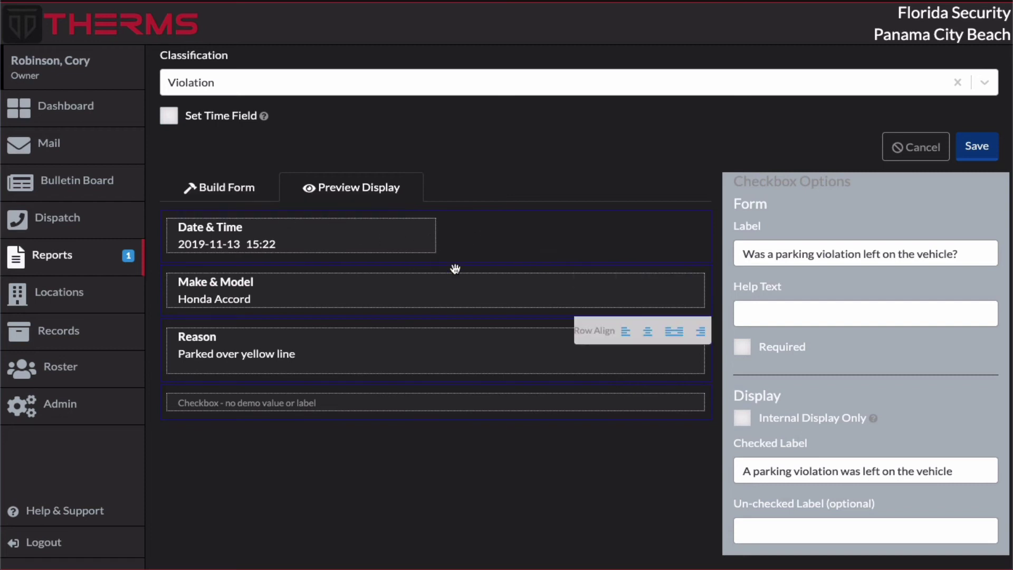
drag(443, 292, 489, 240)
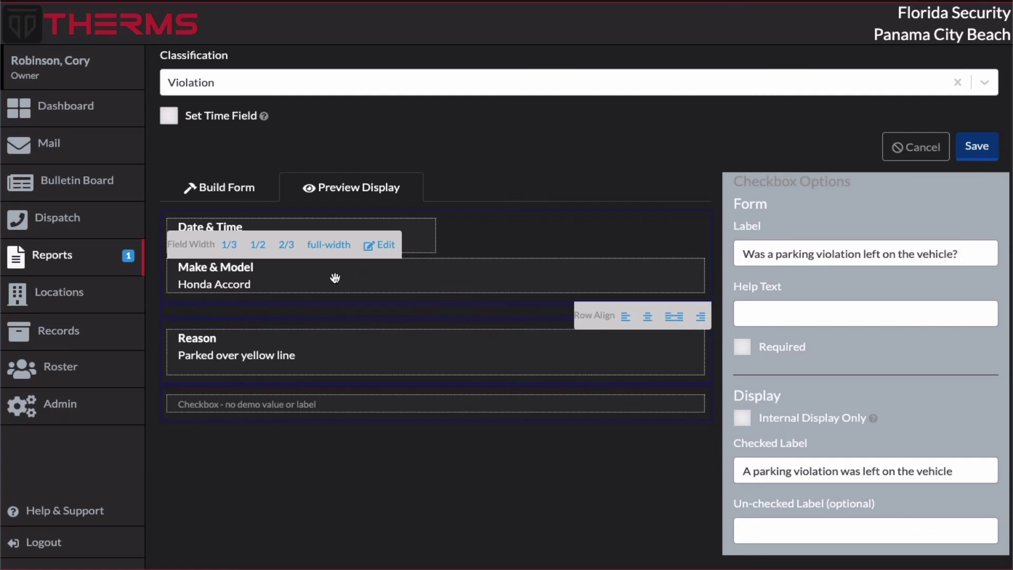
click(258, 245)
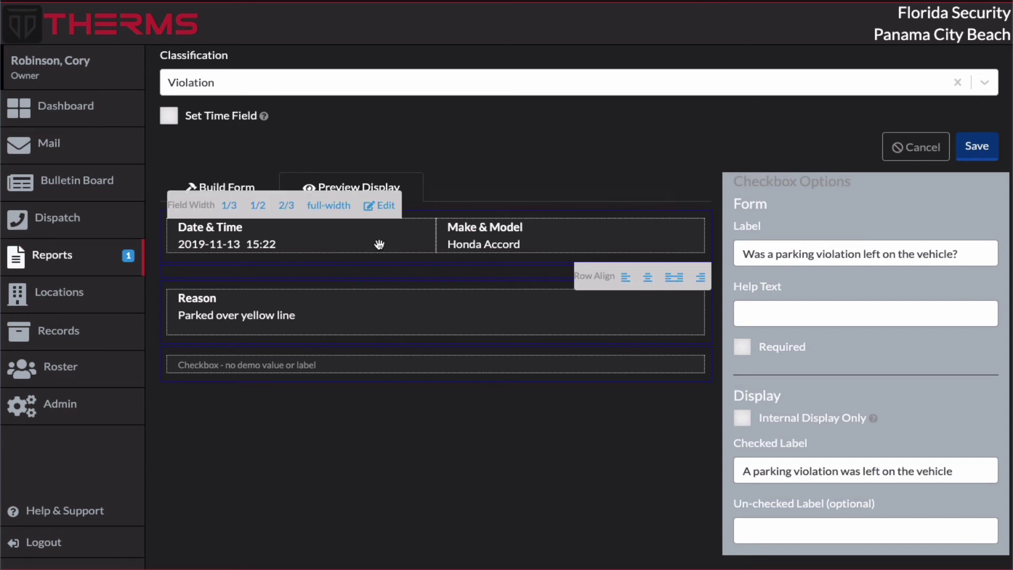
- Move Make & Model back to its own row and set both it and Date & Time to full width
drag(538, 236, 426, 276)
click(331, 259)
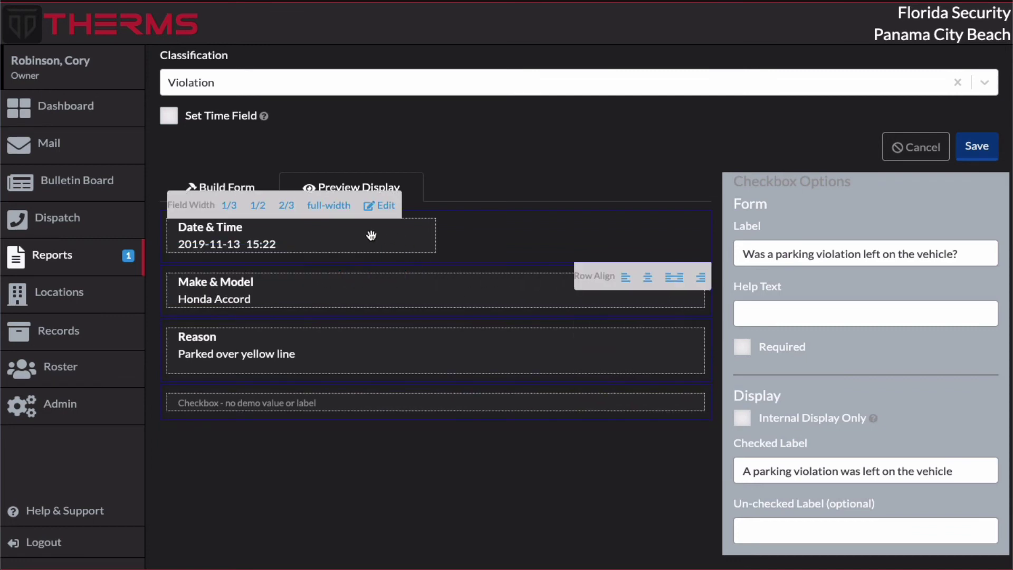
click(331, 208)
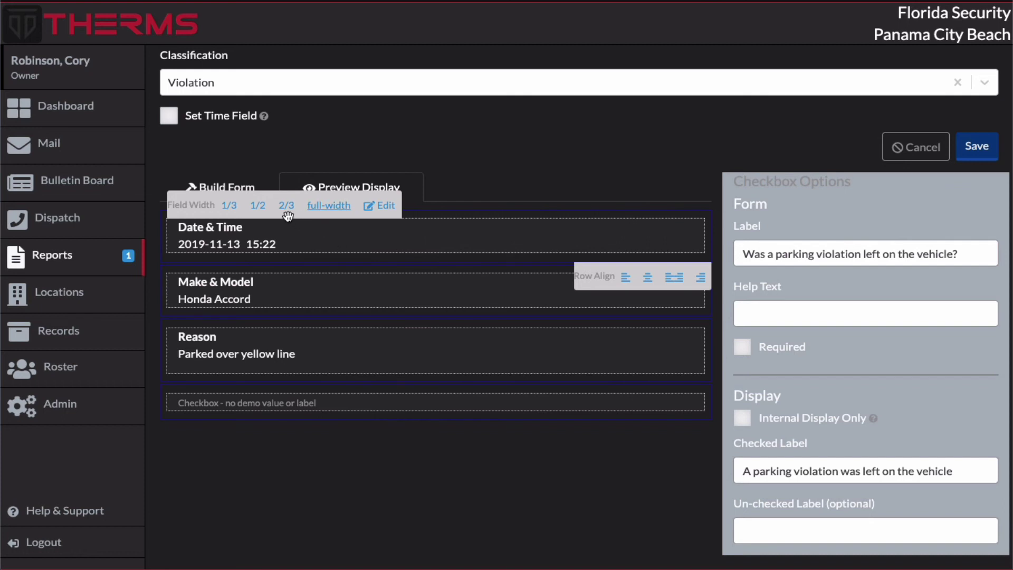
- Set Date & Time to 1/3 width and place Make & Model beside it in the same row at 2/3 width
click(229, 206)
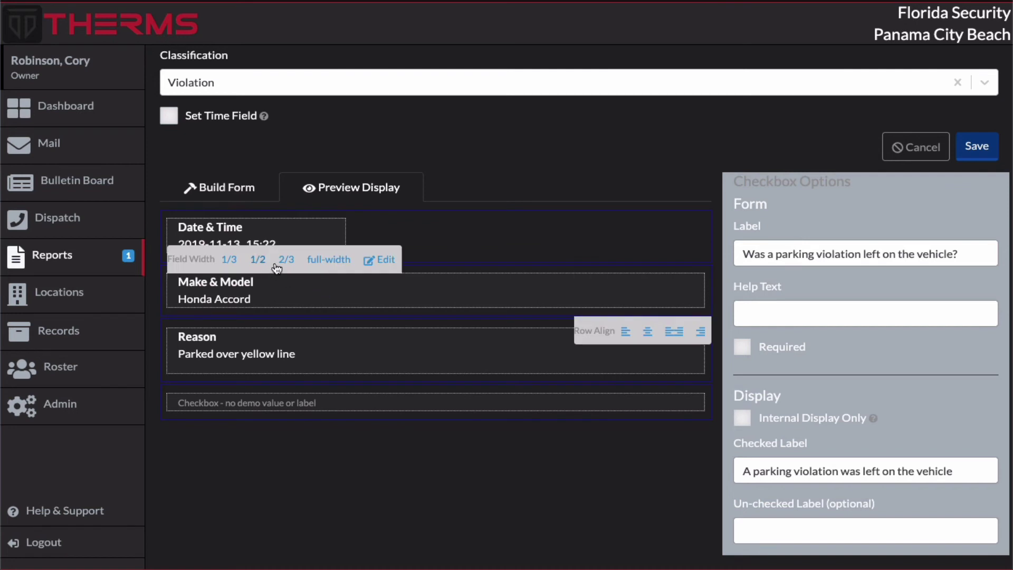
drag(320, 290, 485, 244)
drag(369, 235, 534, 248)
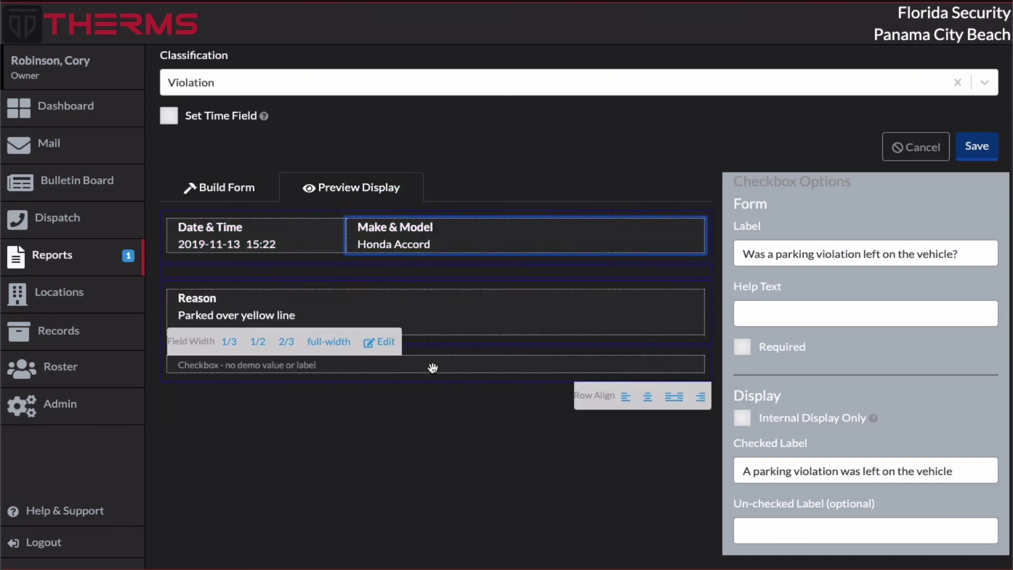
- Move the checkbox entry above Reason in the display layout and return to building the form
drag(434, 367, 430, 276)
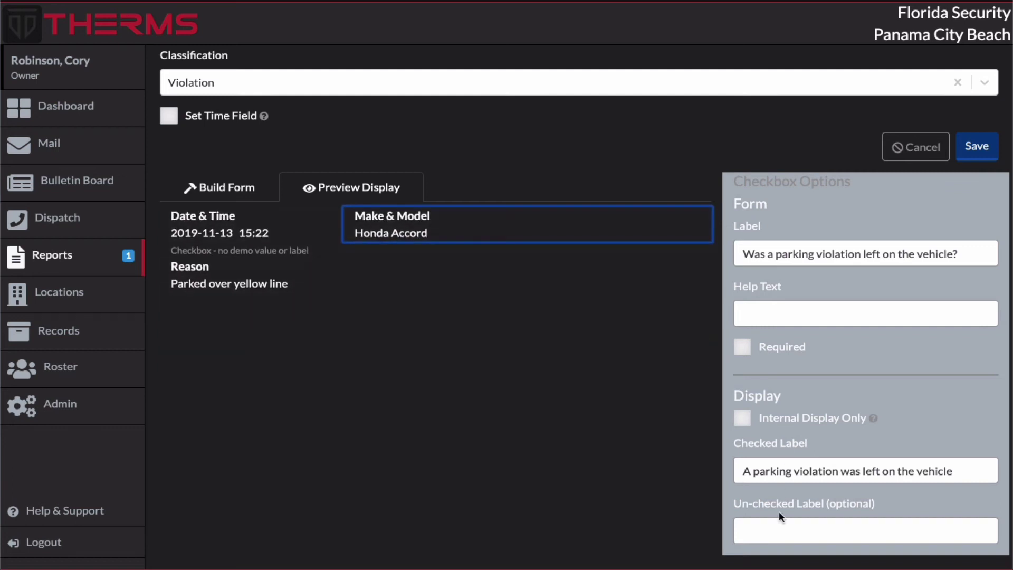
click(764, 534)
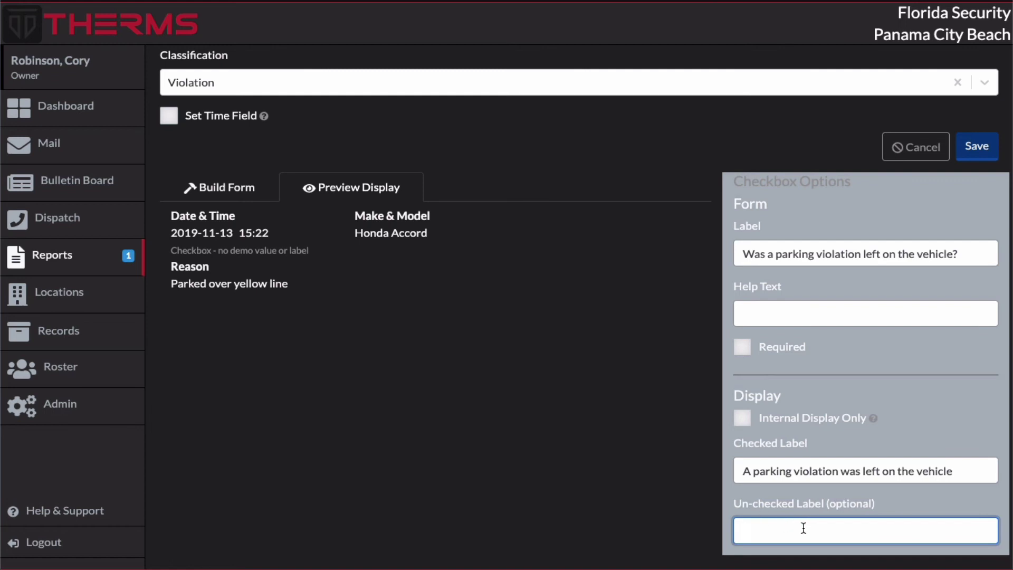
click(217, 184)
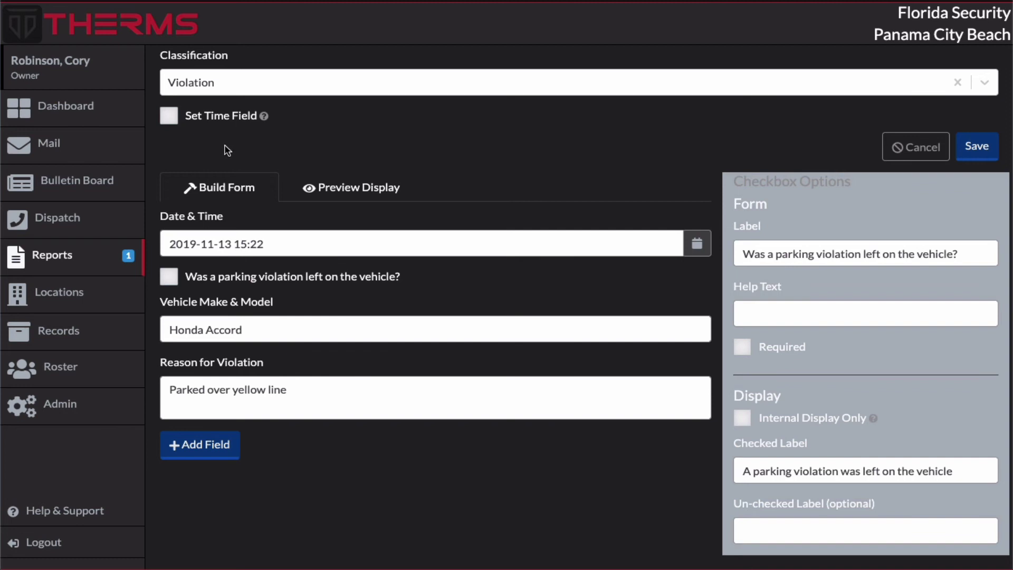
- Enable the Set Time Field option and choose Date & Time as the start time field
mouse_move(261, 220)
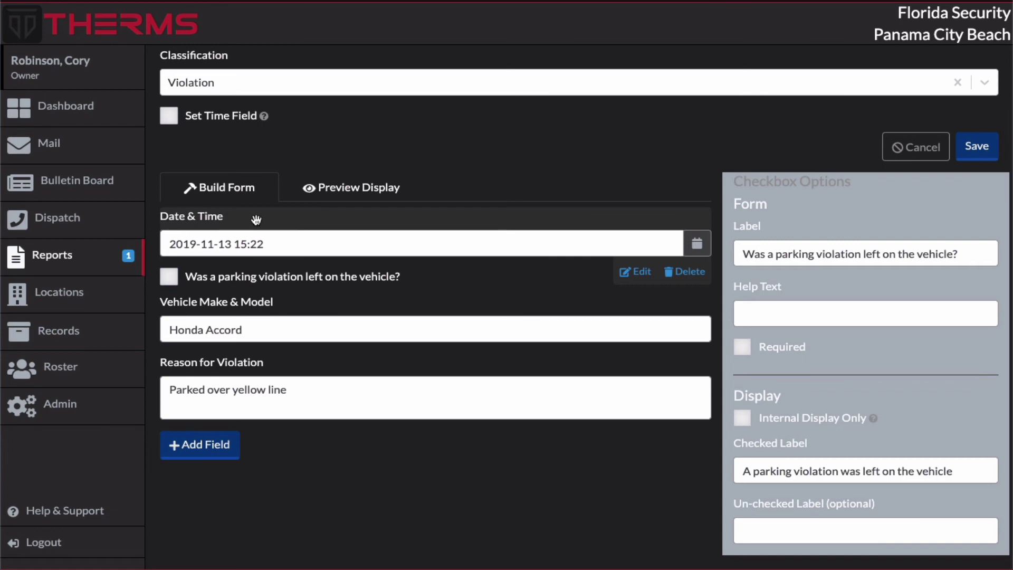
click(170, 116)
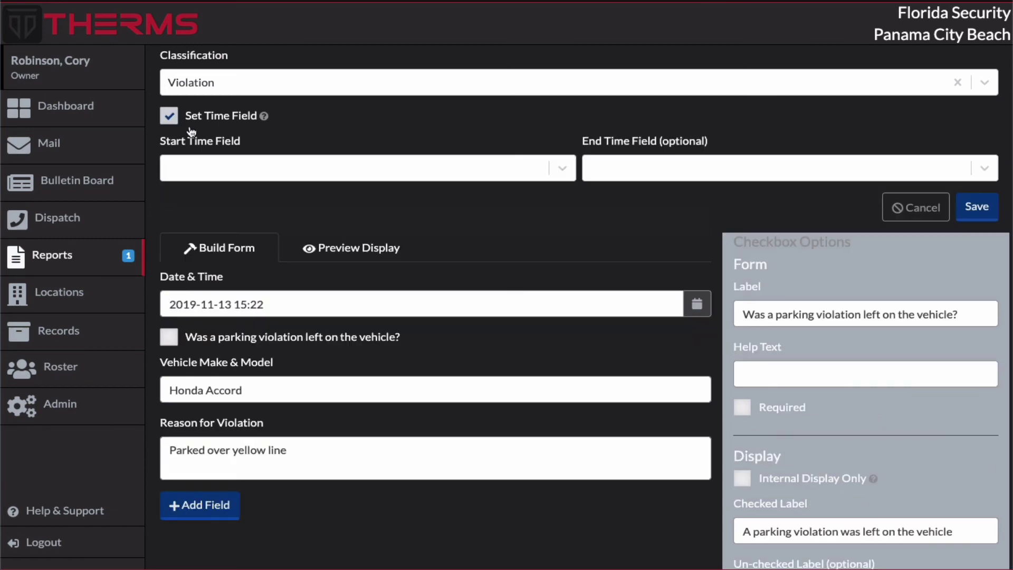
click(243, 174)
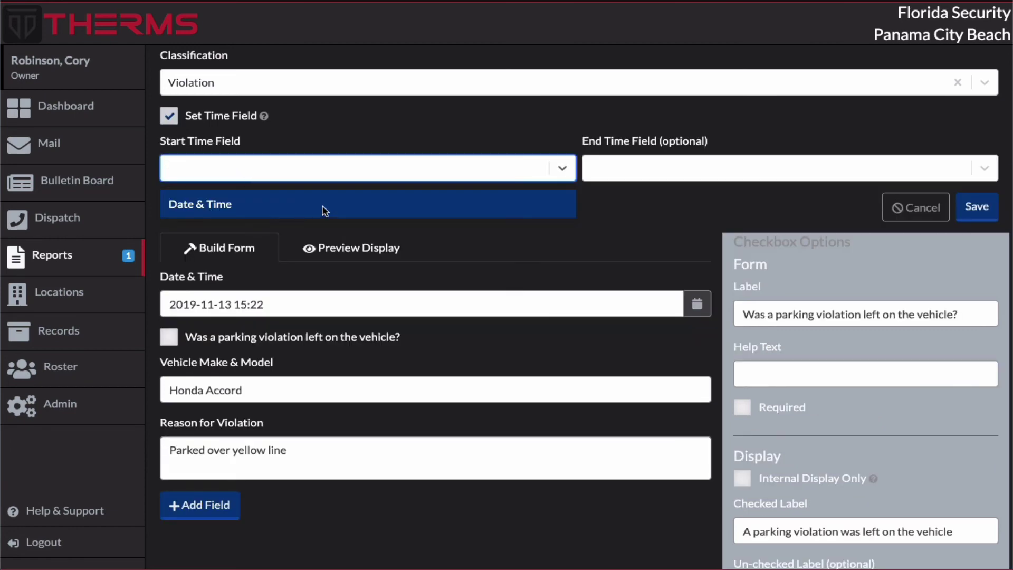
click(284, 209)
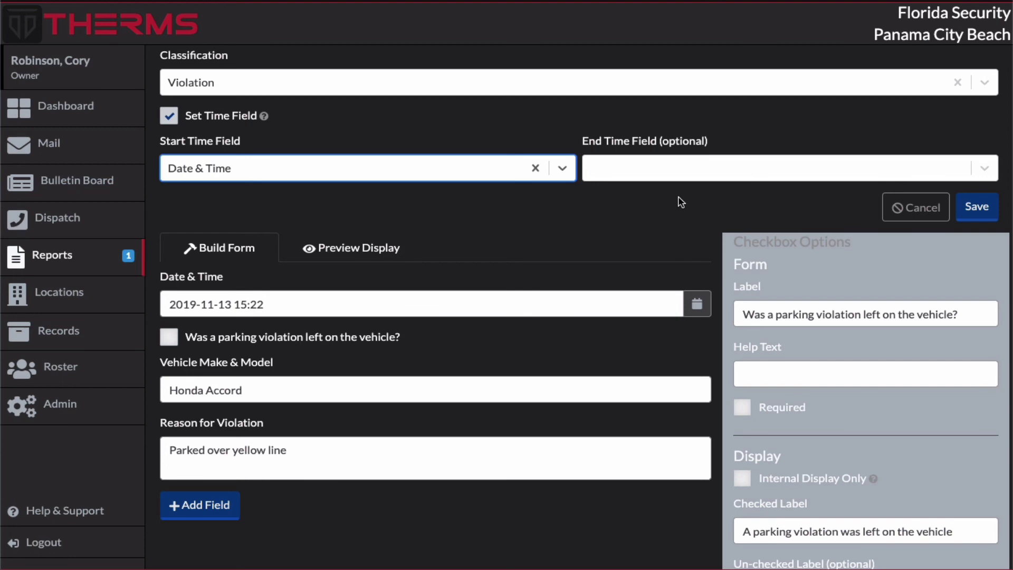
- Save the Parking Violation form and look it up in the list of report entries
mouse_move(188, 283)
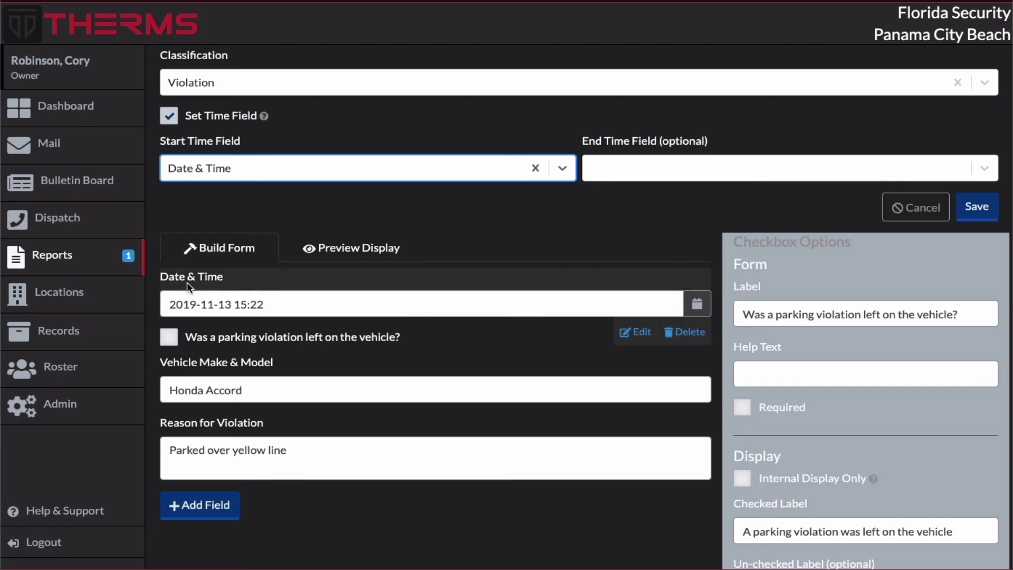
mouse_move(191, 335)
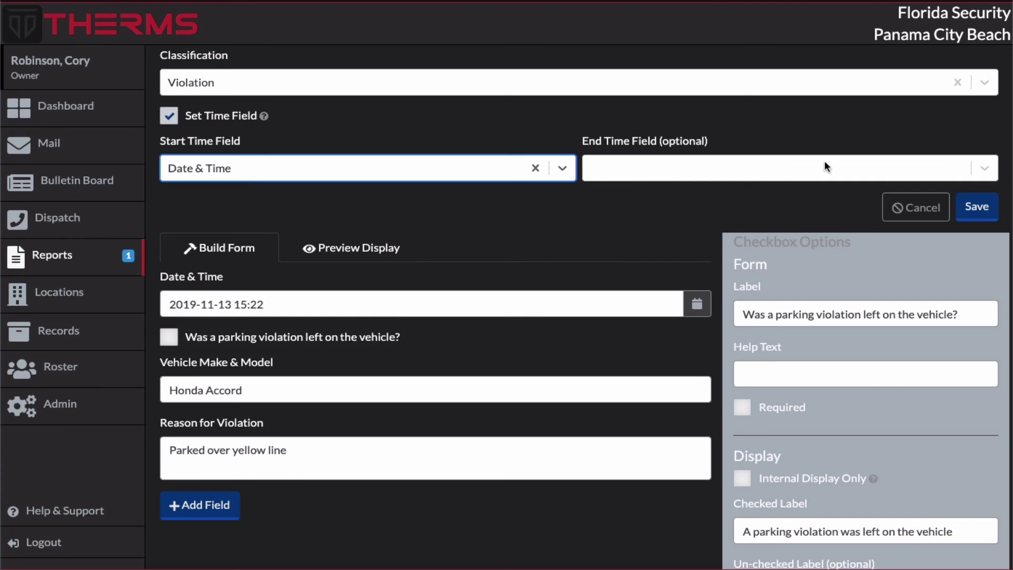
click(977, 207)
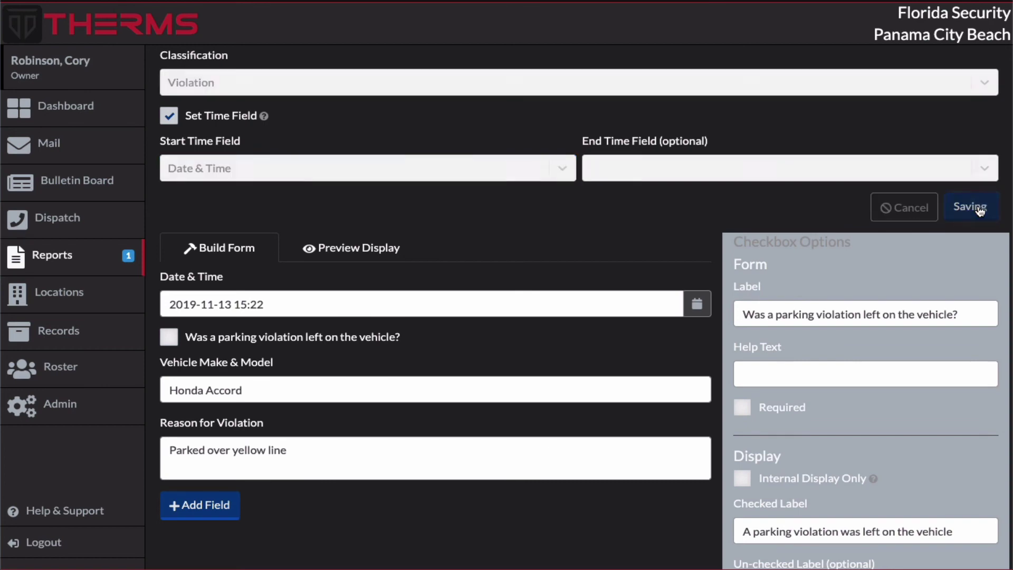
scroll(577, 156, down, 3)
scroll(577, 156, down, 2)
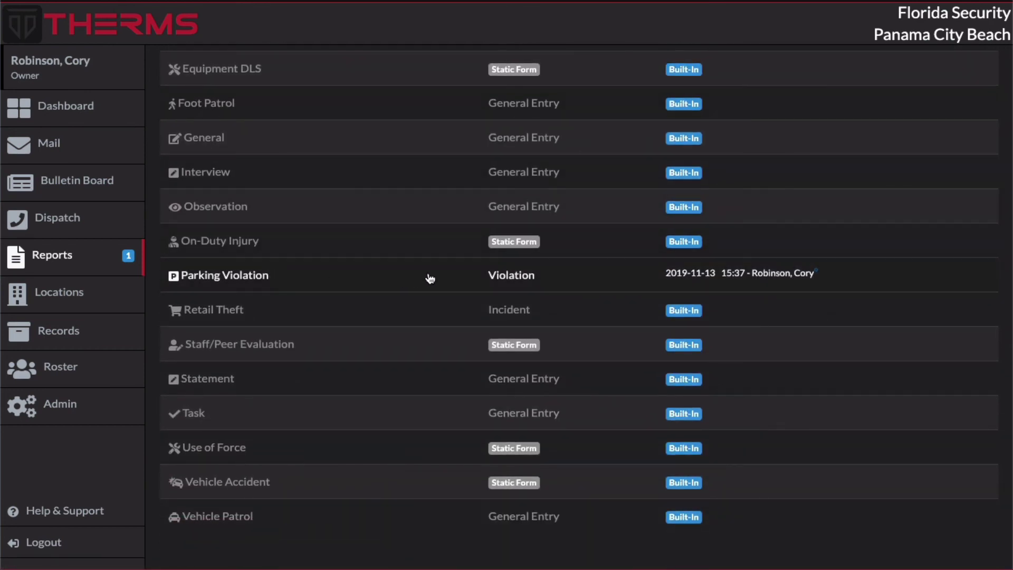
scroll(422, 277, up, 5)
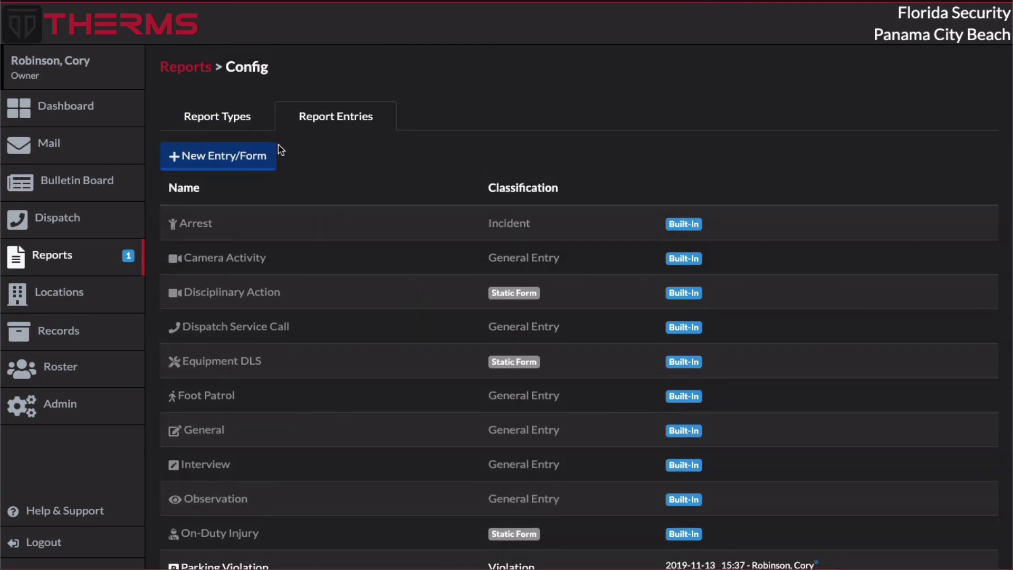
- Create a new Location report for Acme Business Complex
click(192, 70)
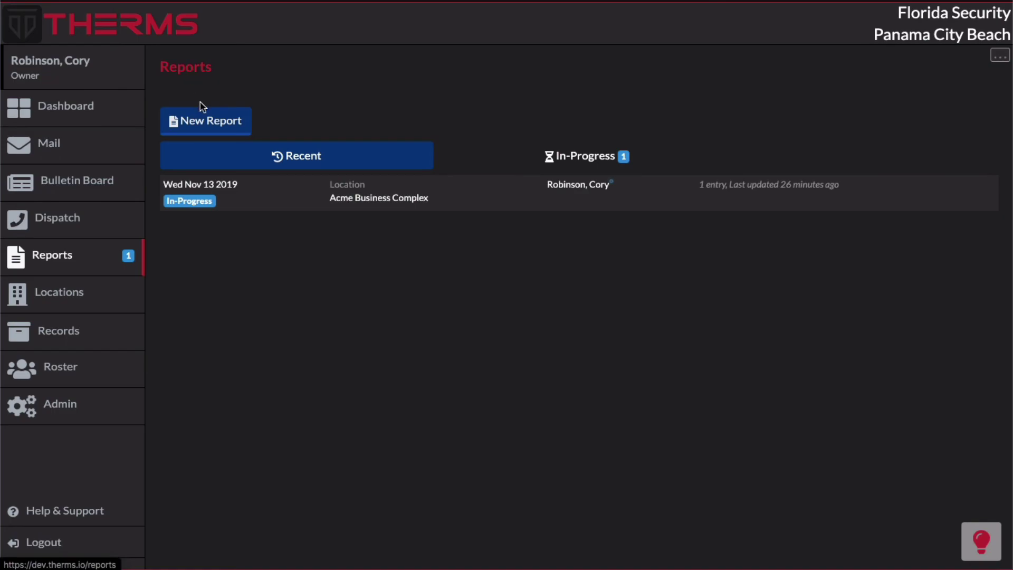
click(212, 124)
click(500, 305)
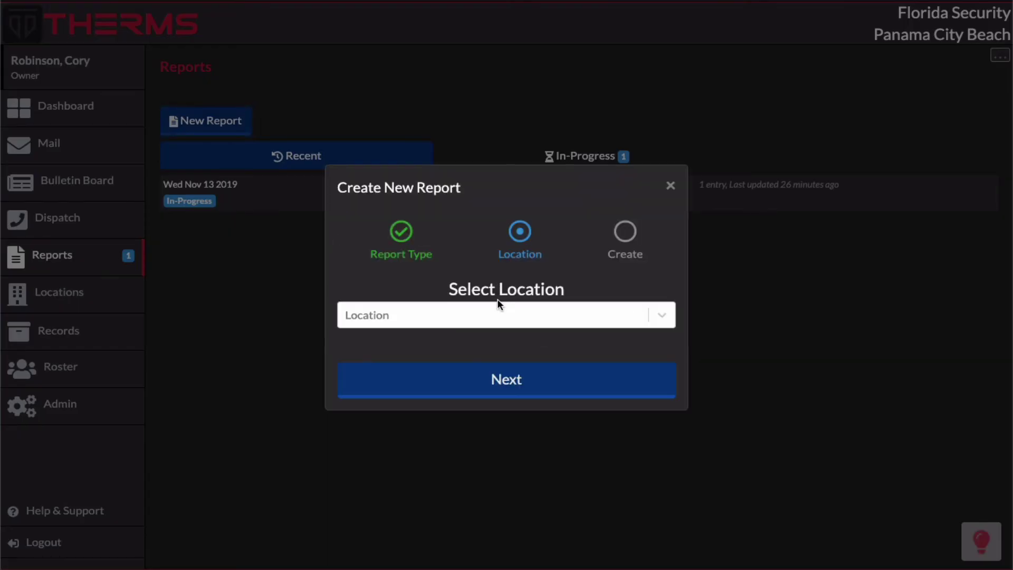
click(498, 318)
click(501, 350)
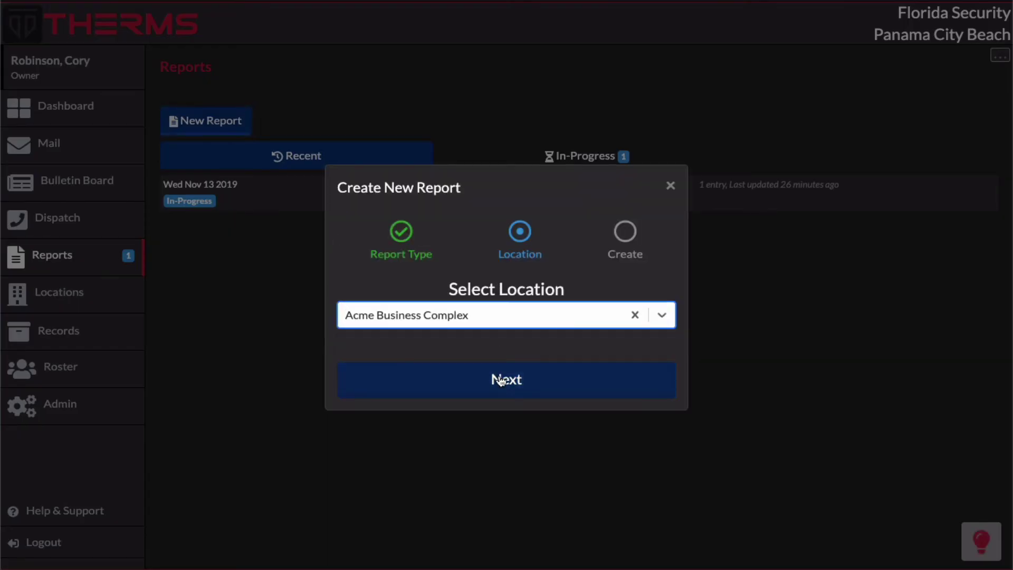
click(502, 379)
click(506, 382)
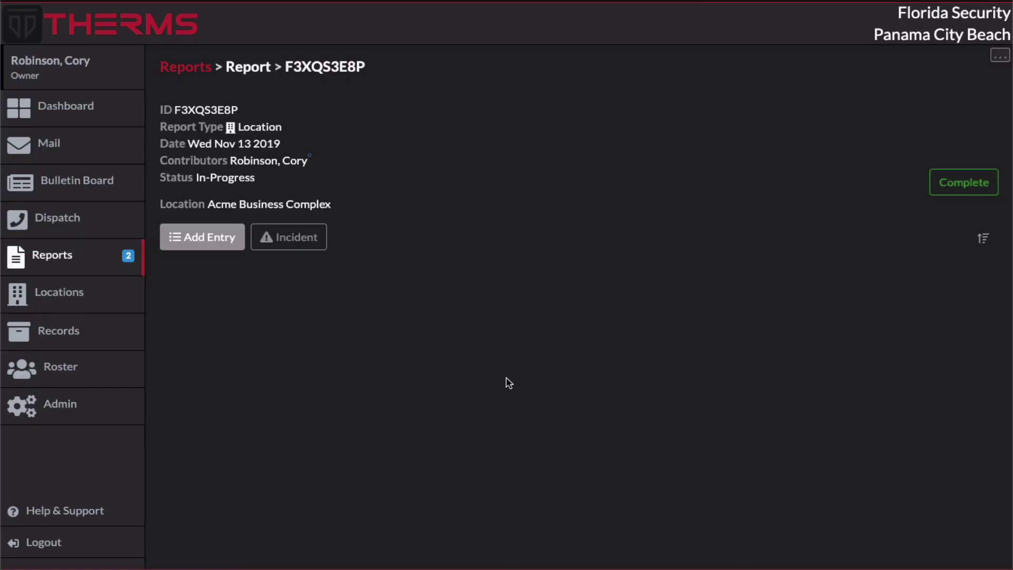
- Check which entry types the new report offers for general entries and incidents, and review its report type
click(206, 253)
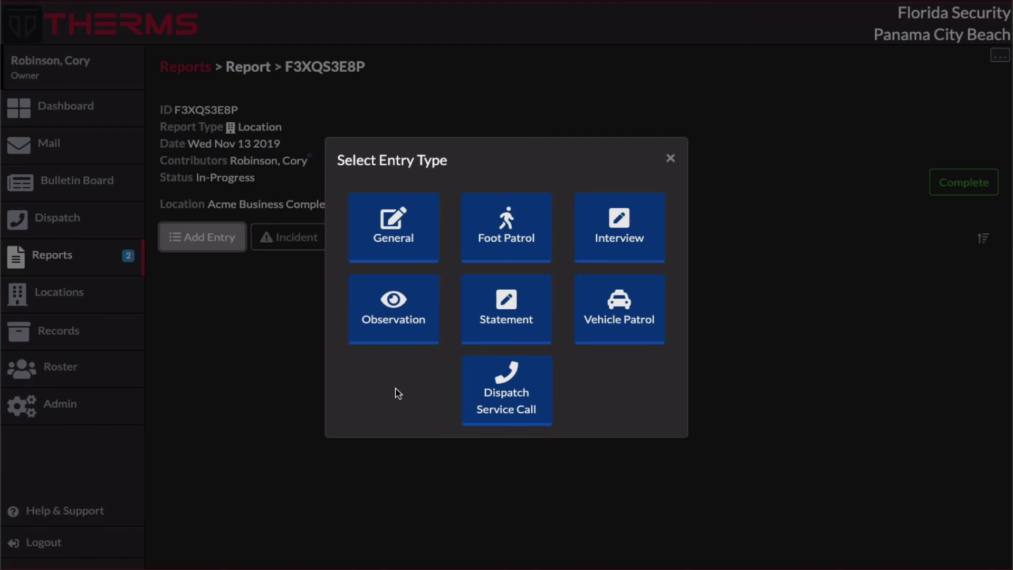
click(670, 159)
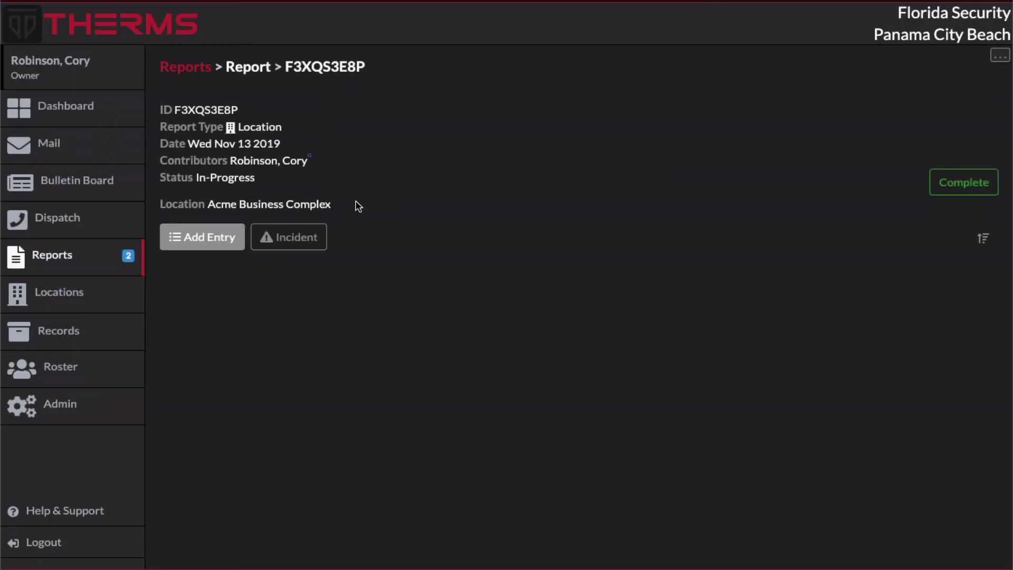
click(291, 249)
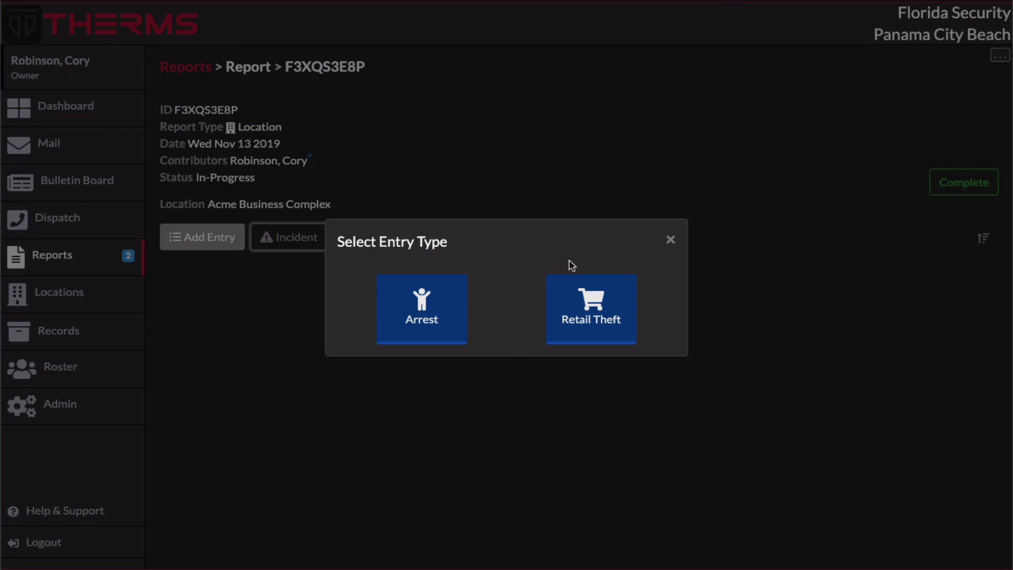
click(670, 240)
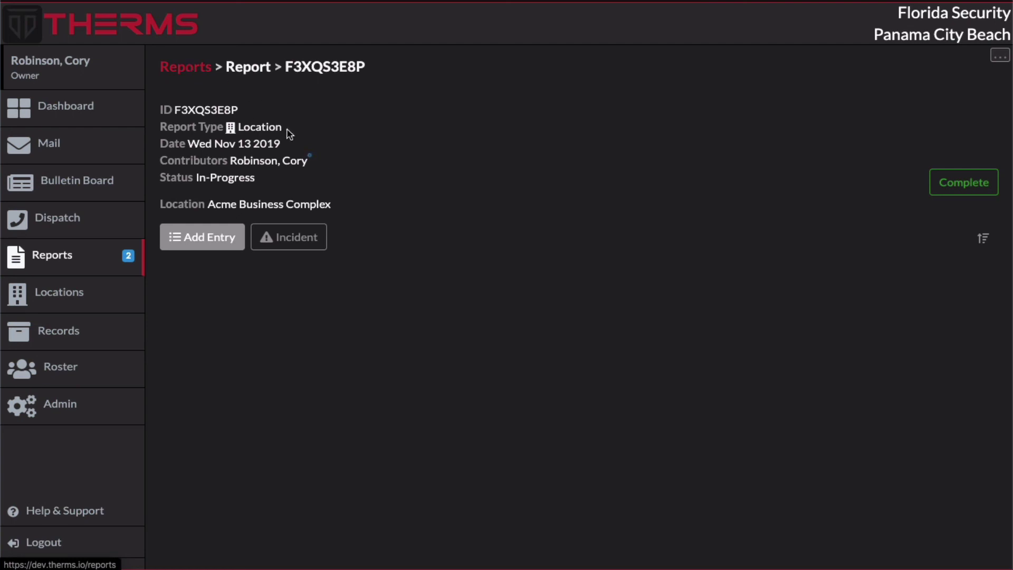
drag(289, 132, 233, 130)
- Return to the reports configuration and open the Location report type for editing
click(207, 71)
click(1000, 55)
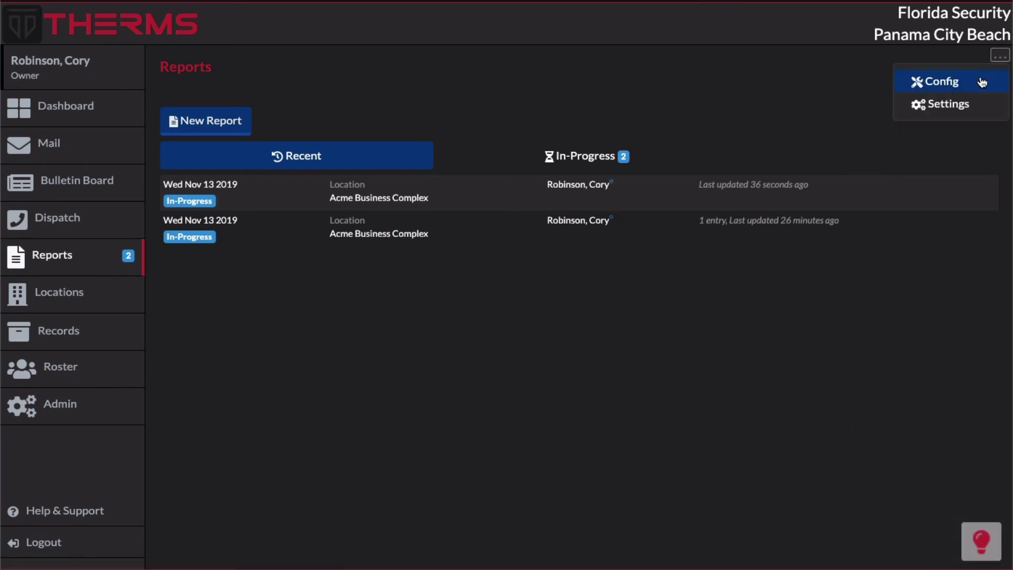
click(976, 81)
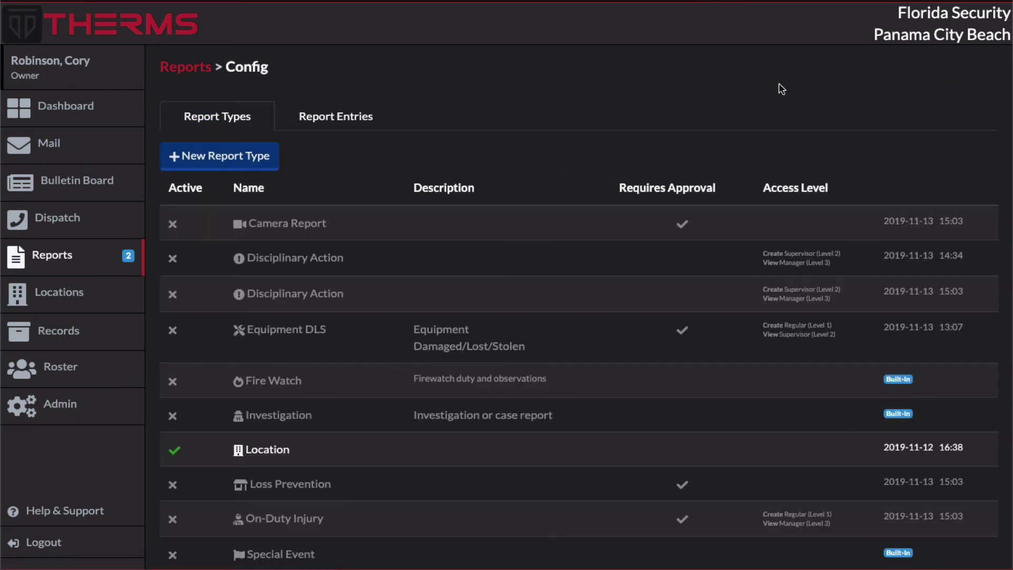
click(343, 450)
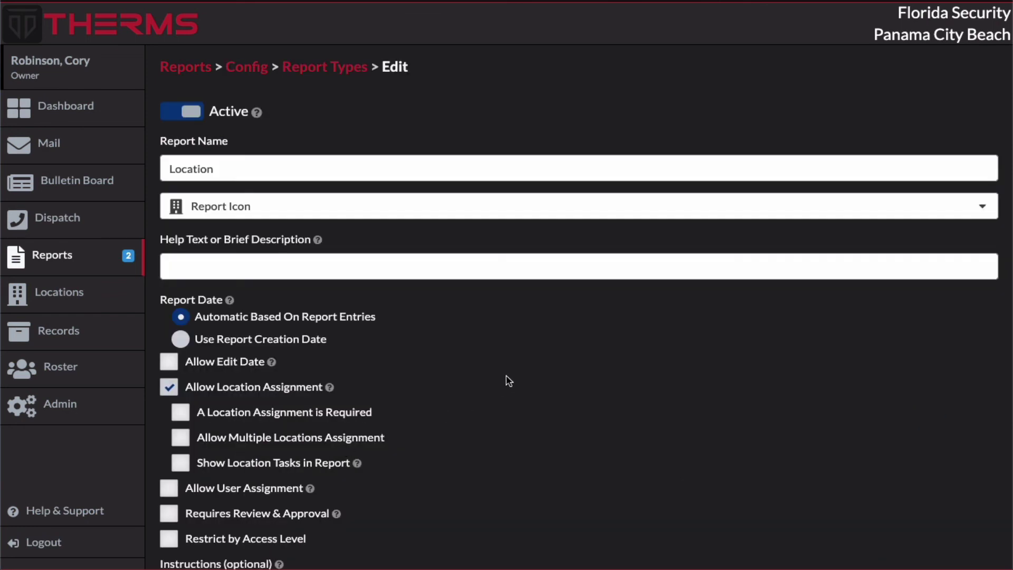
- Add Parking Violation to the Location report's entry types and save the report type
scroll(508, 380, down, 4)
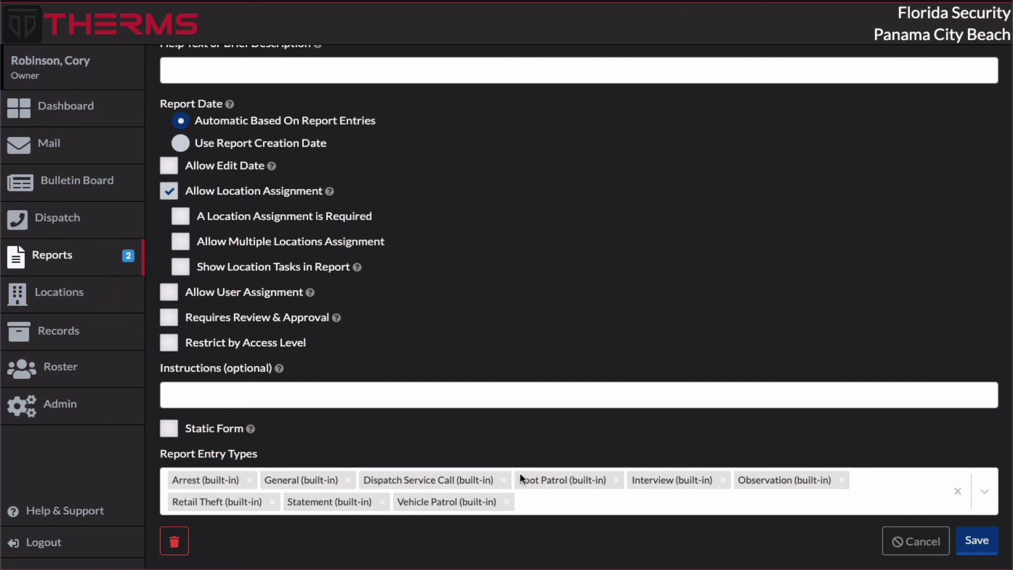
click(577, 501)
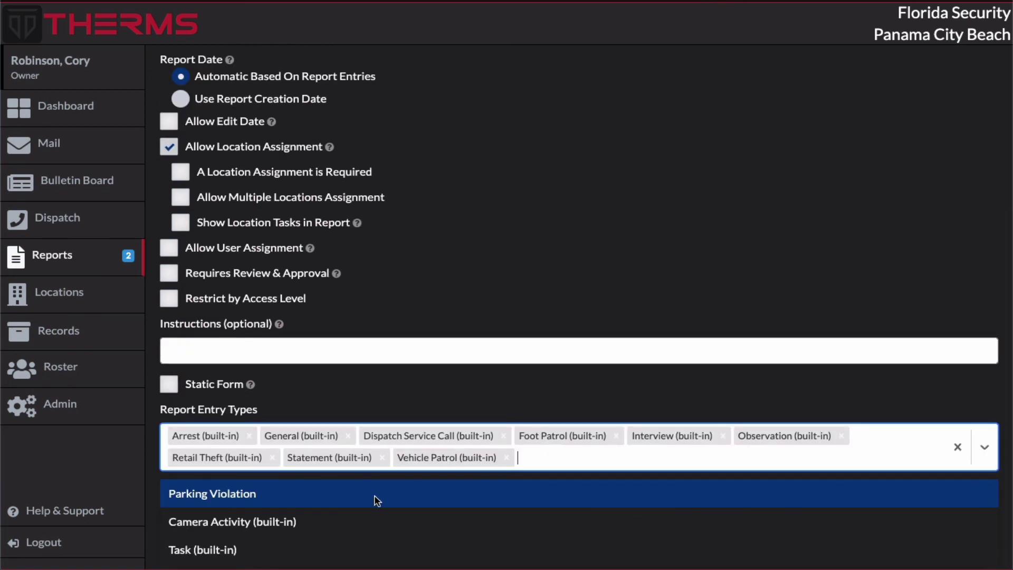
click(269, 494)
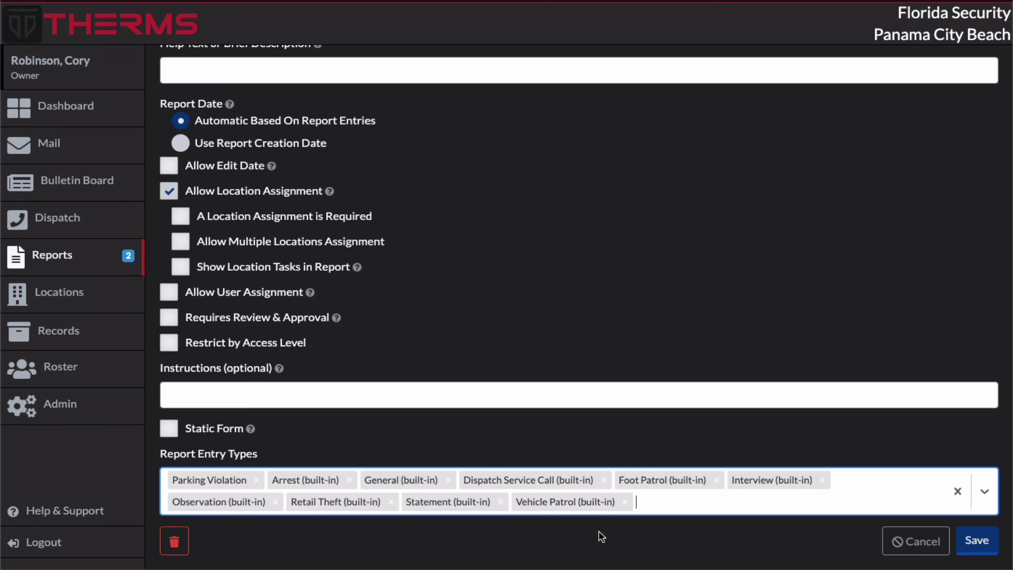
key(Down)
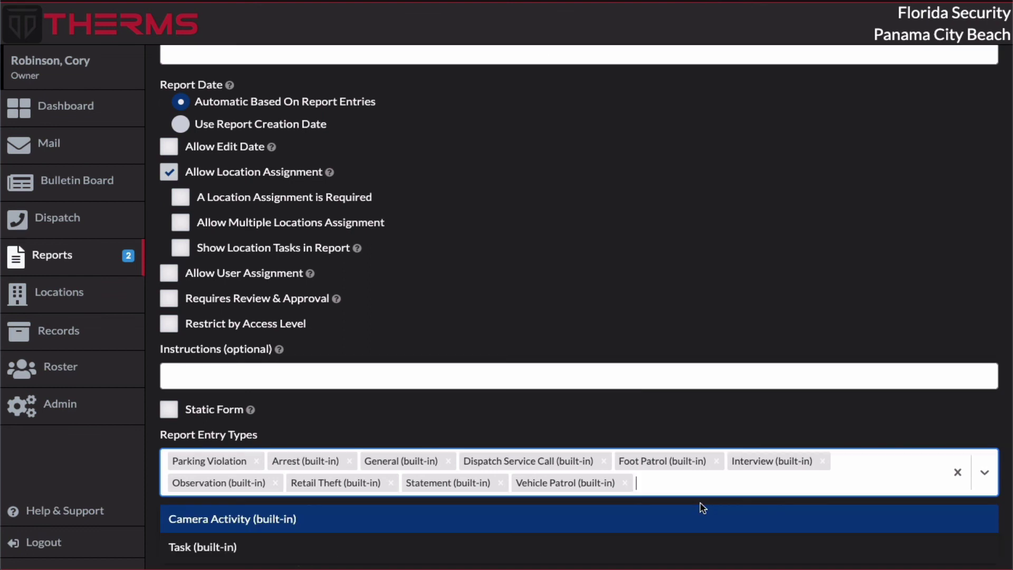
click(796, 423)
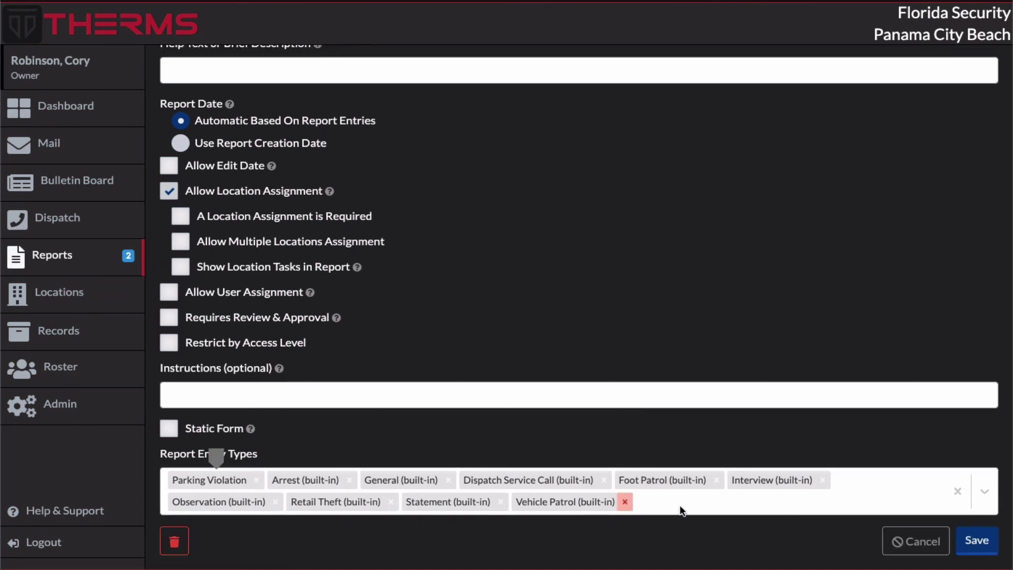
click(975, 540)
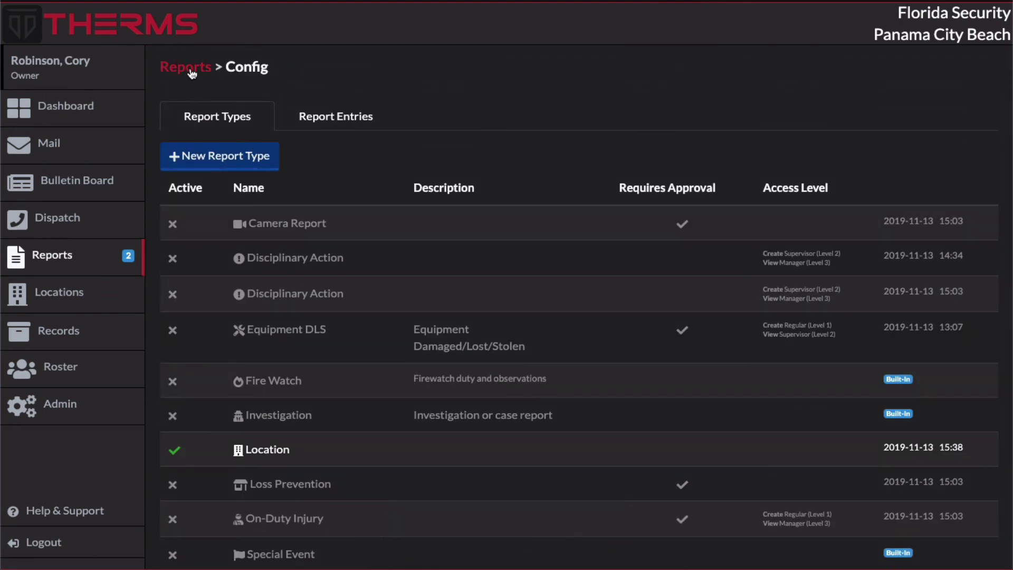
- Reopen the new, empty Acme Business Complex report and start a Parking Violation entry in it
click(189, 70)
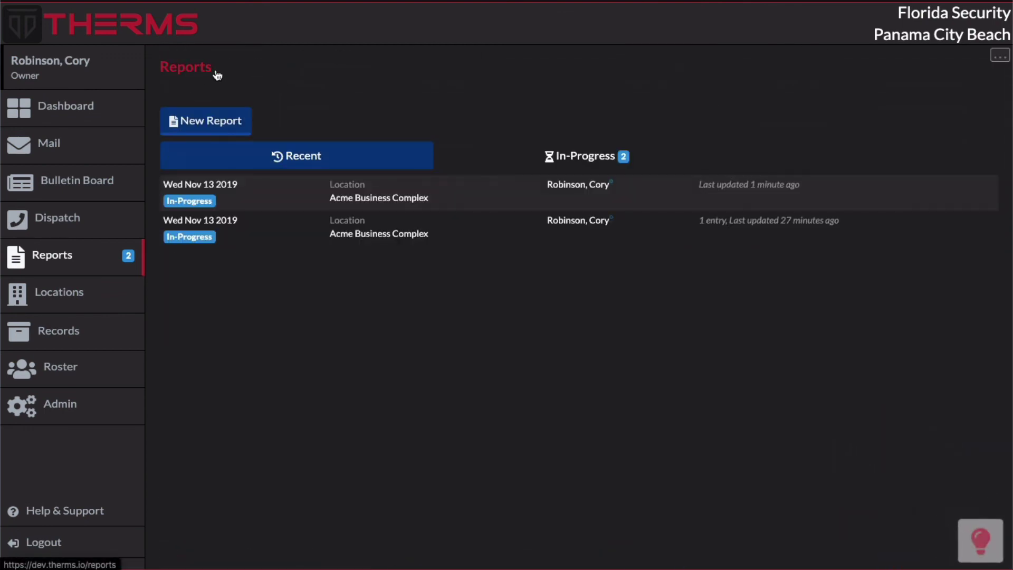
click(493, 197)
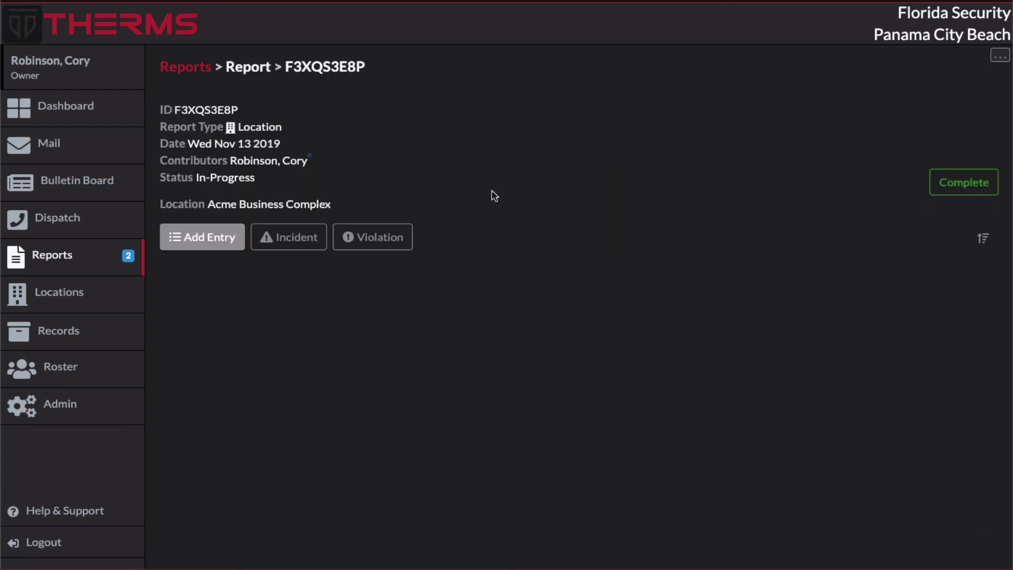
click(376, 238)
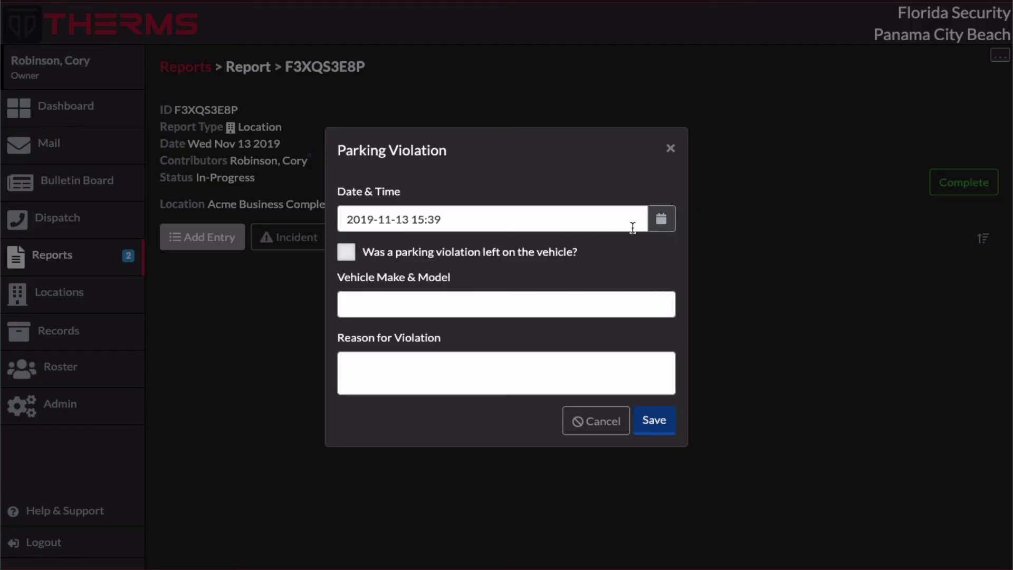
- Mark that a violation was left on the vehicle, enter Honda Accord and the reason "parked over yellow line", and save the entry
click(674, 229)
click(675, 227)
click(352, 257)
click(441, 308)
text(H)
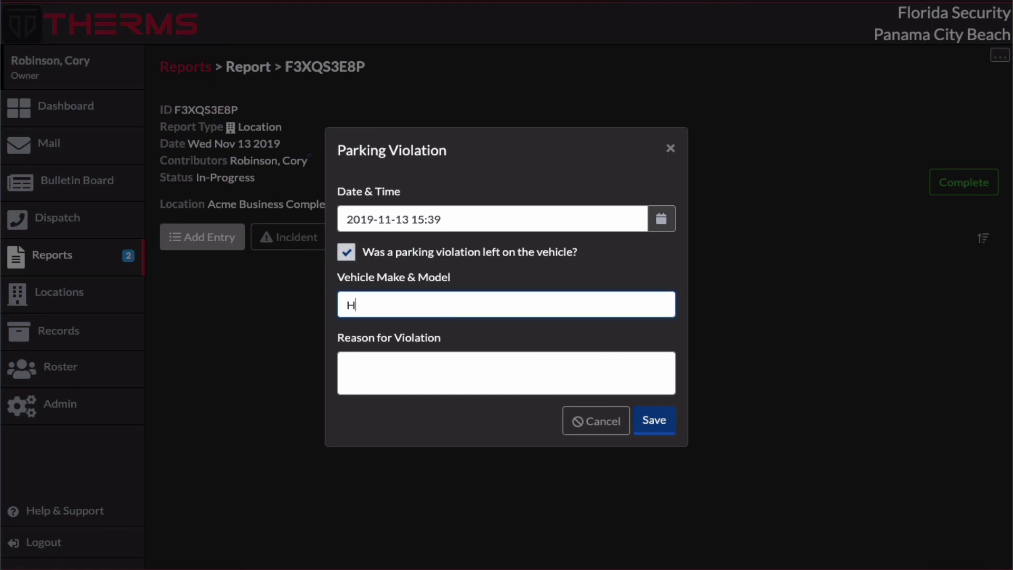
text(onda Accord)
key(Tab)
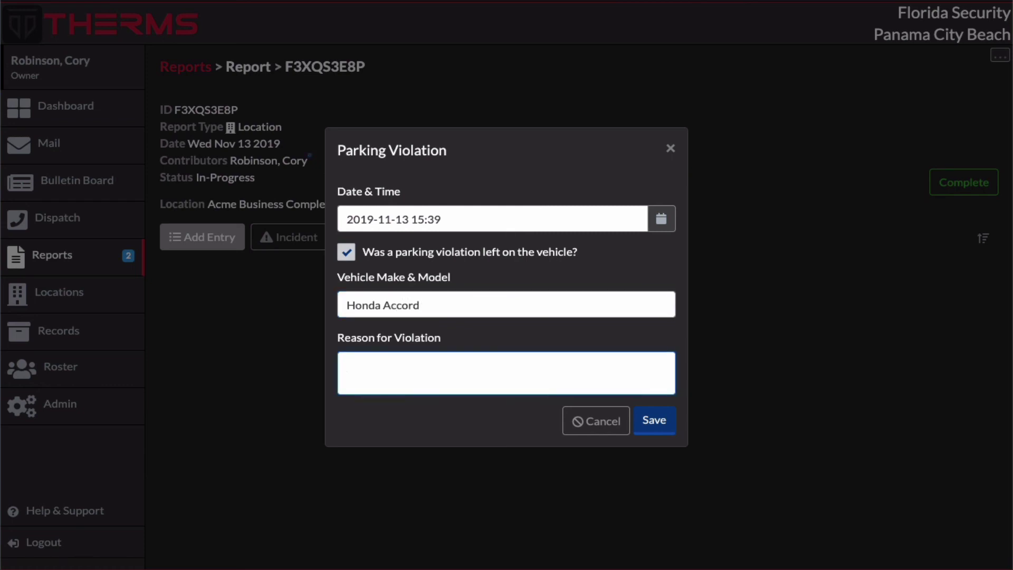
text(parked over yell)
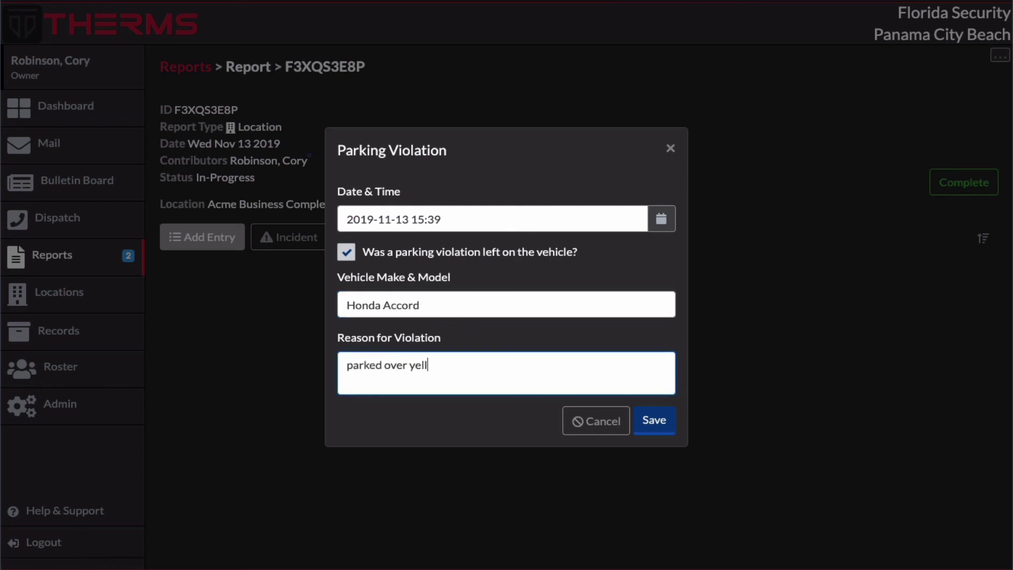
text(ow line)
click(668, 425)
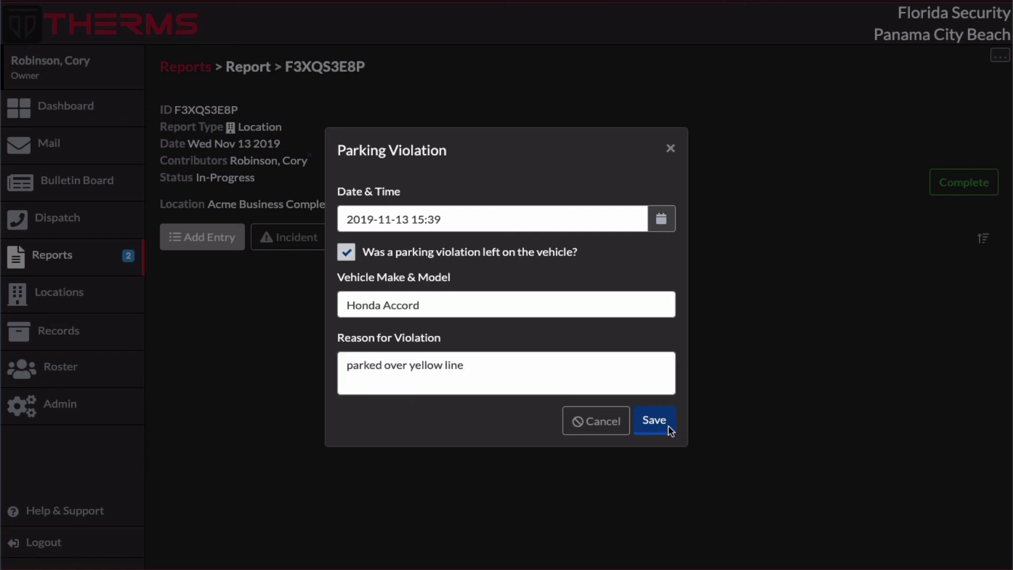